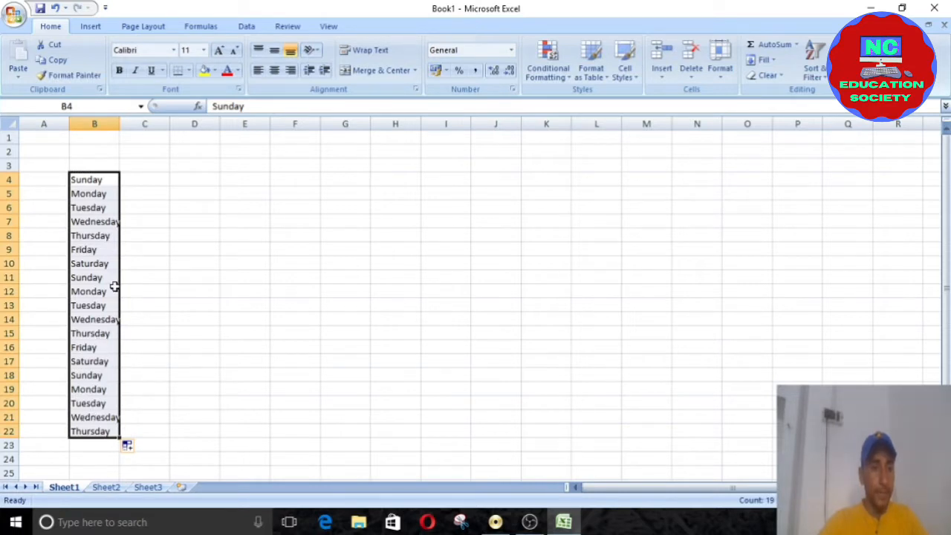
Step: Fill the weekday series from Sunday in B4 across row 4 to N4
{"action": "left_click", "coordinate": [102, 179]}
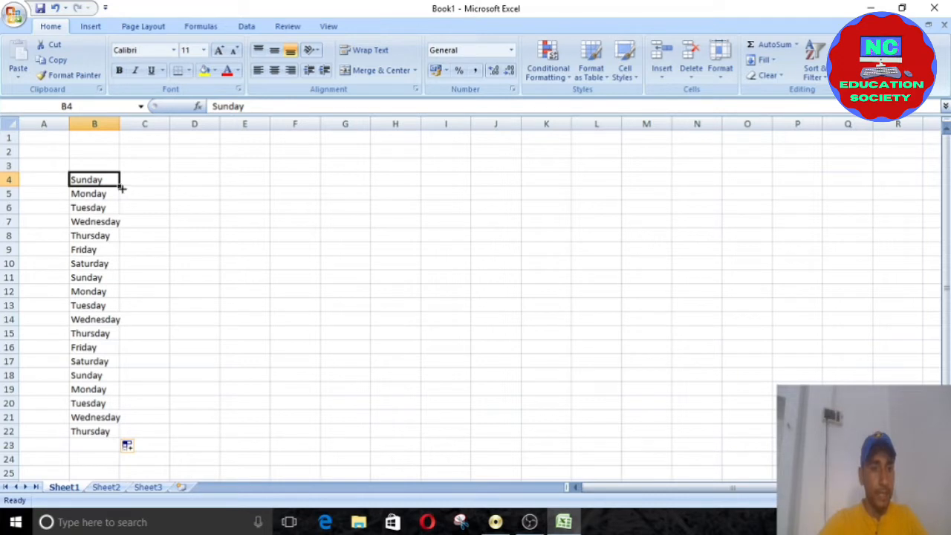
{"action": "left_click_drag", "start_coordinate": [122, 189], "coordinate": [699, 198]}
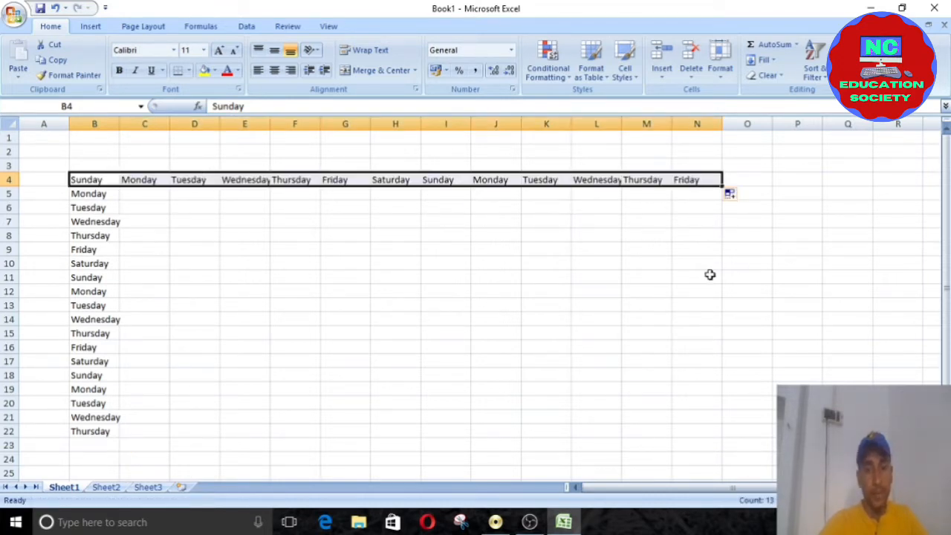
Step: Enter january in E7 and fill the month series down to E23 and across to P7
{"action": "left_click", "coordinate": [232, 225]}
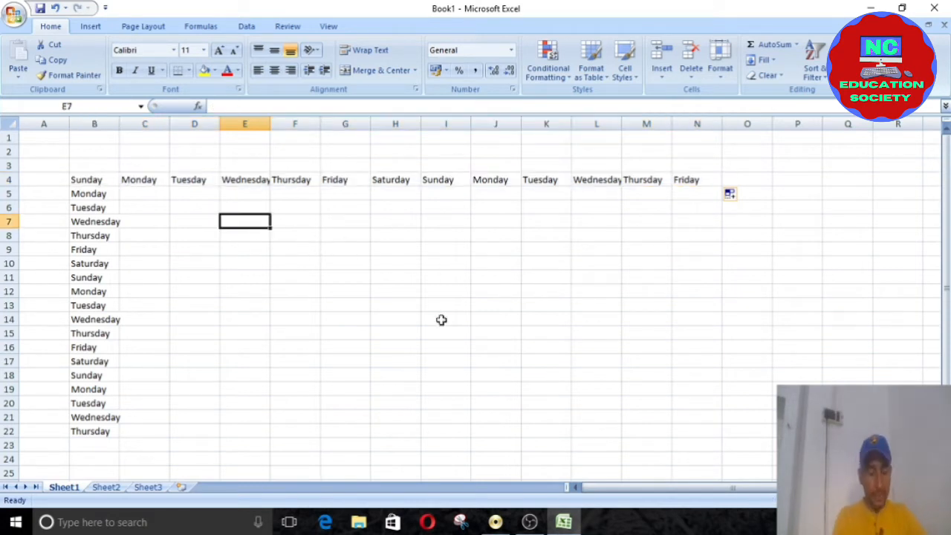
{"action": "type", "text": "january"}
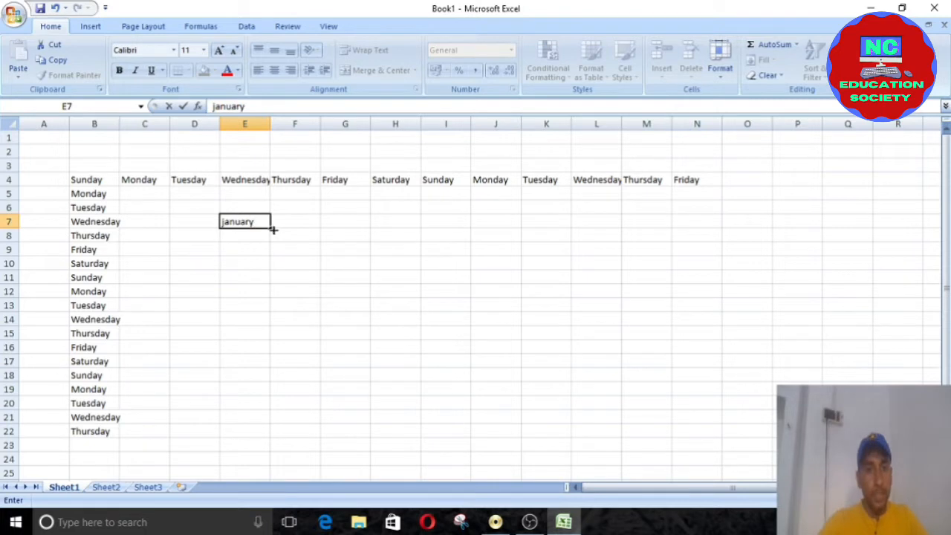
{"action": "left_click_drag", "start_coordinate": [273, 230], "coordinate": [271, 452]}
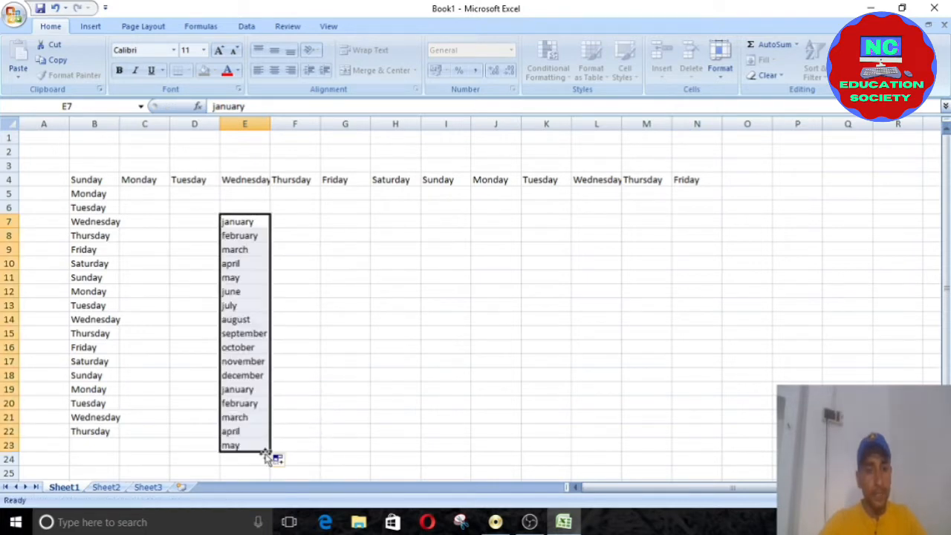
{"action": "left_click", "coordinate": [255, 224]}
{"action": "left_click_drag", "start_coordinate": [270, 229], "coordinate": [825, 246]}
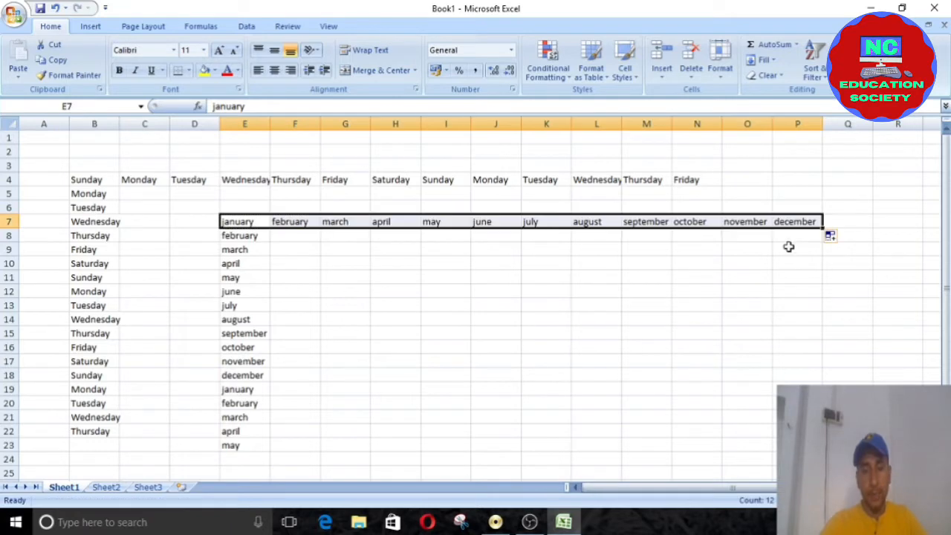
{"action": "left_click", "coordinate": [340, 261]}
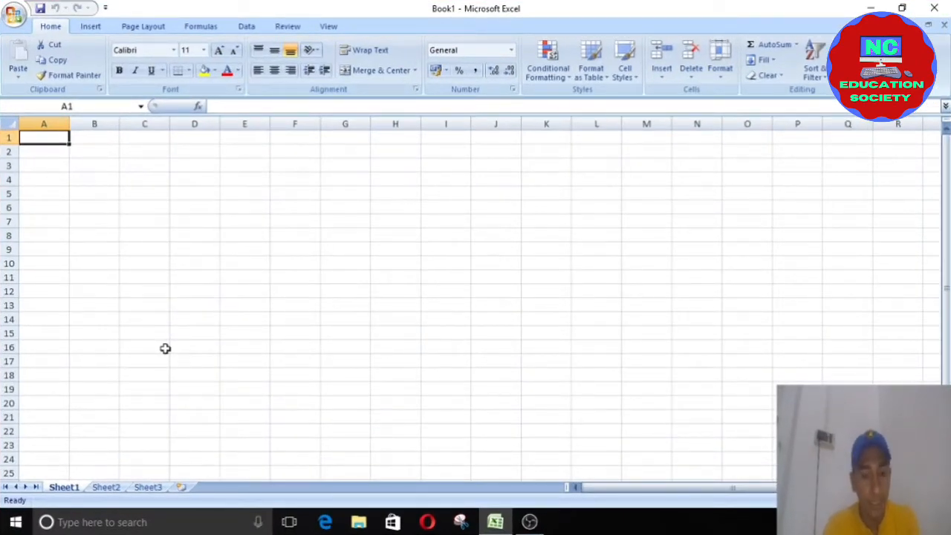
Step: Enter jan in A2 of the blank sheet and fill the abbreviated months down to A18 and across to J2
{"action": "key", "text": "Return"}
{"action": "type", "text": "jan"}
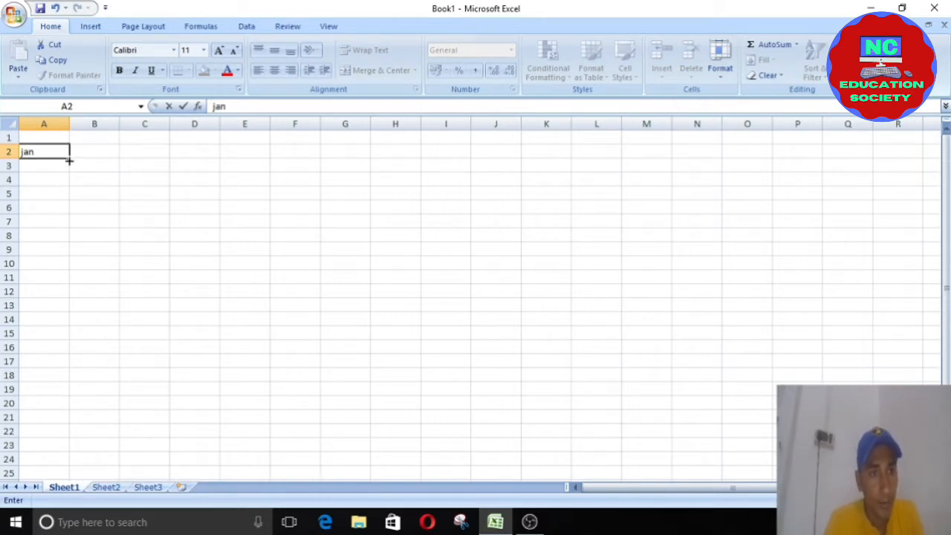
{"action": "left_click_drag", "start_coordinate": [71, 158], "coordinate": [84, 392]}
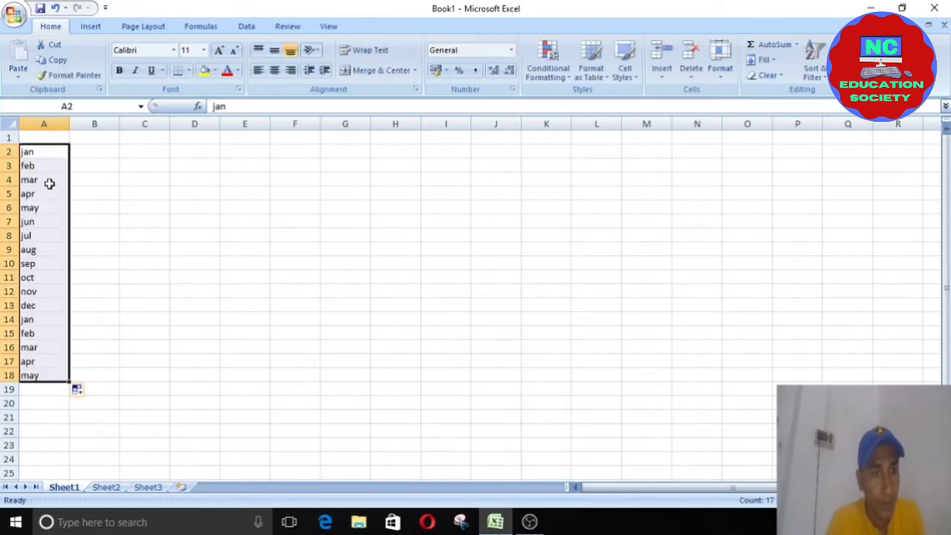
{"action": "left_click", "coordinate": [46, 150]}
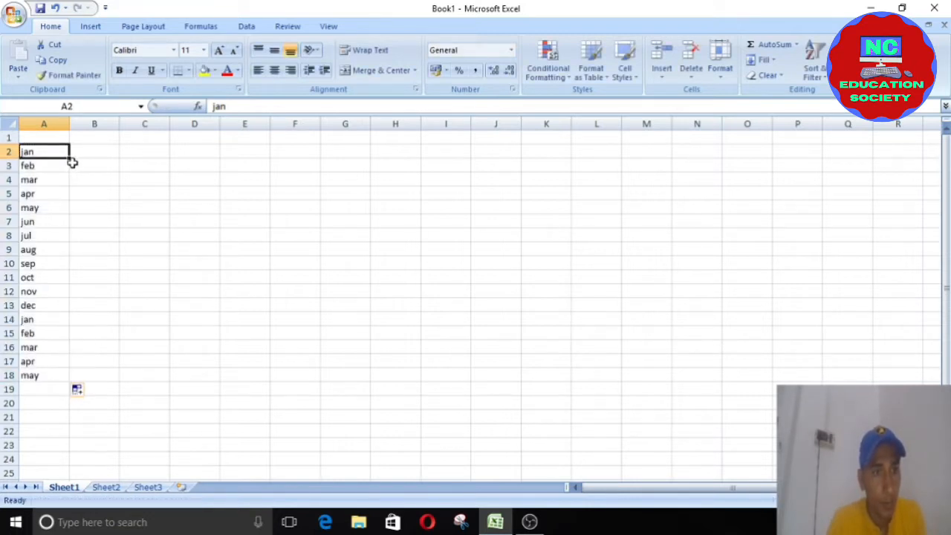
{"action": "left_click_drag", "start_coordinate": [69, 159], "coordinate": [519, 168]}
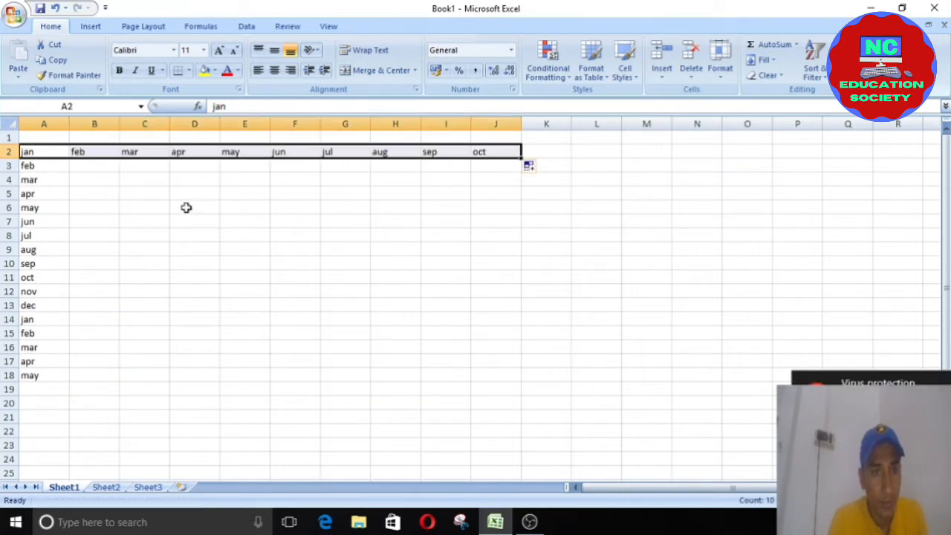
Step: Enter sun in B5 and fill the abbreviated weekdays down to B21 and across row 5
{"action": "left_click", "coordinate": [106, 197]}
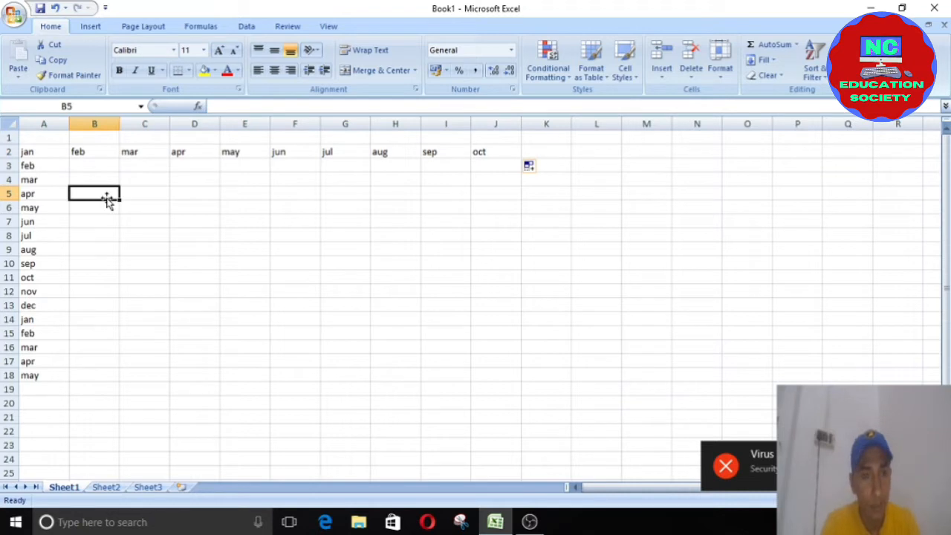
{"action": "type", "text": "sun"}
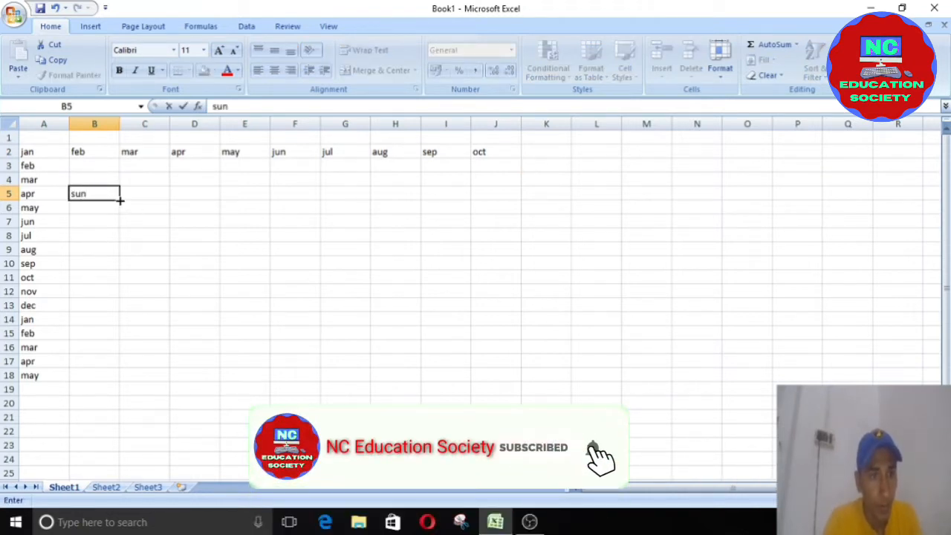
{"action": "left_click_drag", "start_coordinate": [119, 201], "coordinate": [107, 430]}
{"action": "left_click", "coordinate": [82, 195]}
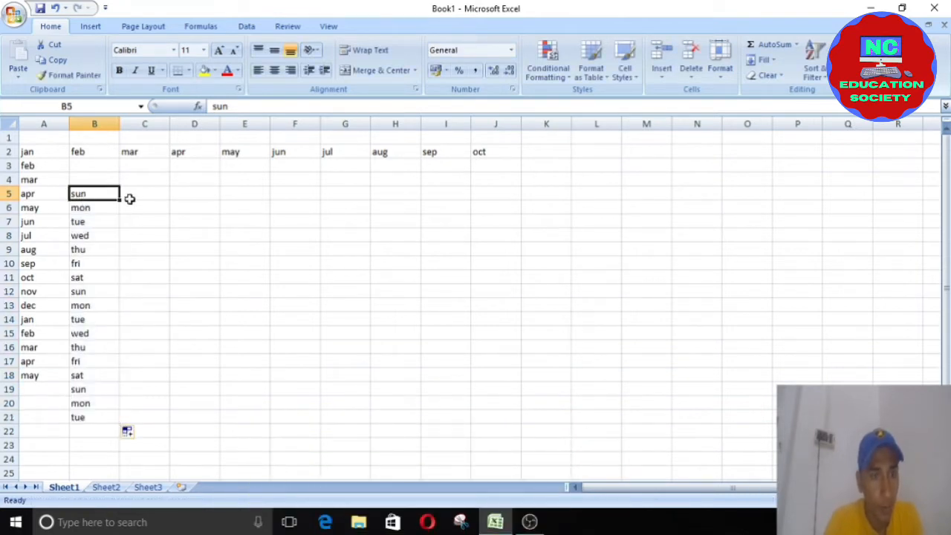
{"action": "left_click_drag", "start_coordinate": [120, 200], "coordinate": [623, 199]}
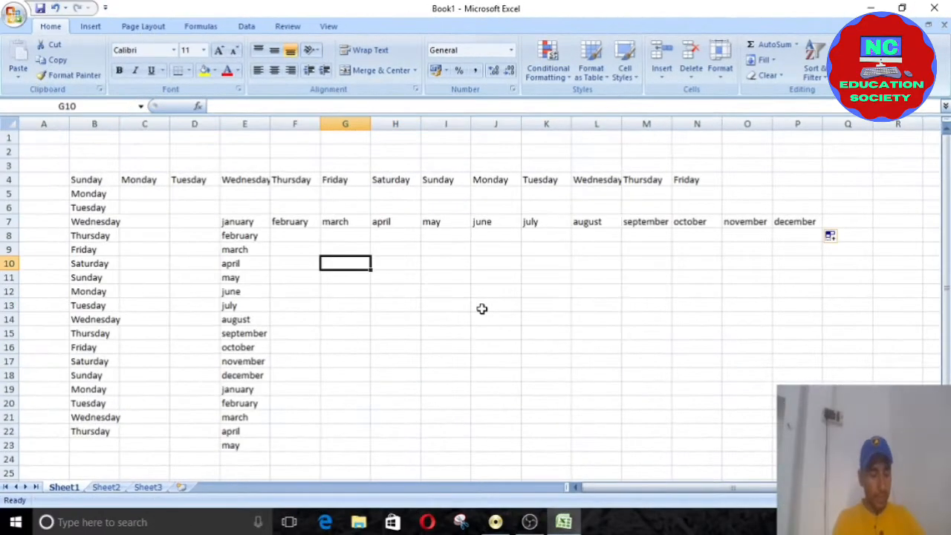
Step: In the sheet with full day and month names, enter 1 day in G10 and fill it down to G23 and across to Q10
{"action": "type", "text": "1 day"}
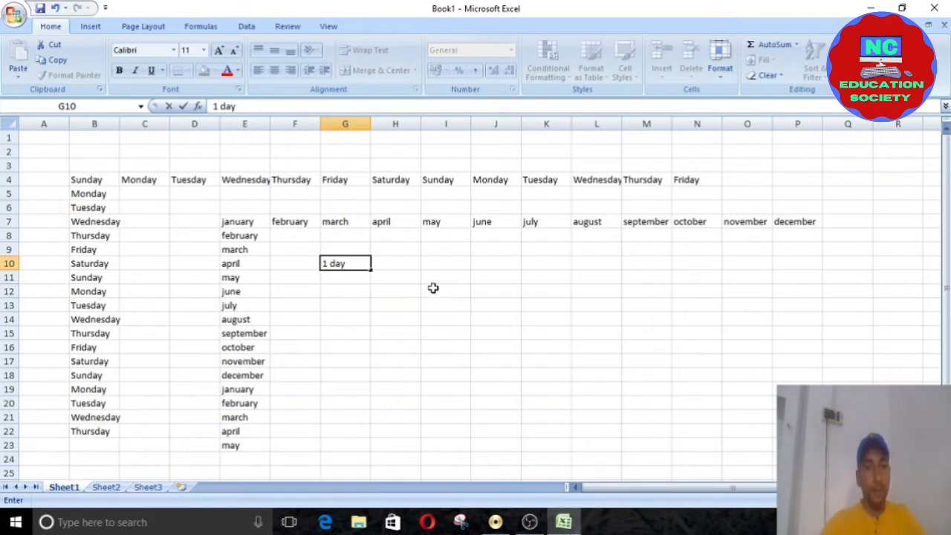
{"action": "left_click_drag", "start_coordinate": [372, 270], "coordinate": [355, 450]}
{"action": "left_click", "coordinate": [351, 261]}
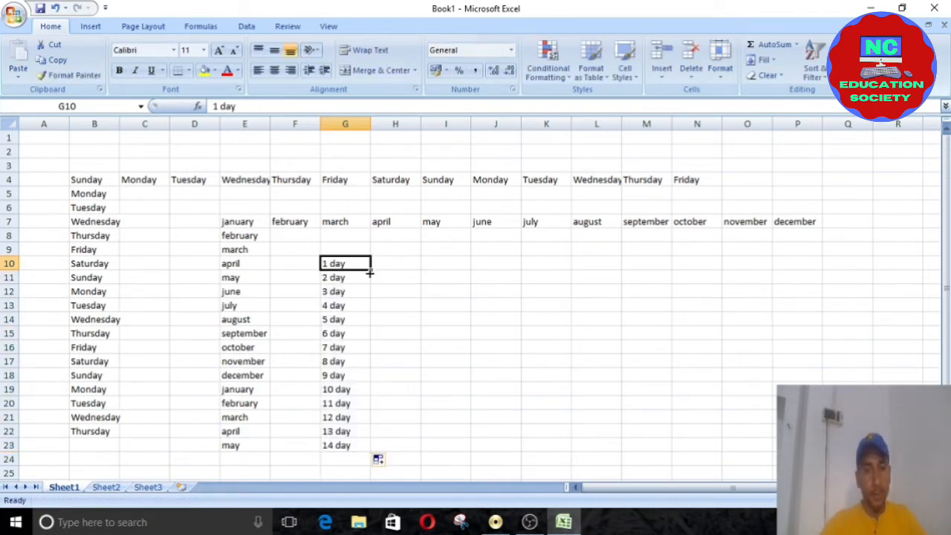
{"action": "left_click_drag", "start_coordinate": [371, 269], "coordinate": [863, 281]}
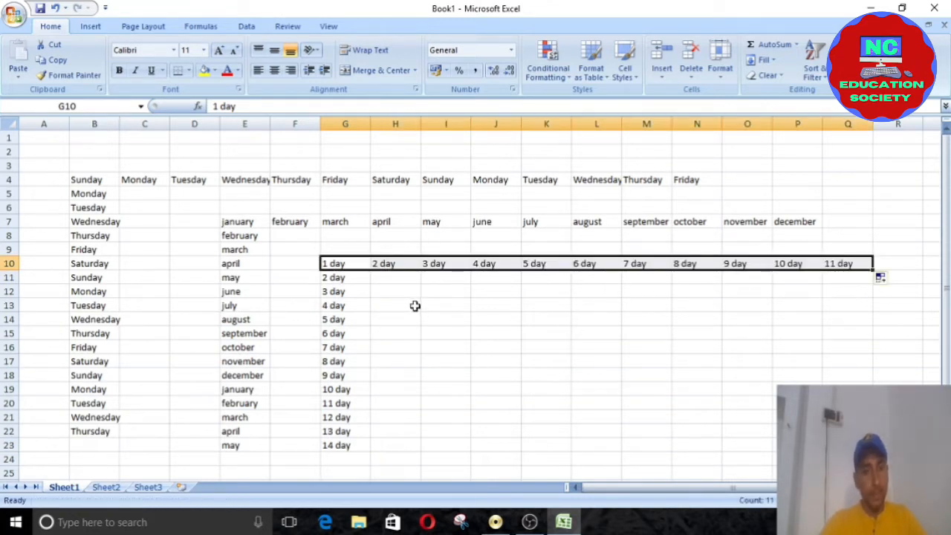
Step: Enter 1 in I13 and fill it down to I23 and across to Q13
{"action": "left_click", "coordinate": [429, 306]}
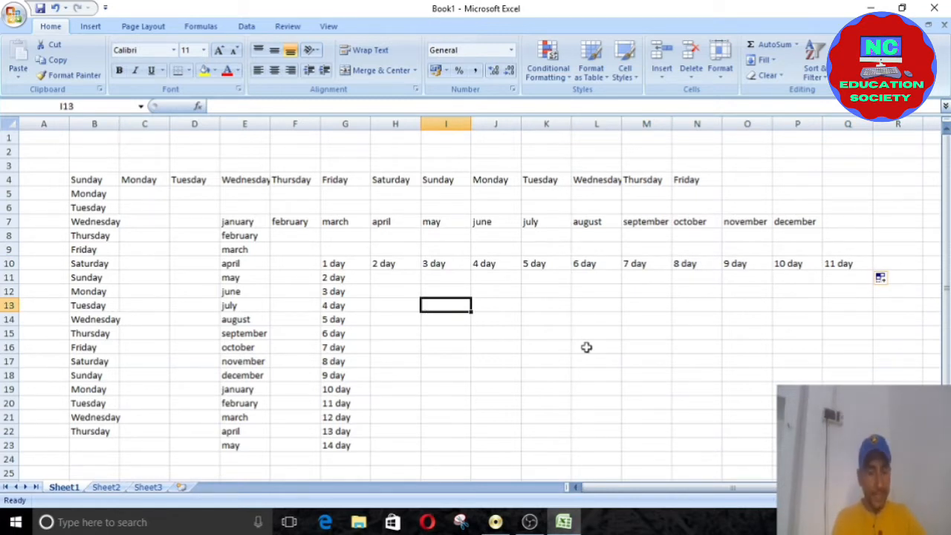
{"action": "type", "text": "1"}
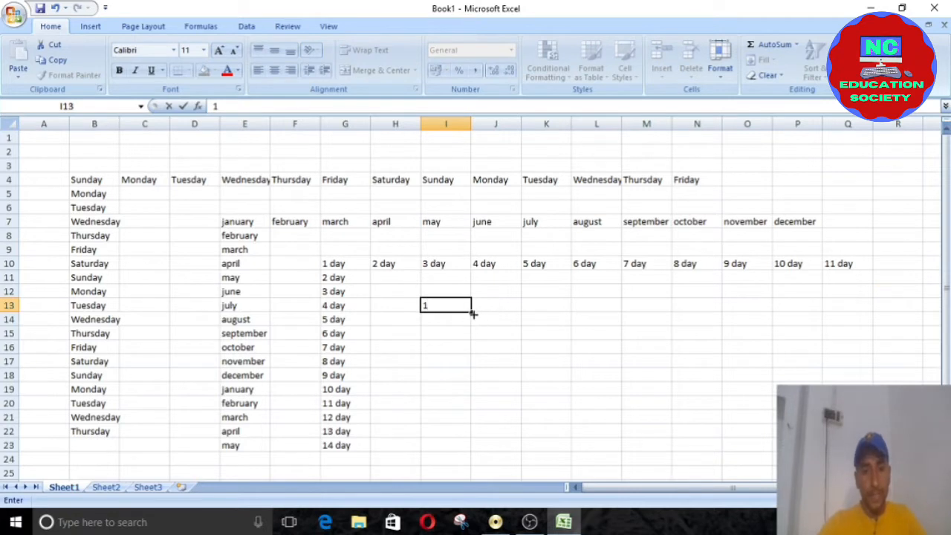
{"action": "left_click_drag", "start_coordinate": [472, 314], "coordinate": [480, 451]}
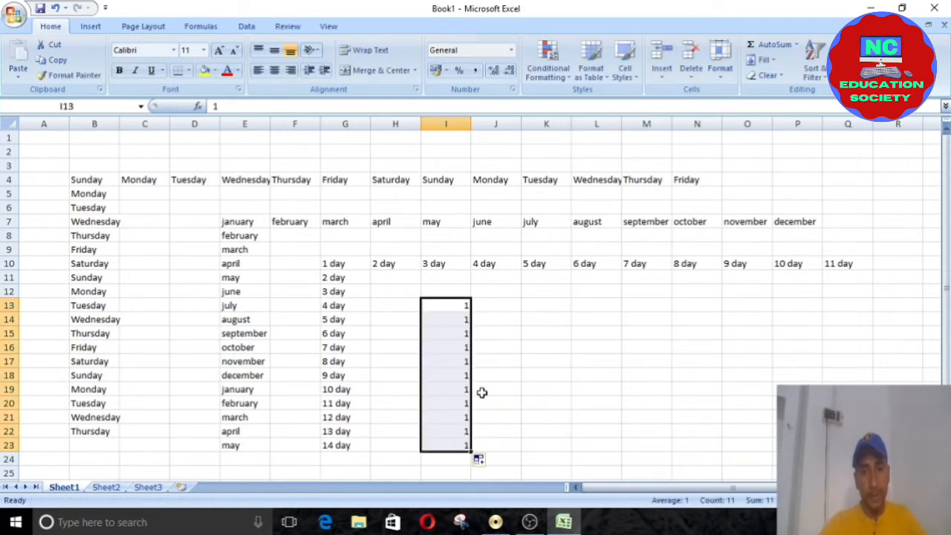
{"action": "left_click", "coordinate": [463, 303]}
{"action": "left_click_drag", "start_coordinate": [470, 310], "coordinate": [836, 311]}
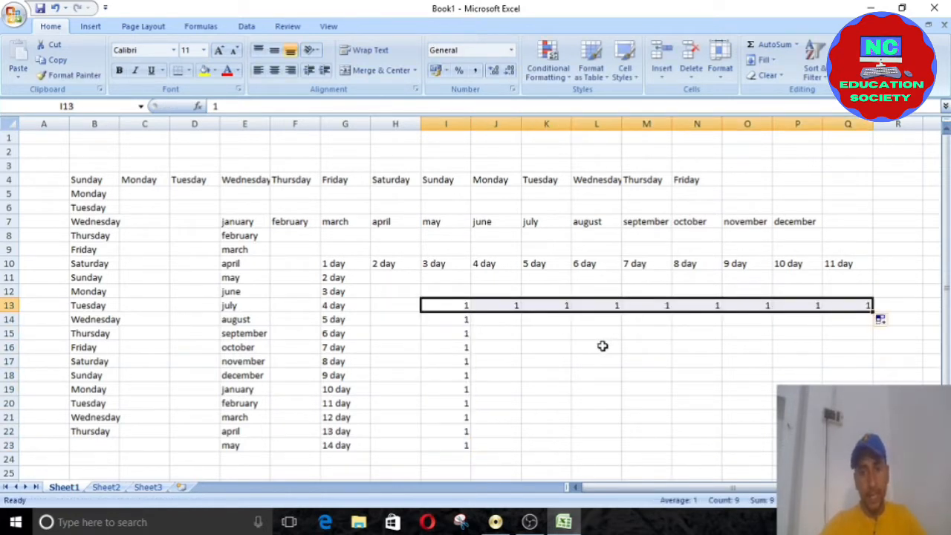
Step: Enter 1 in K15 and 2 in K16, and extend the number series from both cells down to K24
{"action": "left_click", "coordinate": [529, 334]}
{"action": "type", "text": "1"}
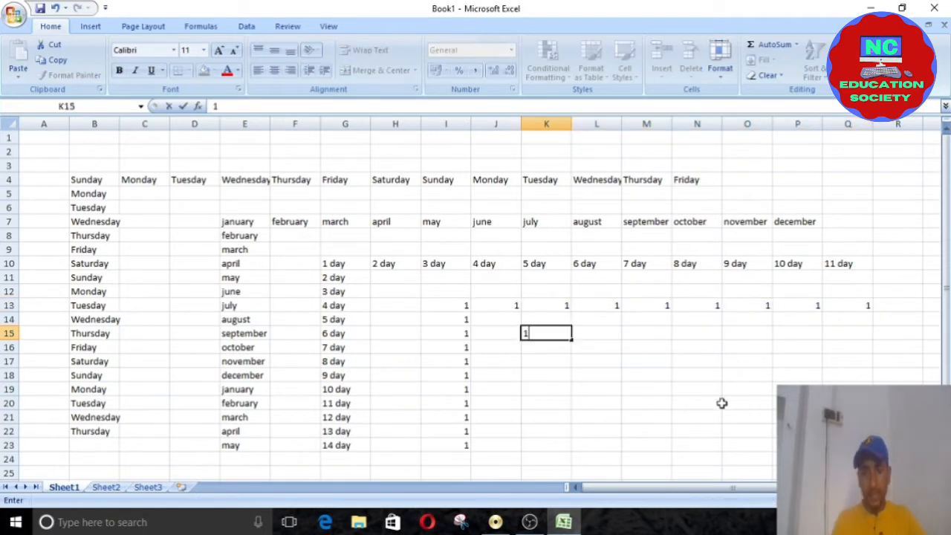
{"action": "key", "text": "Return"}
{"action": "type", "text": "2"}
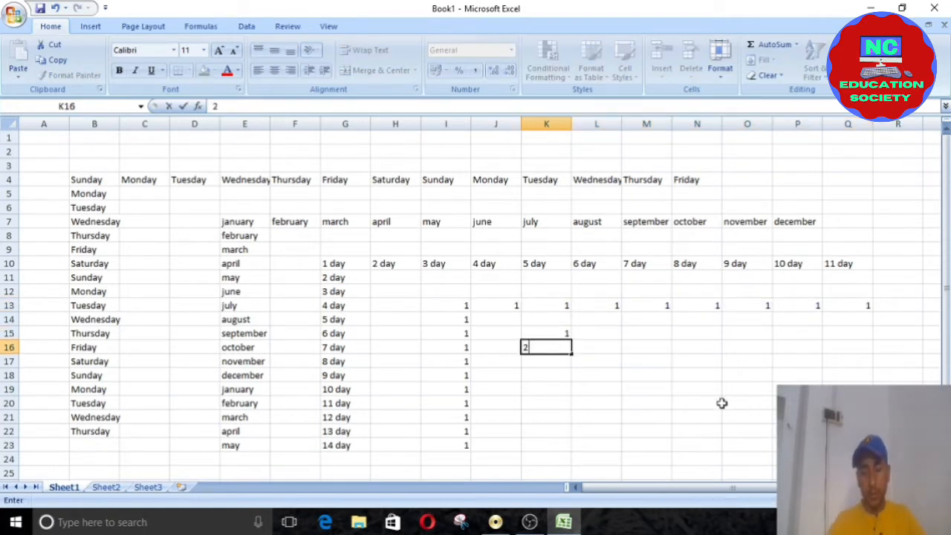
{"action": "left_click", "coordinate": [706, 360]}
{"action": "left_click", "coordinate": [544, 336]}
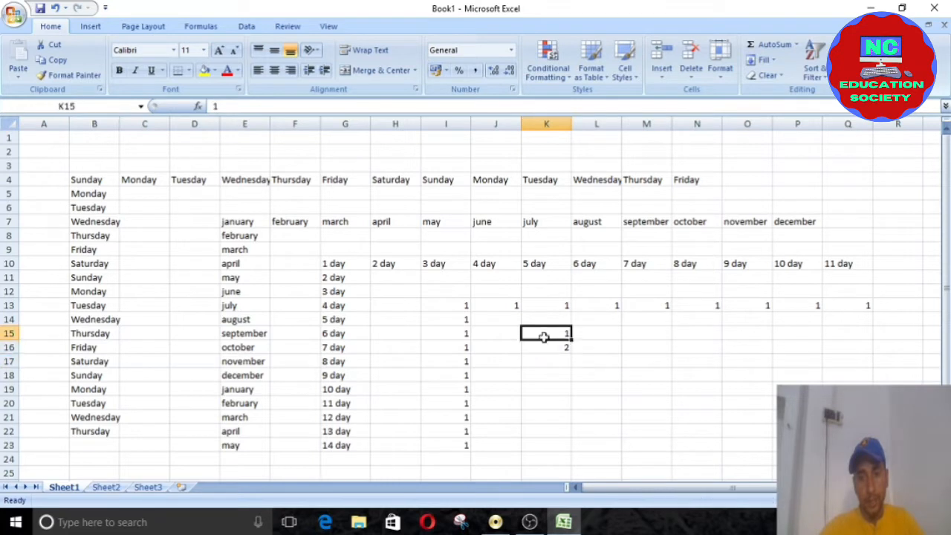
{"action": "left_click_drag", "start_coordinate": [544, 336], "coordinate": [565, 462]}
{"action": "left_click_drag", "start_coordinate": [546, 330], "coordinate": [549, 347]}
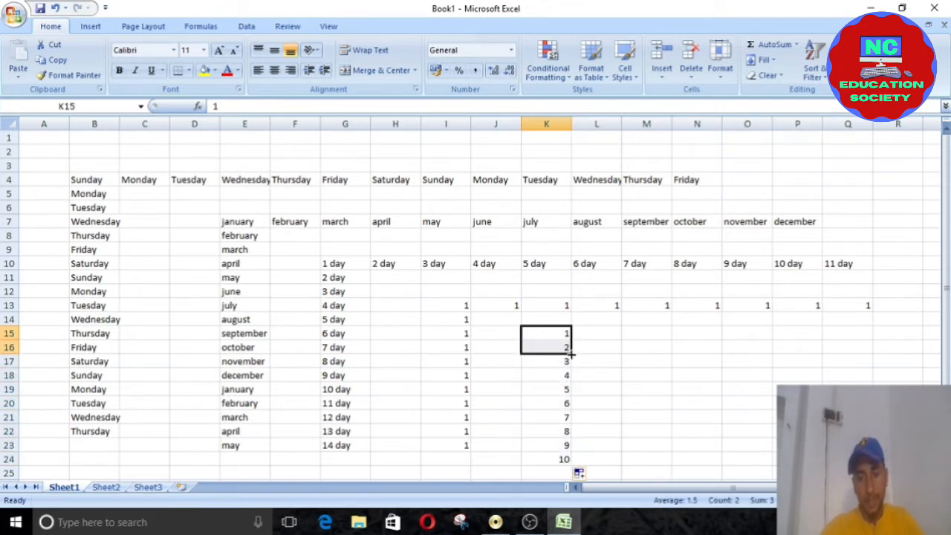
{"action": "left_click_drag", "start_coordinate": [571, 355], "coordinate": [554, 464]}
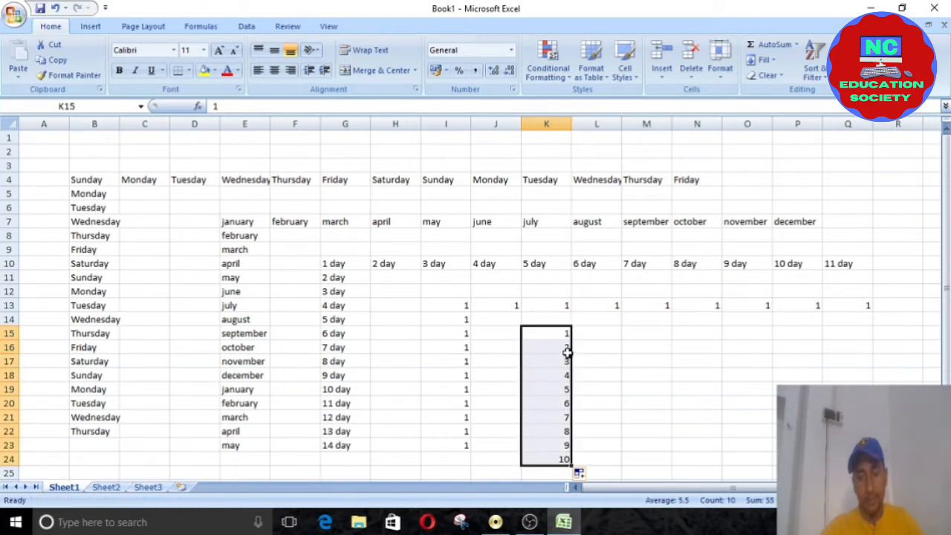
Step: Enter 3 in L15 and extend the series from K15 and L15 across row 15 to R15
{"action": "left_click", "coordinate": [556, 332]}
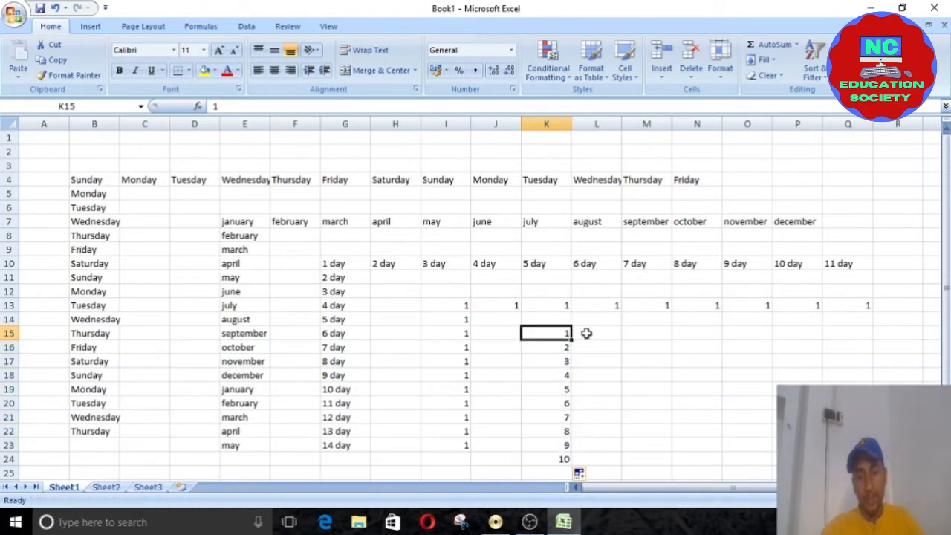
{"action": "left_click", "coordinate": [615, 336]}
{"action": "type", "text": "3"}
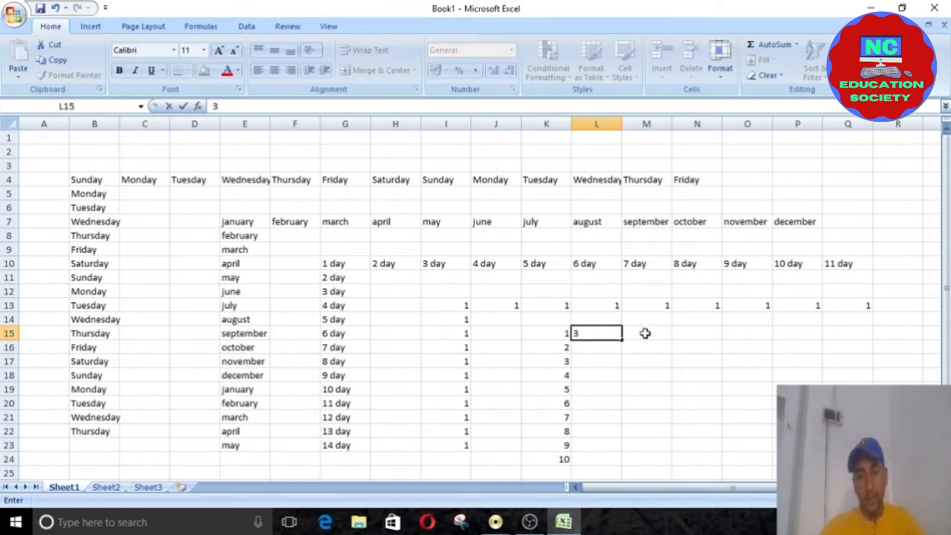
{"action": "left_click", "coordinate": [546, 342]}
{"action": "left_click", "coordinate": [584, 333]}
{"action": "left_click", "coordinate": [557, 334]}
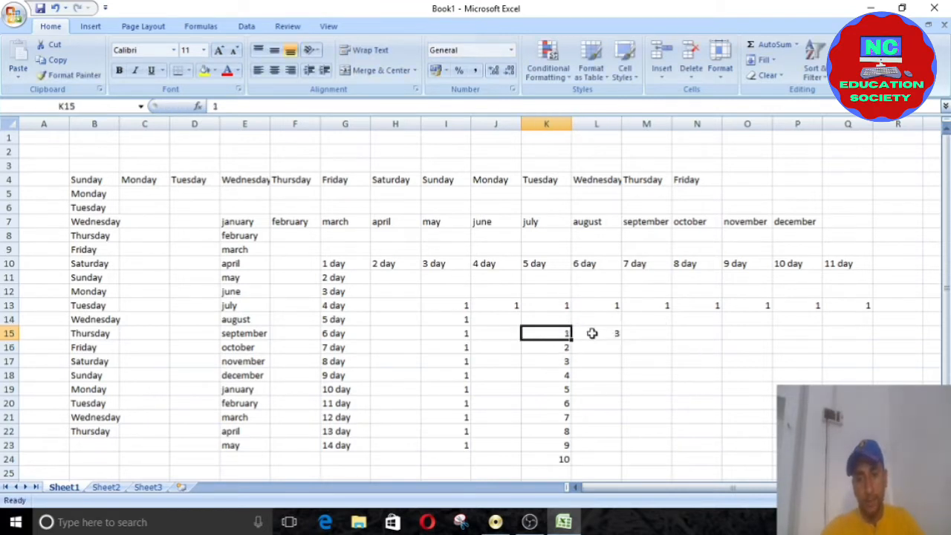
{"action": "left_click", "coordinate": [592, 334]}
{"action": "left_click_drag", "start_coordinate": [547, 334], "coordinate": [603, 337]}
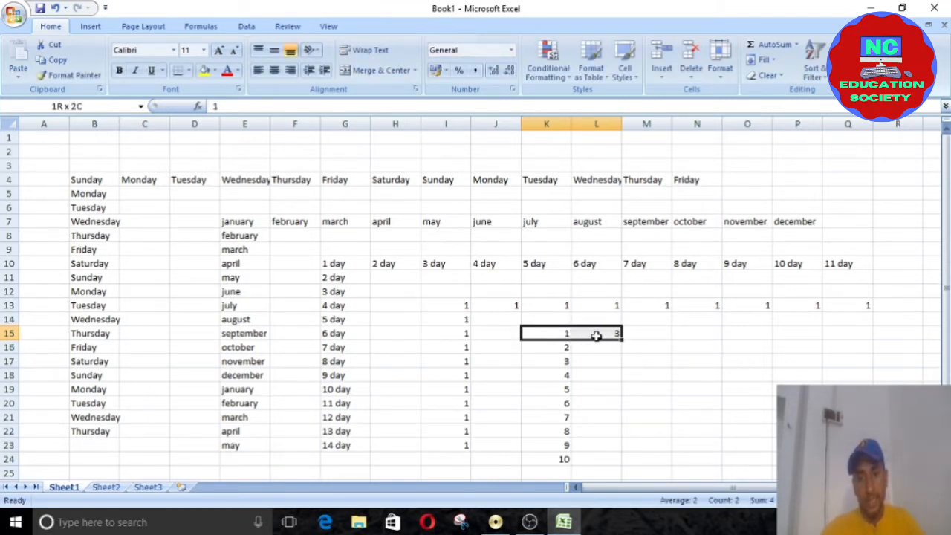
{"action": "left_click", "coordinate": [541, 334]}
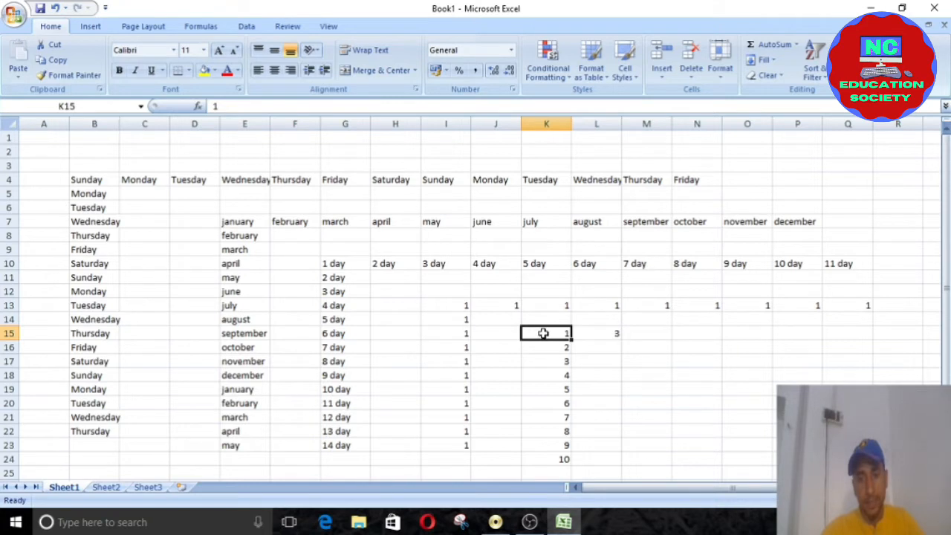
{"action": "mouse_move", "coordinate": [544, 334]}
{"action": "left_mouse_down"}
{"action": "mouse_move", "coordinate": [610, 333]}
{"action": "mouse_move", "coordinate": [550, 332]}
{"action": "left_mouse_up"}
{"action": "left_click_drag", "start_coordinate": [547, 333], "coordinate": [585, 333]}
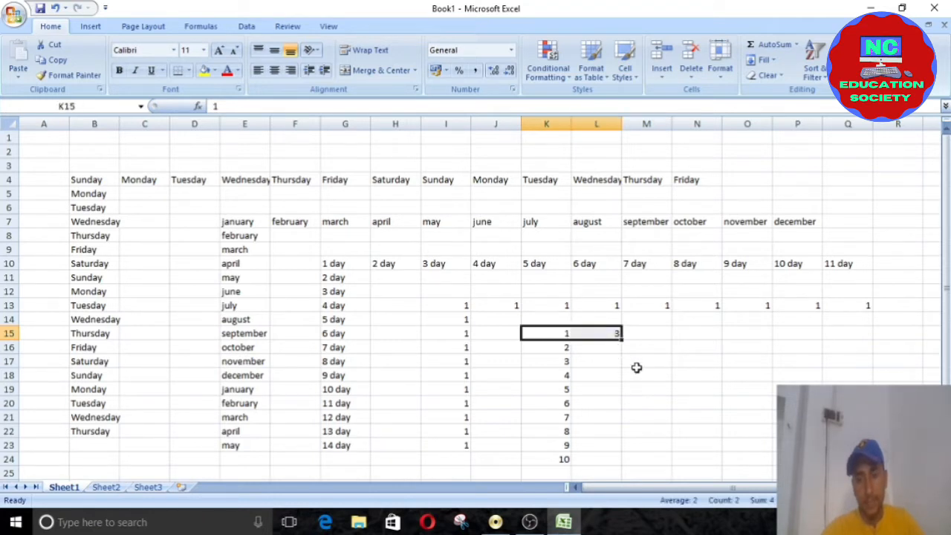
{"action": "left_click", "coordinate": [547, 333]}
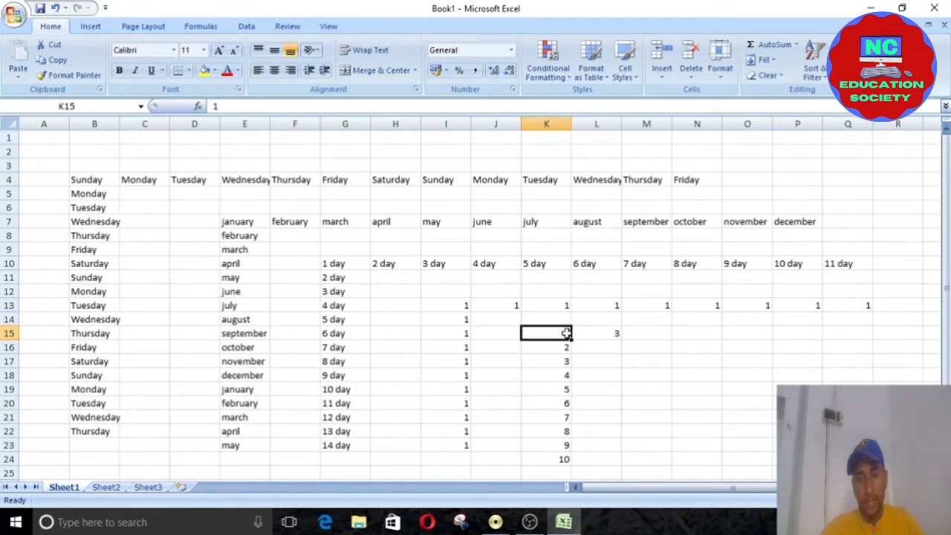
{"action": "left_click_drag", "start_coordinate": [566, 333], "coordinate": [922, 339]}
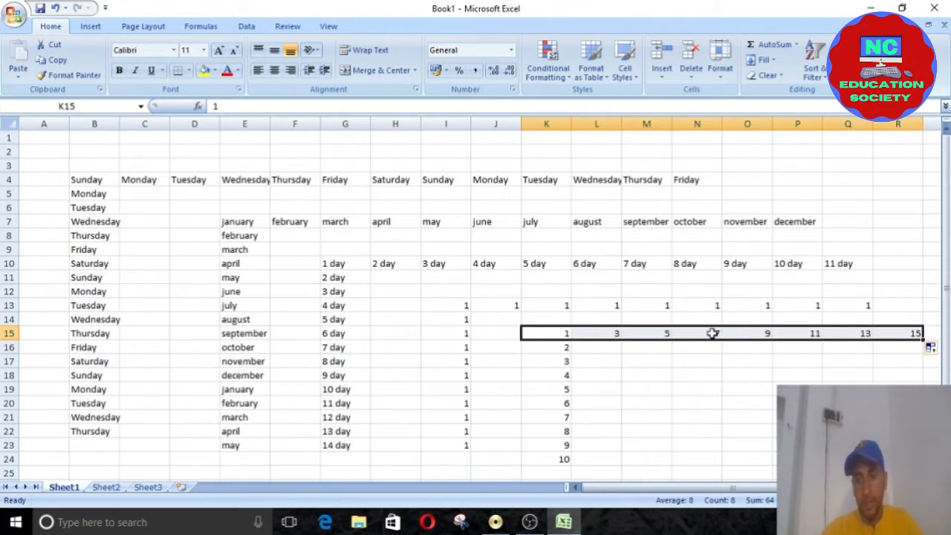
{"action": "left_click", "coordinate": [565, 333]}
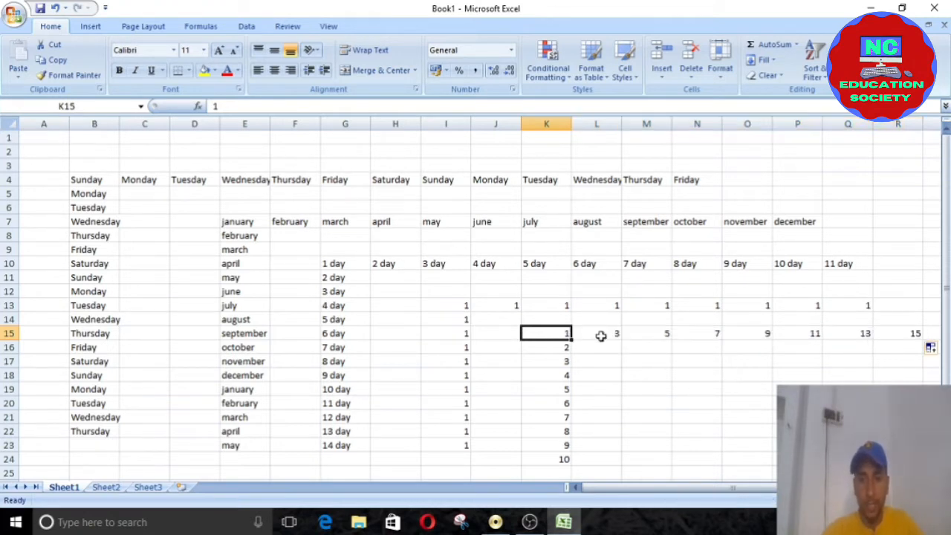
{"action": "left_click", "coordinate": [600, 334]}
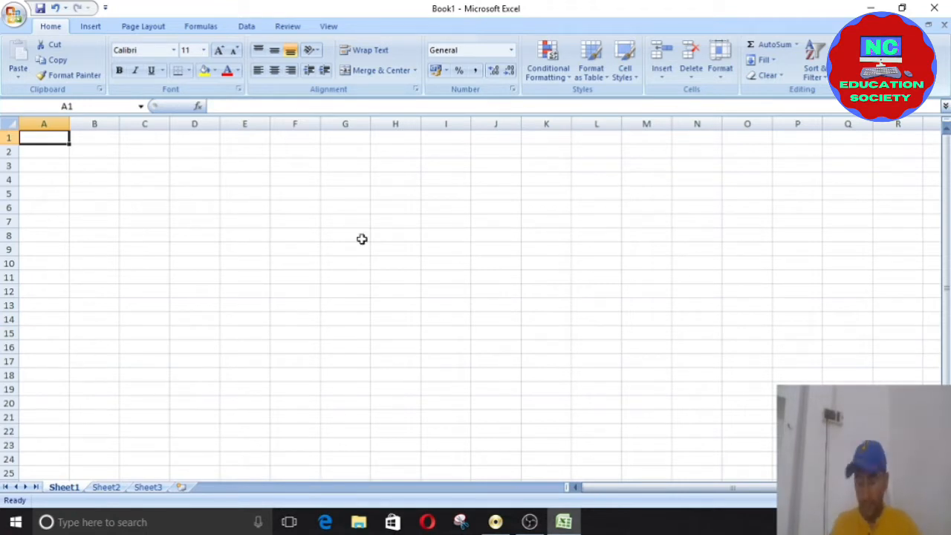
Step: In the emptied Sheet1, enter 1 in A1 and 2 in A2, and extend the number series from both cells down to A10
{"action": "type", "text": "1"}
{"action": "key", "text": "Return"}
{"action": "type", "text": "2"}
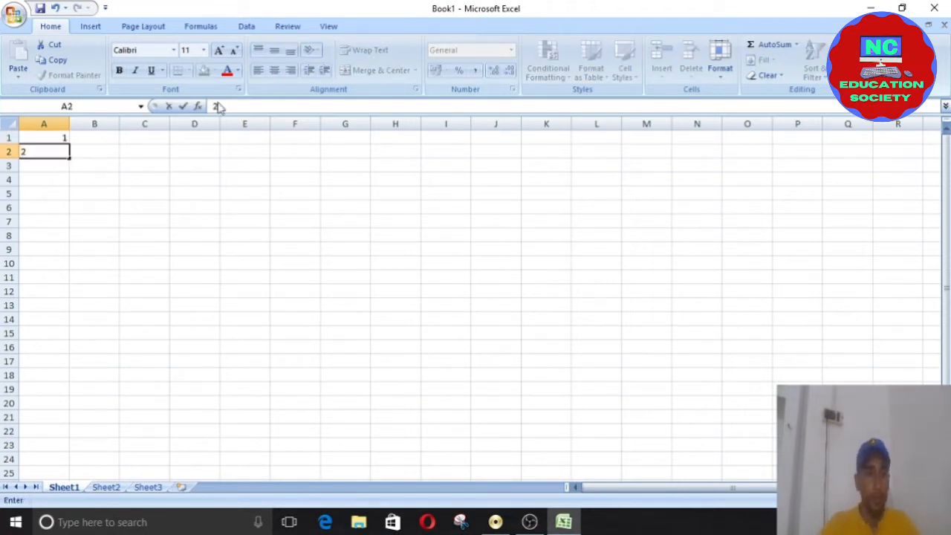
{"action": "left_click", "coordinate": [106, 180]}
{"action": "left_click_drag", "start_coordinate": [62, 141], "coordinate": [52, 267]}
{"action": "left_click", "coordinate": [105, 137]}
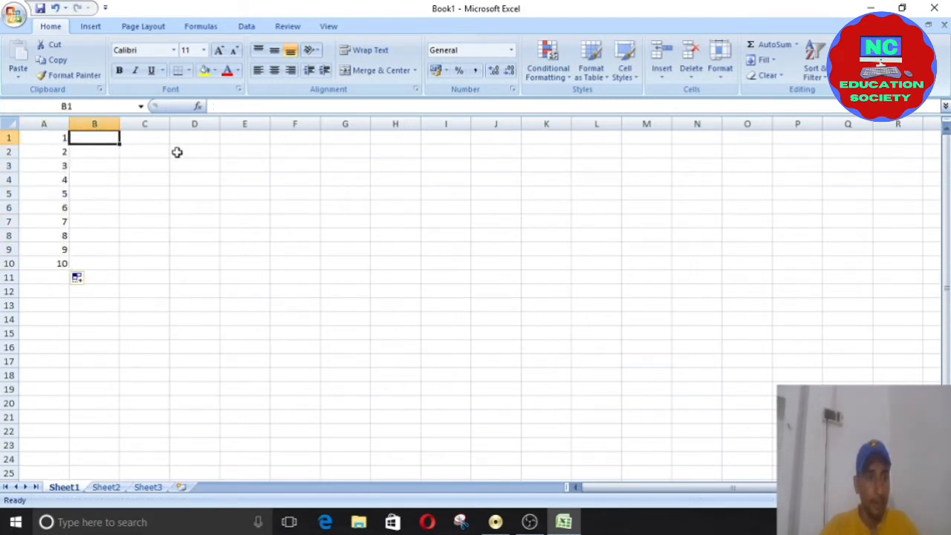
{"action": "left_click", "coordinate": [52, 138]}
{"action": "left_click", "coordinate": [50, 149]}
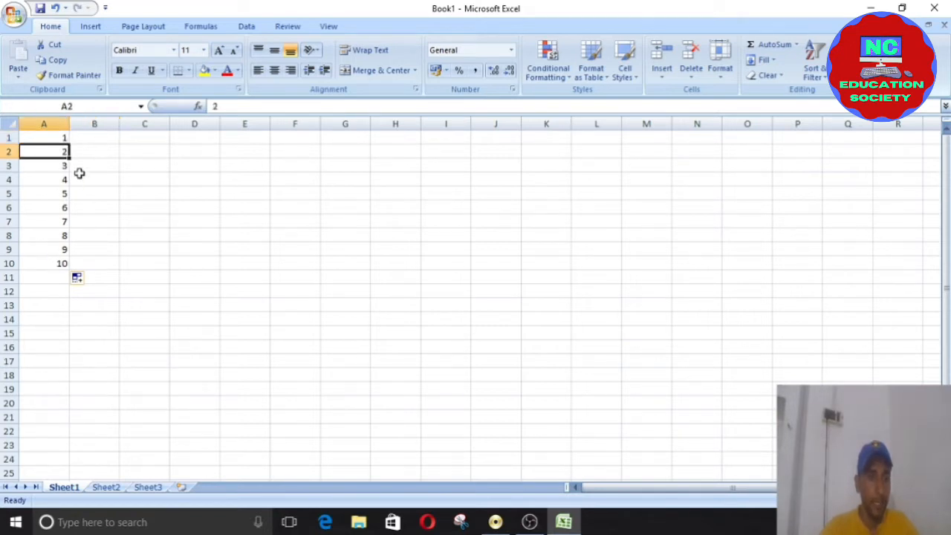
Step: Enter 1 in B1 and 5 in B2, and extend the series from both cells down to B10
{"action": "left_click", "coordinate": [95, 136]}
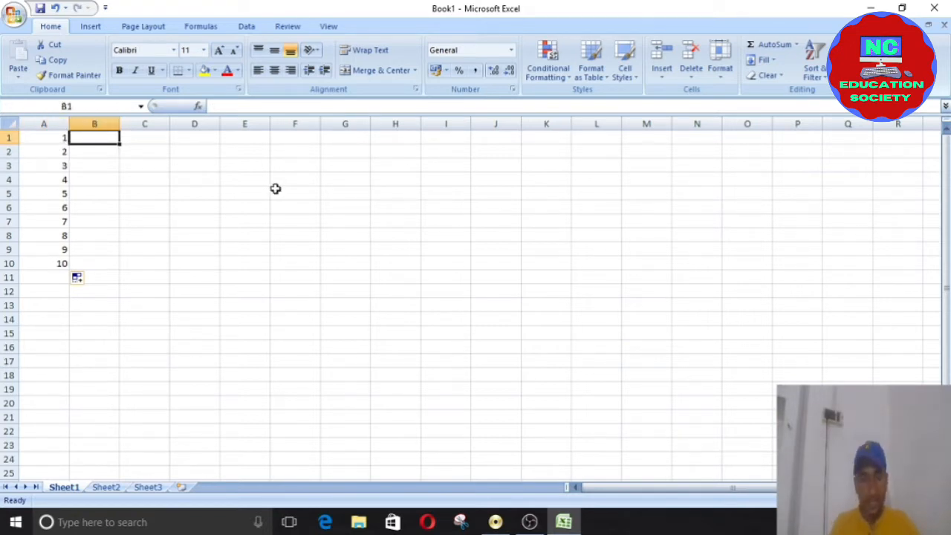
{"action": "type", "text": "1"}
{"action": "key", "text": "Return"}
{"action": "type", "text": "5"}
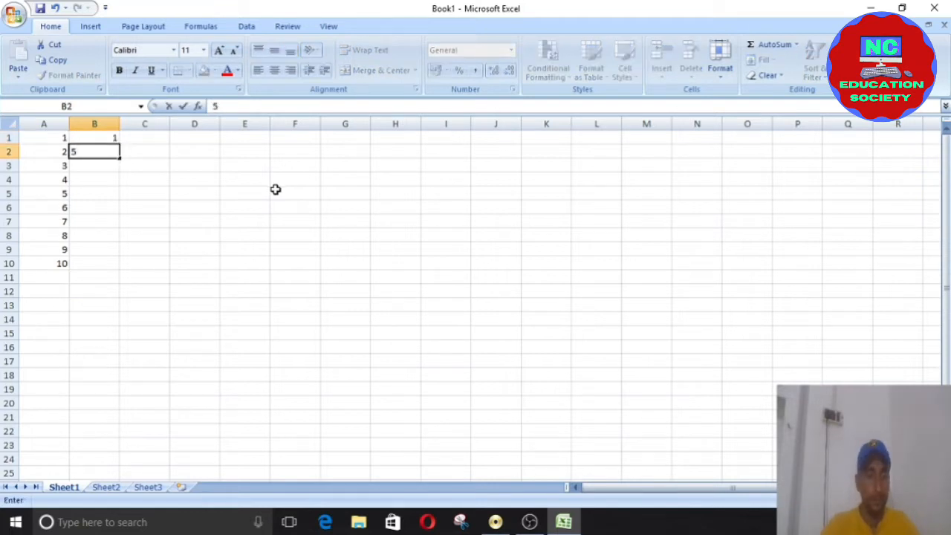
{"action": "left_click", "coordinate": [92, 139]}
{"action": "left_click", "coordinate": [92, 151]}
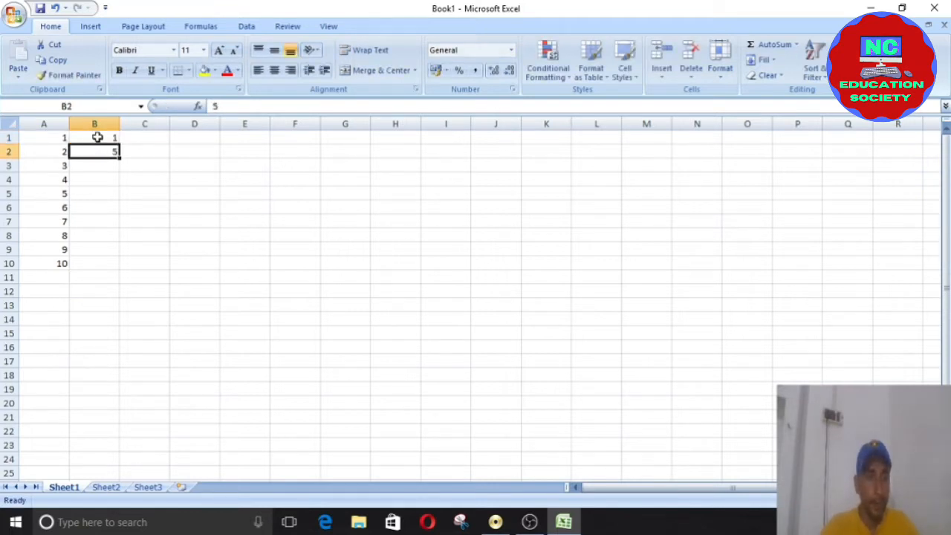
{"action": "left_click", "coordinate": [98, 137]}
{"action": "left_click", "coordinate": [105, 151]}
{"action": "left_click_drag", "start_coordinate": [104, 141], "coordinate": [128, 265]}
Step: Enter 2 in D1 and 4 in D2, and extend the even-number series from both cells down to D10
{"action": "left_click", "coordinate": [195, 138]}
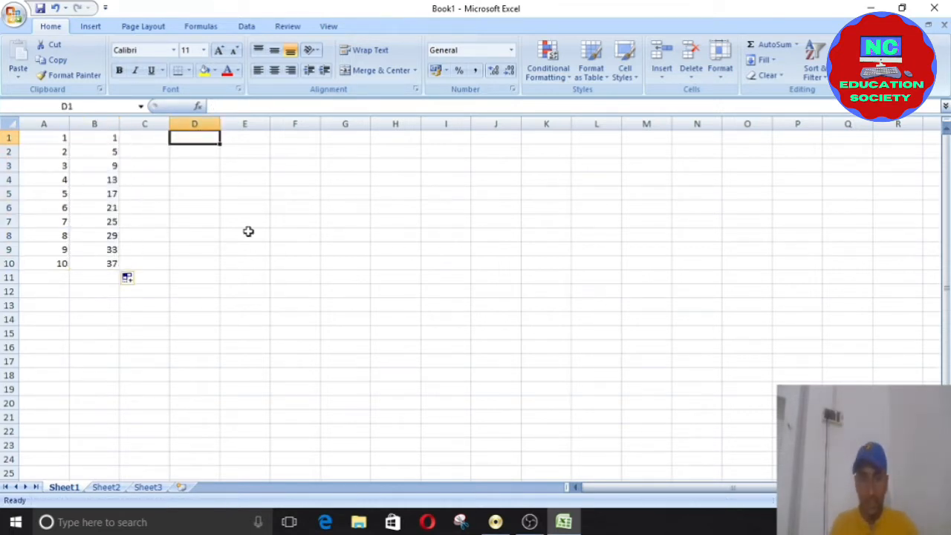
{"action": "type", "text": "2"}
{"action": "key", "text": "Return"}
{"action": "type", "text": "4"}
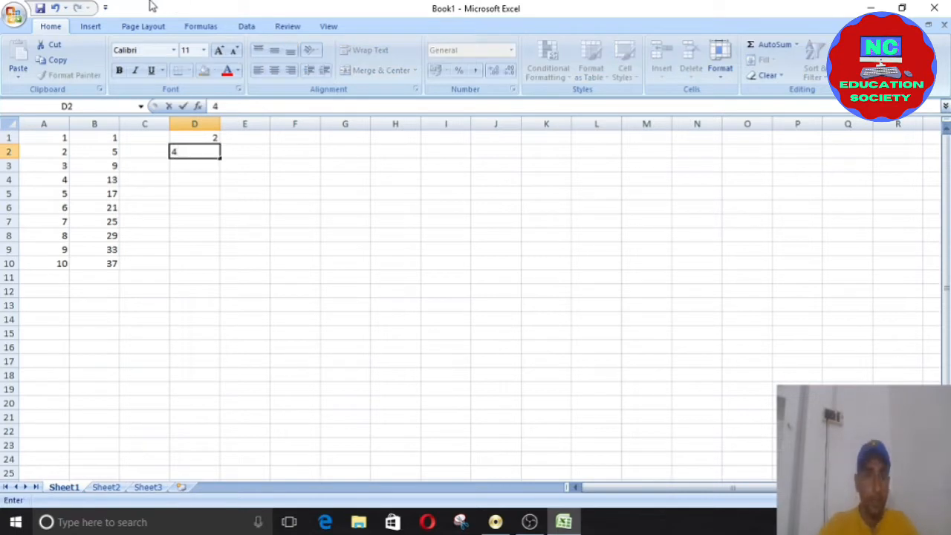
{"action": "left_click", "coordinate": [198, 137]}
{"action": "left_click_drag", "start_coordinate": [198, 137], "coordinate": [226, 268]}
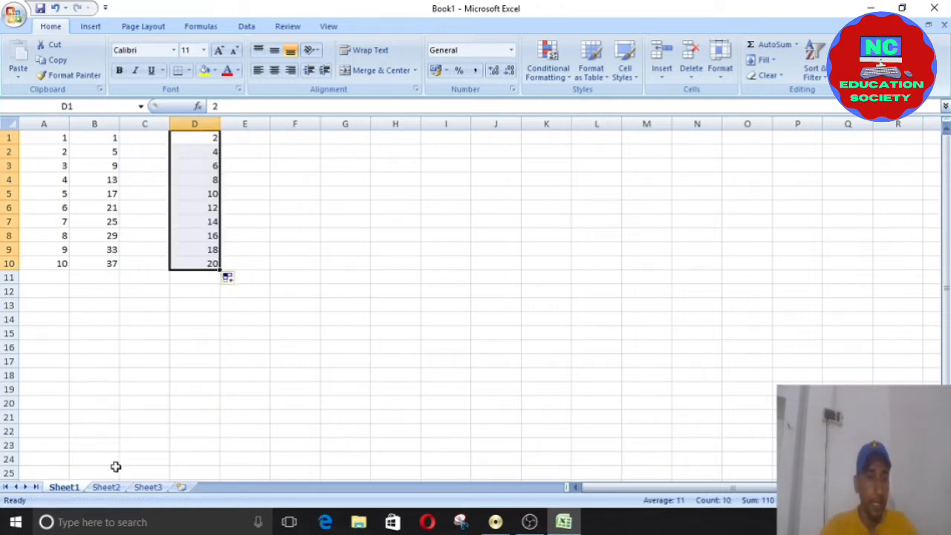
Step: Clear all the number series from the range A1:F16 on Sheet1
{"action": "left_click_drag", "start_coordinate": [296, 347], "coordinate": [20, 134]}
{"action": "key", "text": "Delete"}
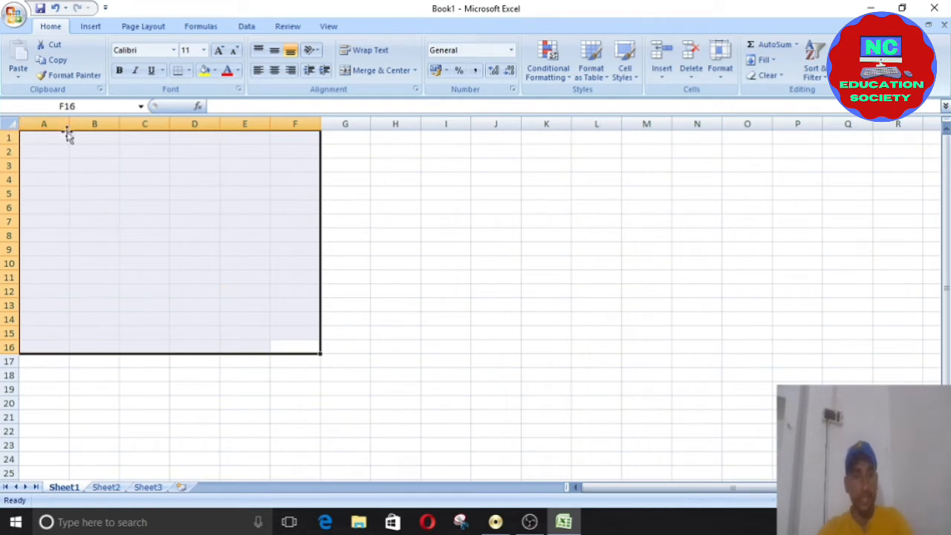
Step: On Sheet2, enter 2 and 4 in A1:A2, and 3 and 6 in B1:B2
{"action": "left_click", "coordinate": [39, 138]}
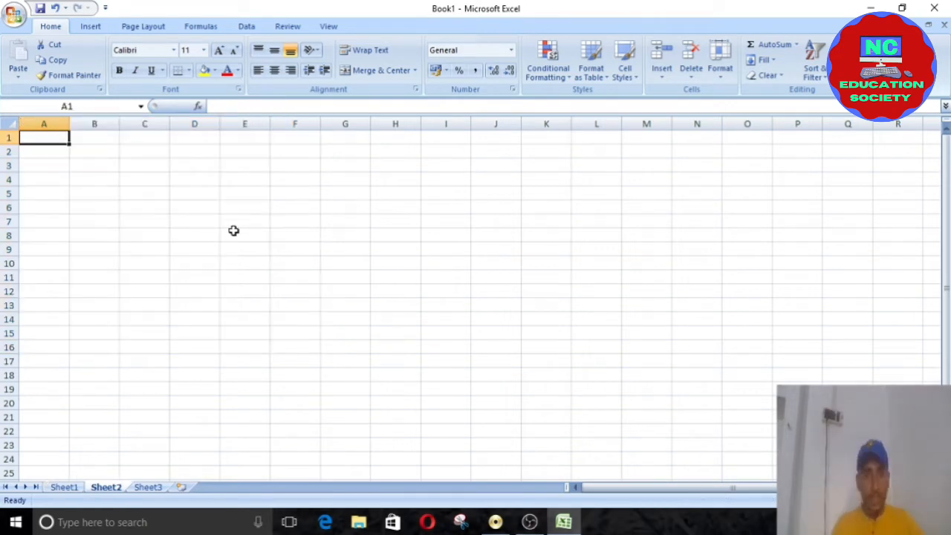
{"action": "type", "text": "2"}
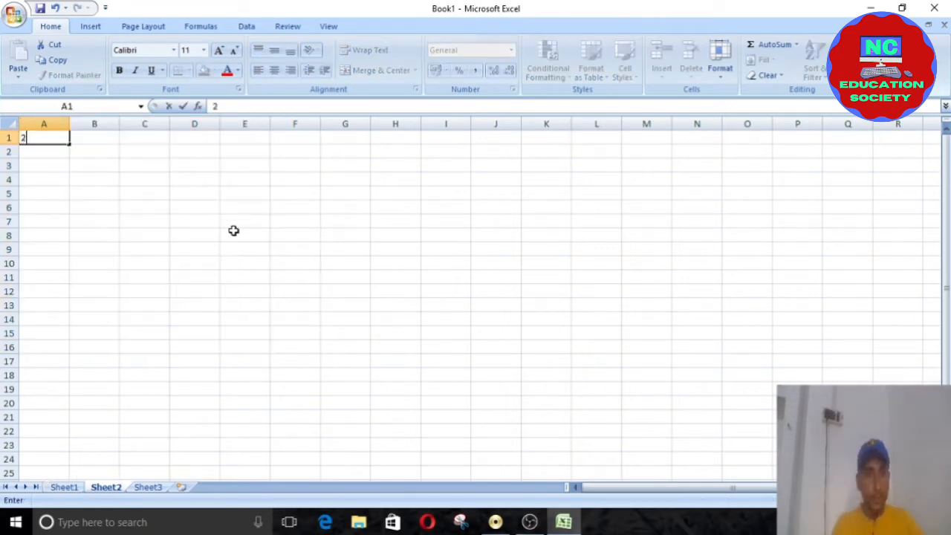
{"action": "key", "text": "Return"}
{"action": "type", "text": "4"}
{"action": "key", "text": "Right"}
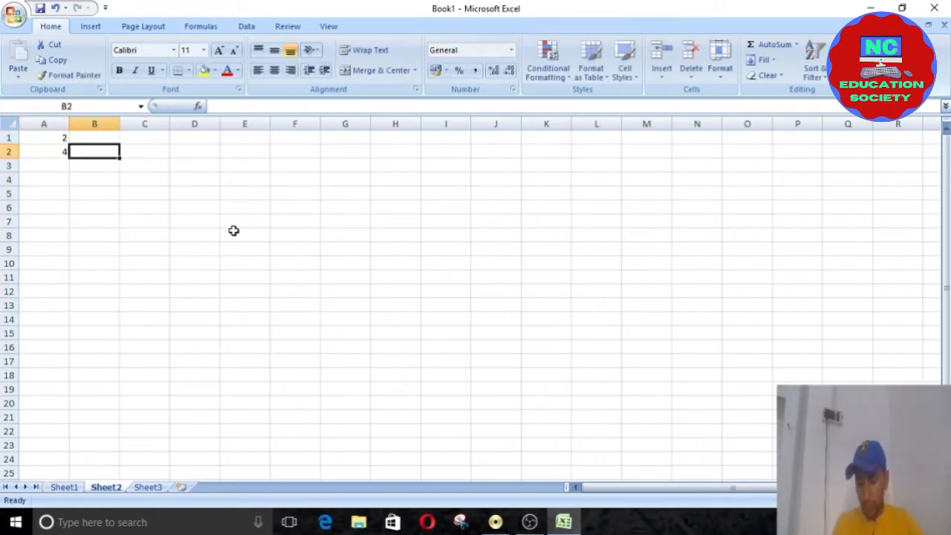
{"action": "key", "text": "Up"}
{"action": "type", "text": "3"}
{"action": "key", "text": "Return"}
{"action": "type", "text": "6"}
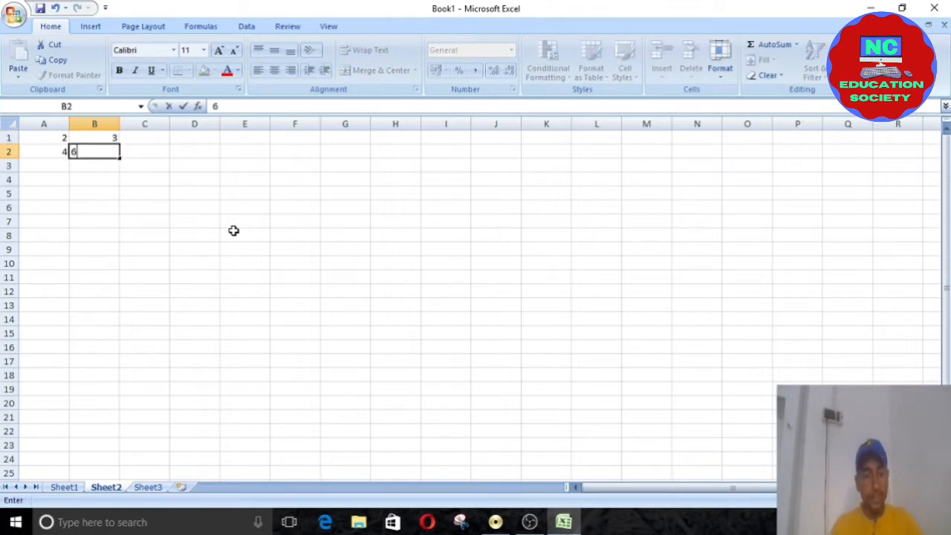
{"action": "left_click", "coordinate": [123, 167]}
Step: Extend the two-by-two block A1:B2 down to row 10 and across to column O to build multiplication tables
{"action": "left_click_drag", "start_coordinate": [47, 136], "coordinate": [76, 152]}
{"action": "left_click", "coordinate": [39, 137]}
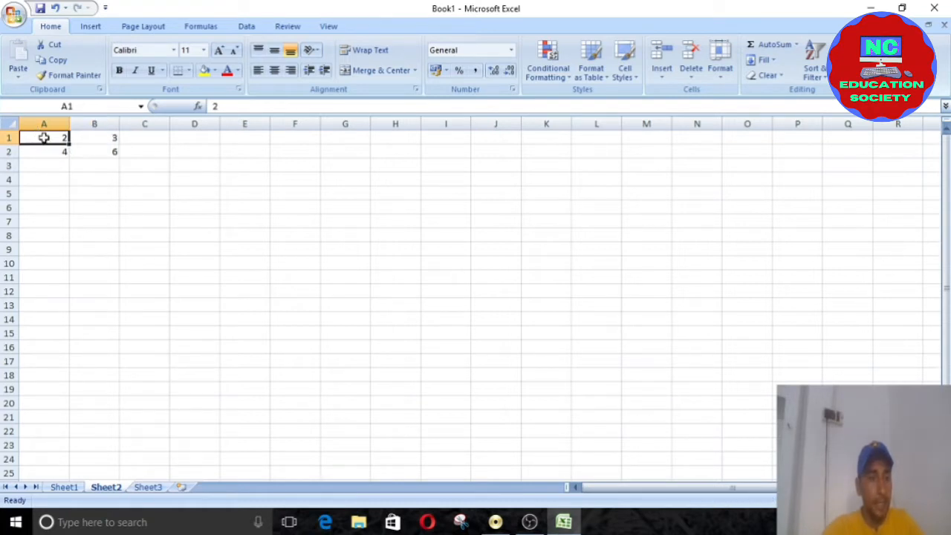
{"action": "left_click_drag", "start_coordinate": [44, 137], "coordinate": [82, 152]}
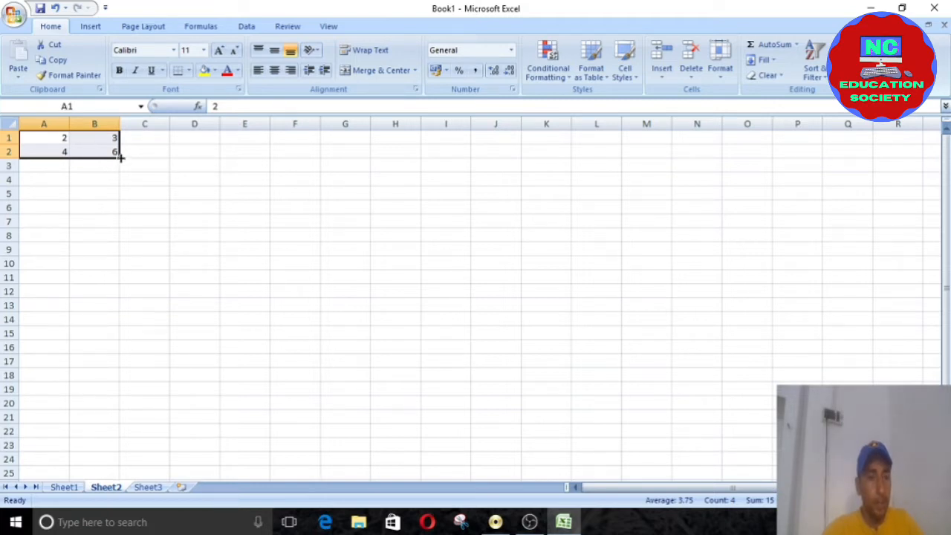
{"action": "left_click_drag", "start_coordinate": [120, 156], "coordinate": [786, 286]}
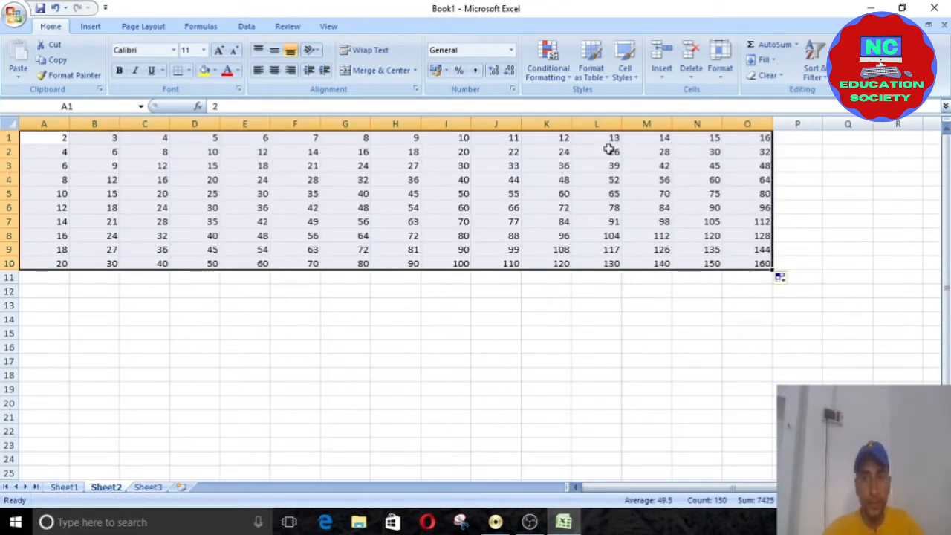
Step: Enter 1 and 2 in A13:A14 and 11 and 12 in B13:B14, and extend the block down and across to J22
{"action": "left_click", "coordinate": [53, 302]}
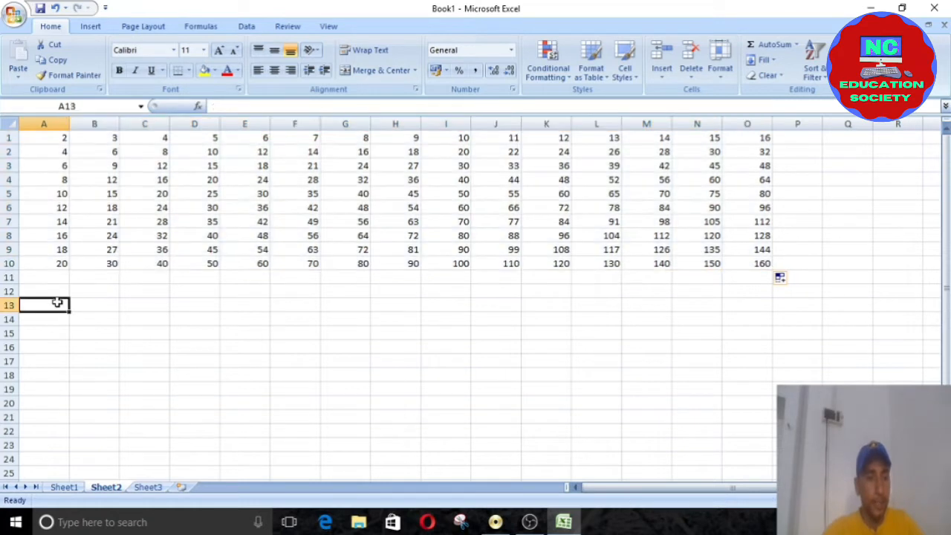
{"action": "type", "text": "1"}
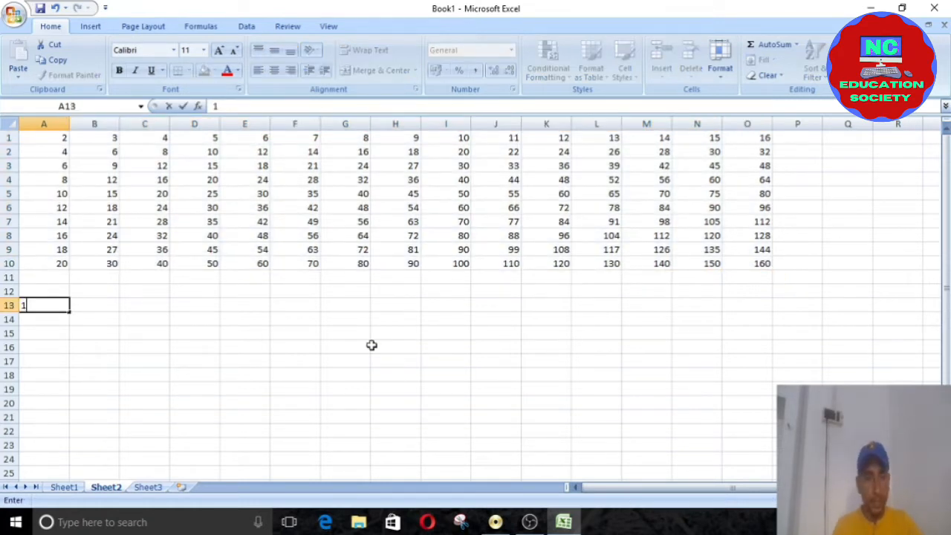
{"action": "key", "text": "Return"}
{"action": "type", "text": "2"}
{"action": "key", "text": "Tab"}
{"action": "key", "text": "Up"}
{"action": "type", "text": "11"}
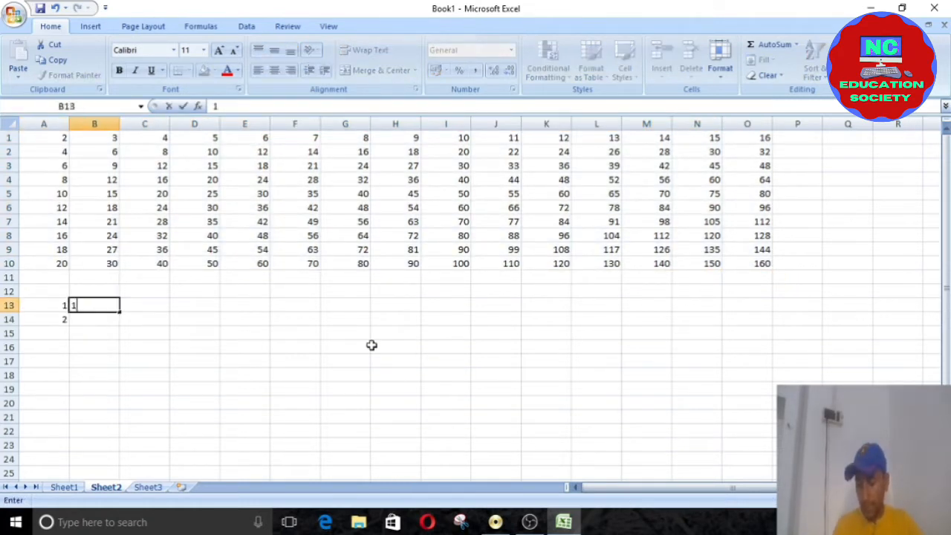
{"action": "key", "text": "Return"}
{"action": "type", "text": "12"}
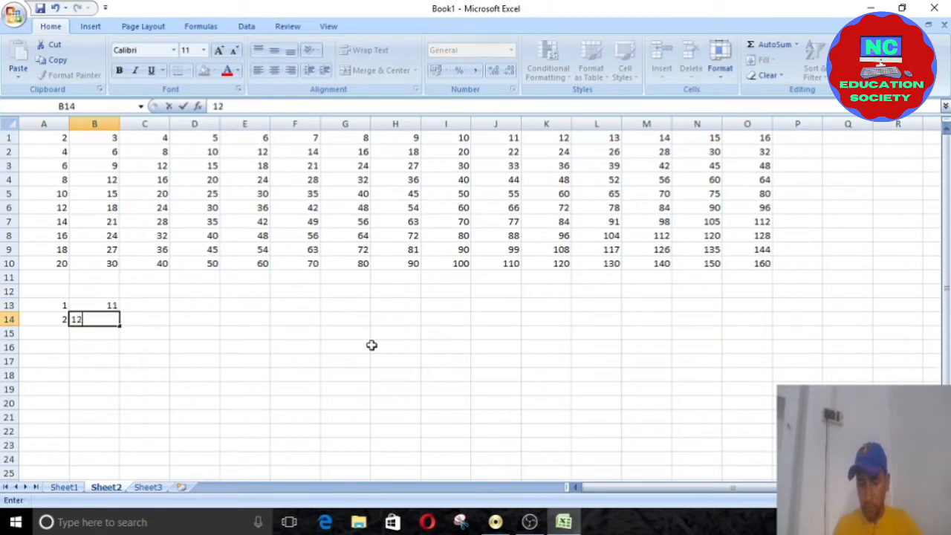
{"action": "left_click", "coordinate": [122, 339]}
{"action": "left_click", "coordinate": [36, 303]}
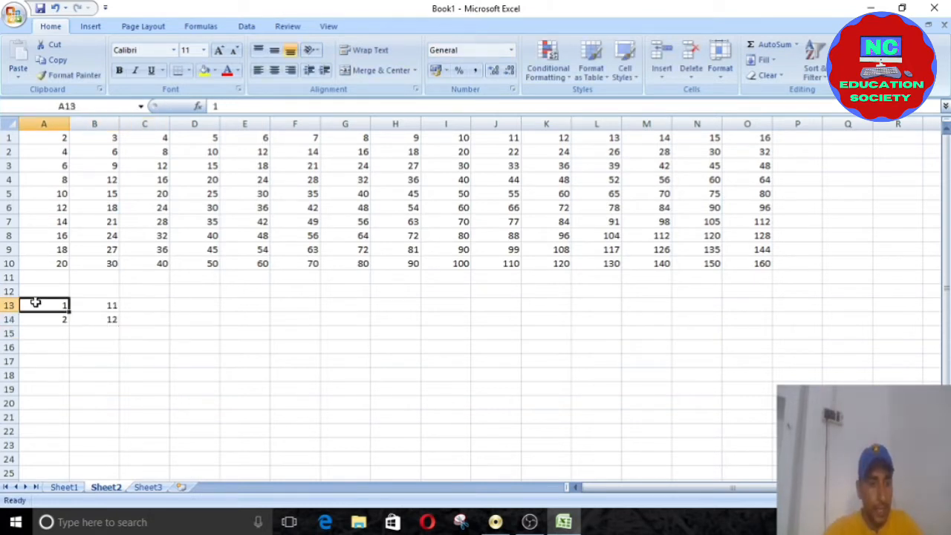
{"action": "left_click_drag", "start_coordinate": [41, 305], "coordinate": [530, 443]}
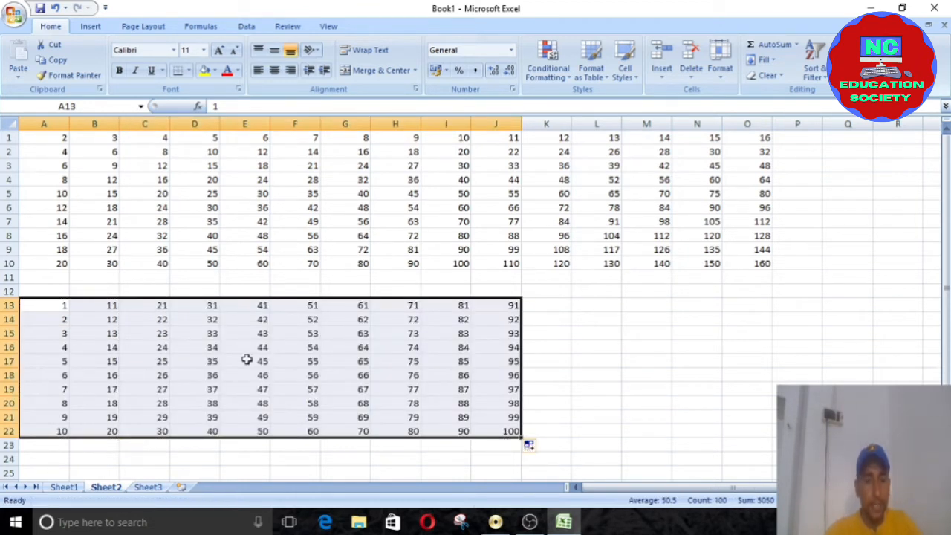
Step: Clear the number grid below the multiplication tables, covering the range A12:L23
{"action": "left_click_drag", "start_coordinate": [597, 290], "coordinate": [40, 441]}
{"action": "key", "text": "Delete"}
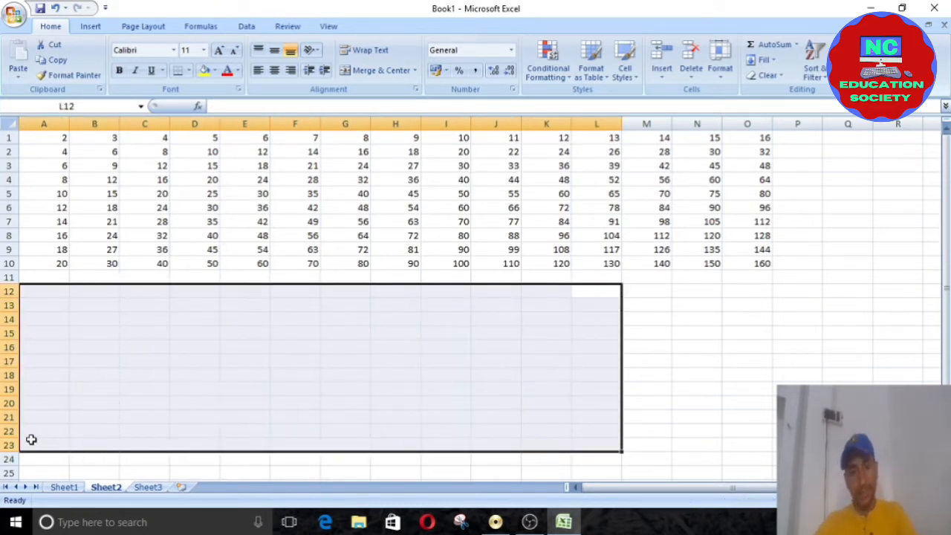
{"action": "left_click", "coordinate": [396, 180]}
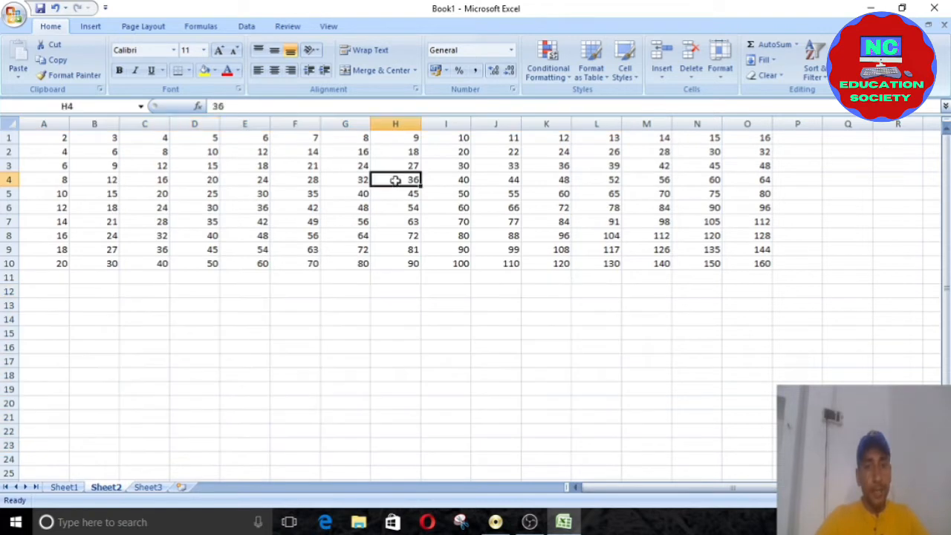
{"action": "left_click", "coordinate": [647, 152]}
{"action": "left_click", "coordinate": [703, 182]}
{"action": "left_click", "coordinate": [182, 208]}
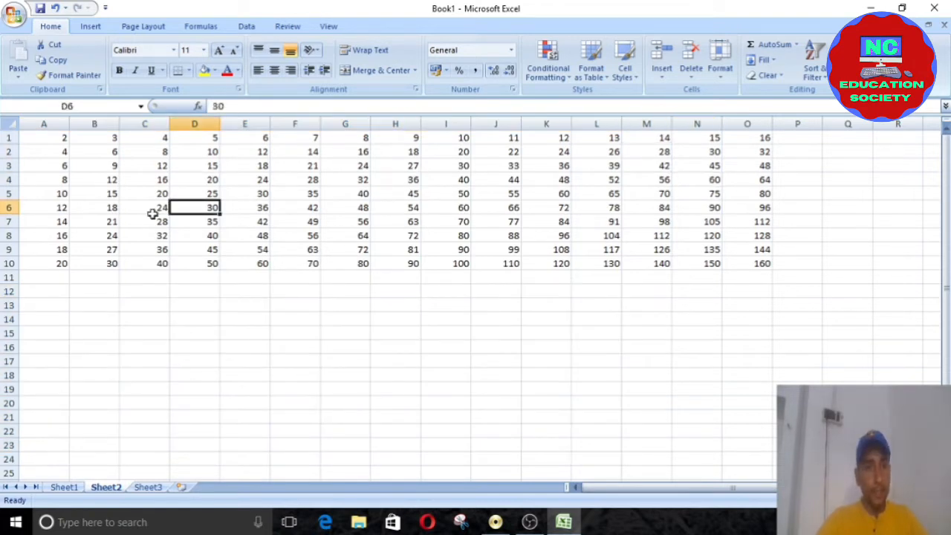
Step: Apply the Accent2 cell style to C6 and the Accent3 cell style to G3
{"action": "left_click", "coordinate": [153, 212]}
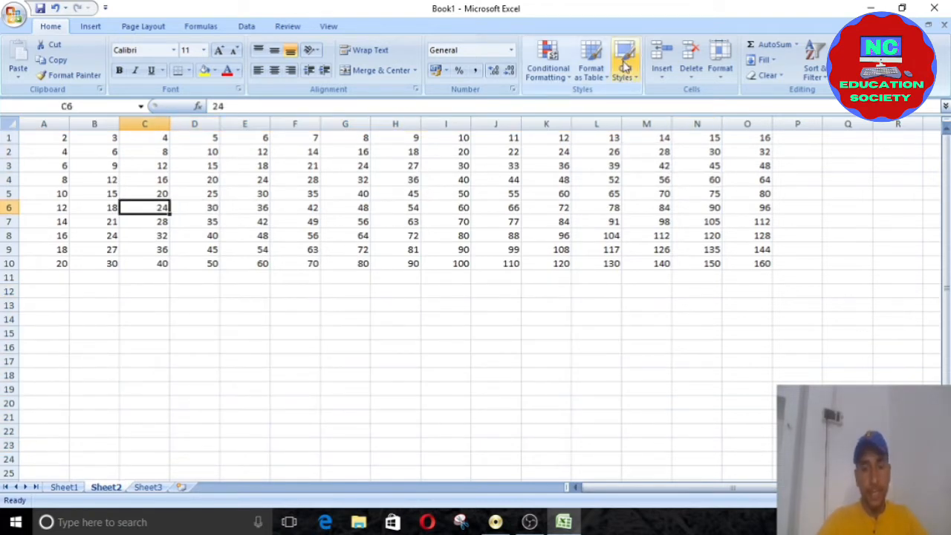
{"action": "left_click", "coordinate": [625, 67]}
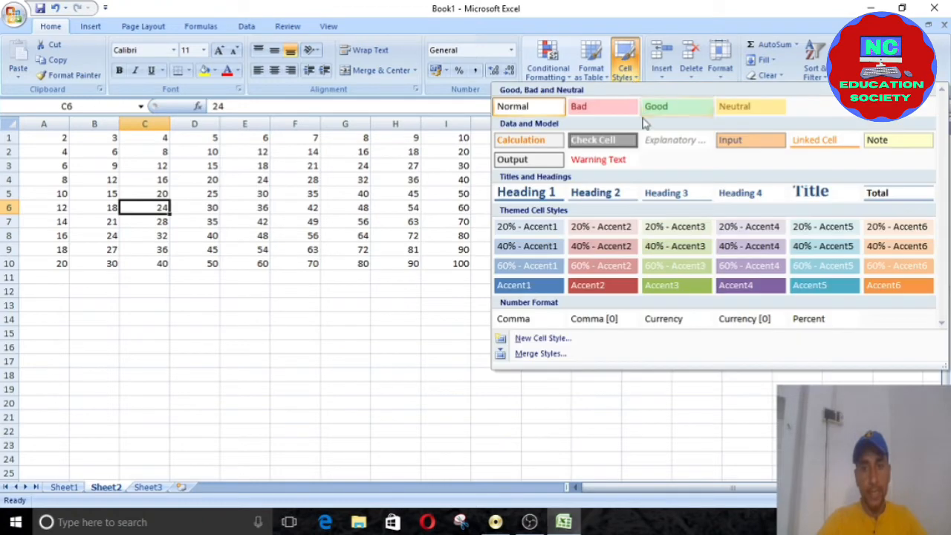
{"action": "left_click", "coordinate": [606, 290]}
{"action": "left_click", "coordinate": [346, 165]}
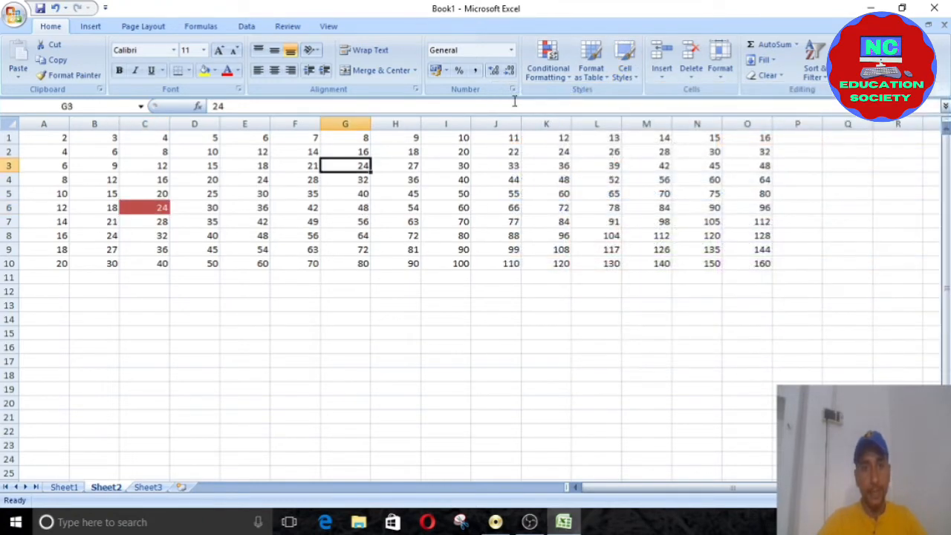
{"action": "left_click", "coordinate": [625, 67]}
{"action": "left_click", "coordinate": [677, 282]}
Step: Apply the Accent4 cell style to K5 and the Accent5 cell style to N7
{"action": "left_click", "coordinate": [537, 192]}
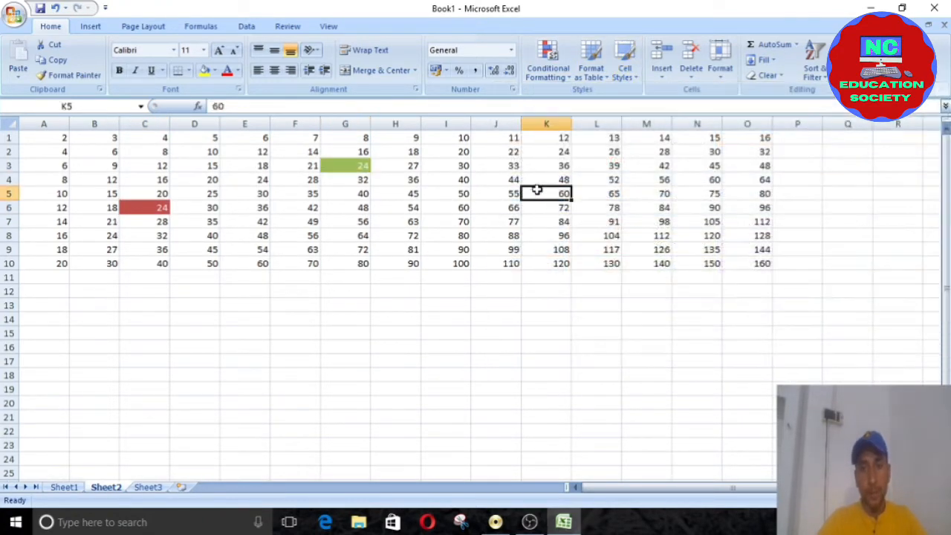
{"action": "left_click", "coordinate": [625, 67]}
{"action": "left_click", "coordinate": [689, 247]}
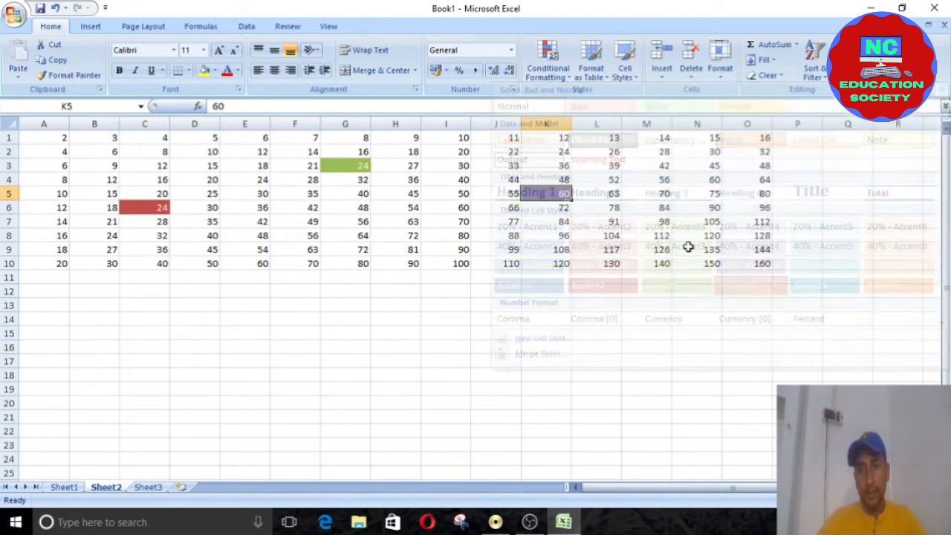
{"action": "left_click", "coordinate": [702, 221]}
{"action": "left_click", "coordinate": [625, 66]}
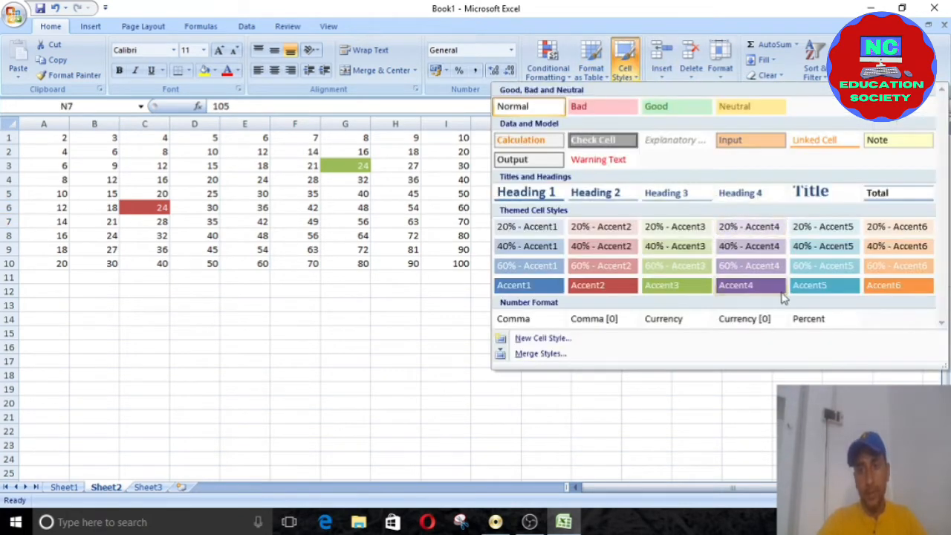
{"action": "left_click", "coordinate": [813, 286]}
{"action": "left_click", "coordinate": [763, 150]}
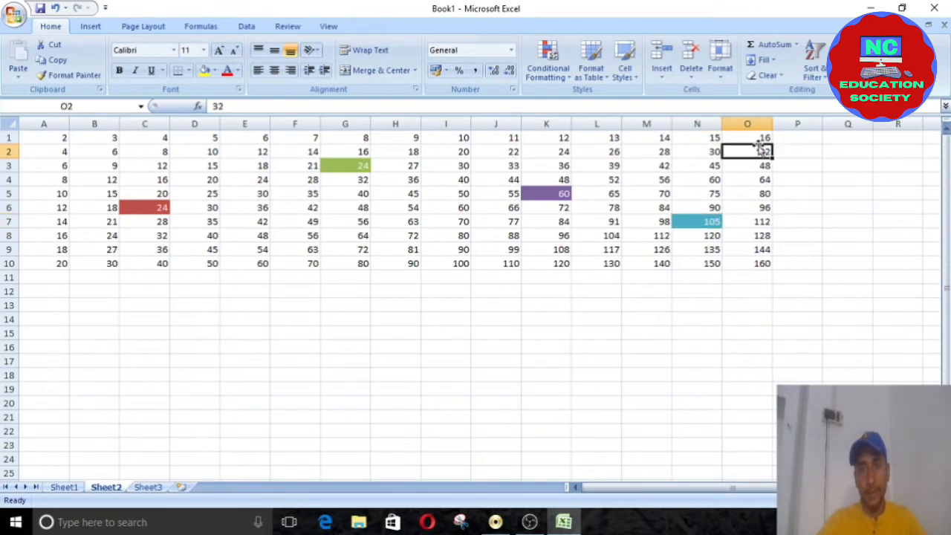
Step: Apply the Accent3 cell style to O1
{"action": "left_click", "coordinate": [743, 137]}
{"action": "left_click", "coordinate": [625, 67]}
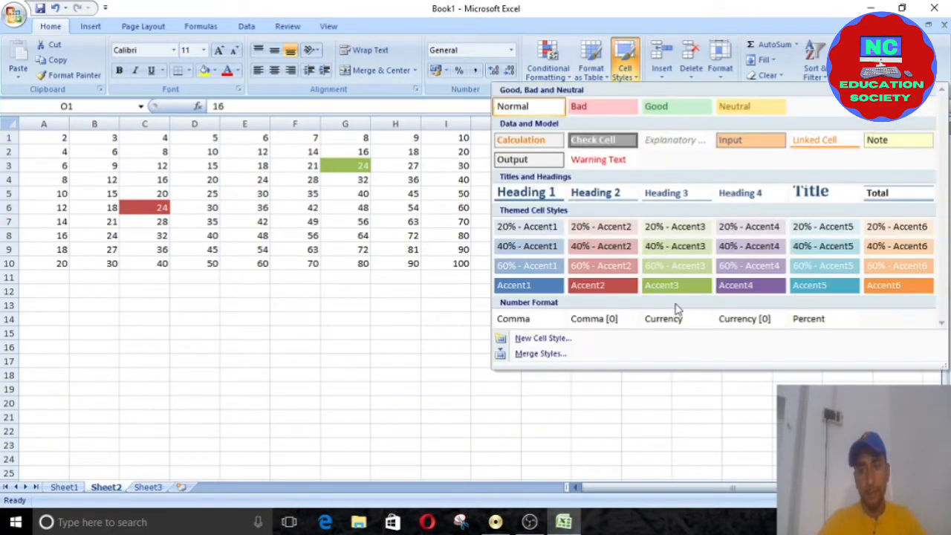
{"action": "left_click", "coordinate": [678, 287]}
Step: Enter the formula =SUM(C6,G3,K5,N7,O1) in G14 to add up the five coloured cells
{"action": "left_click", "coordinate": [348, 361]}
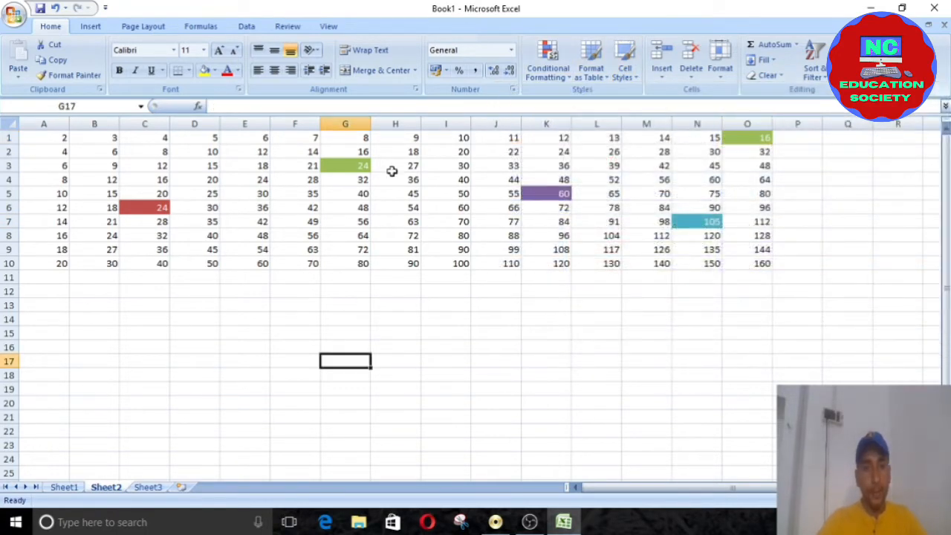
{"action": "key", "text": "Up"}
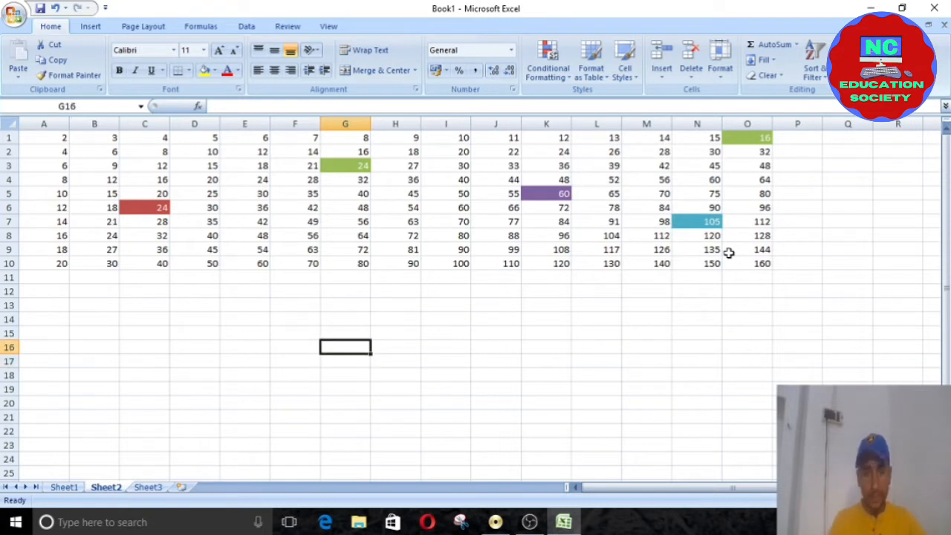
{"action": "key", "text": "Up"}
{"action": "key", "text": "Up"}
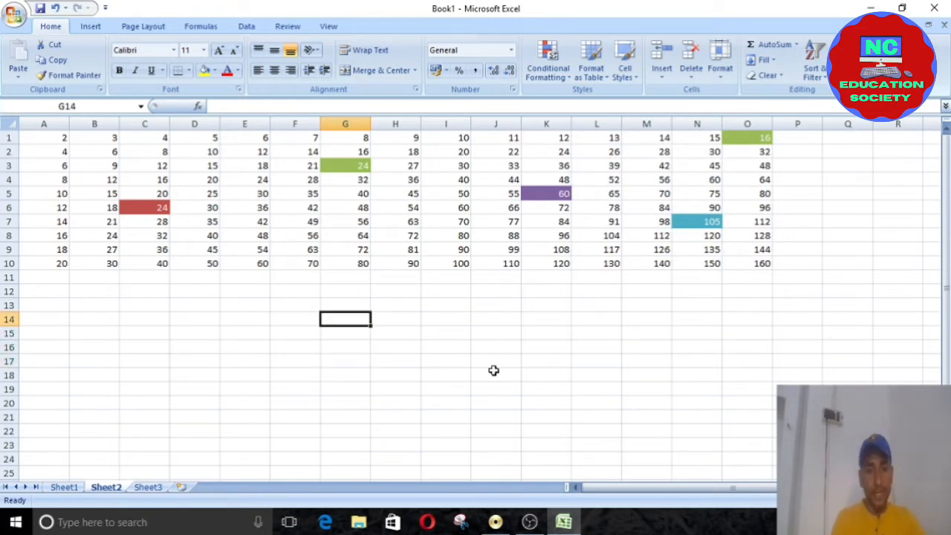
{"action": "type", "text": "="}
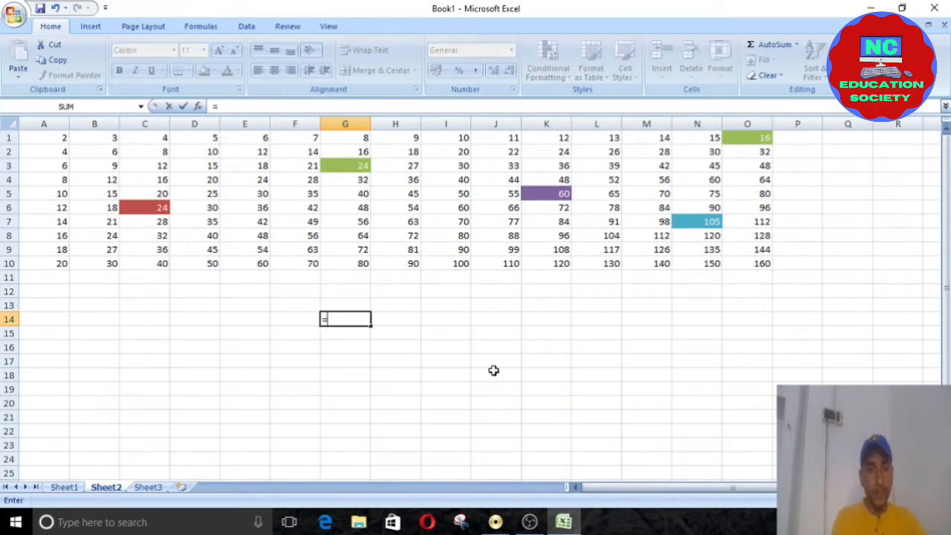
{"action": "type", "text": "sum"}
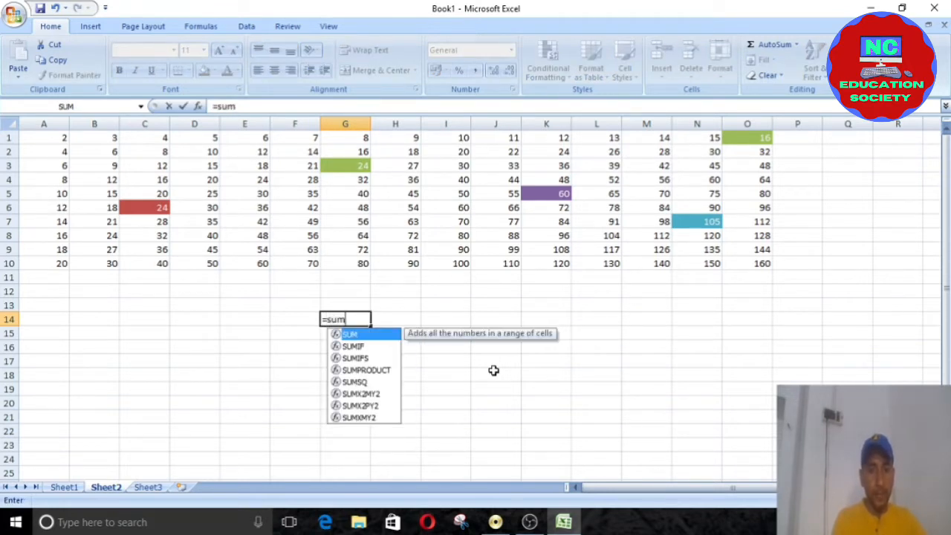
{"action": "type", "text": "("}
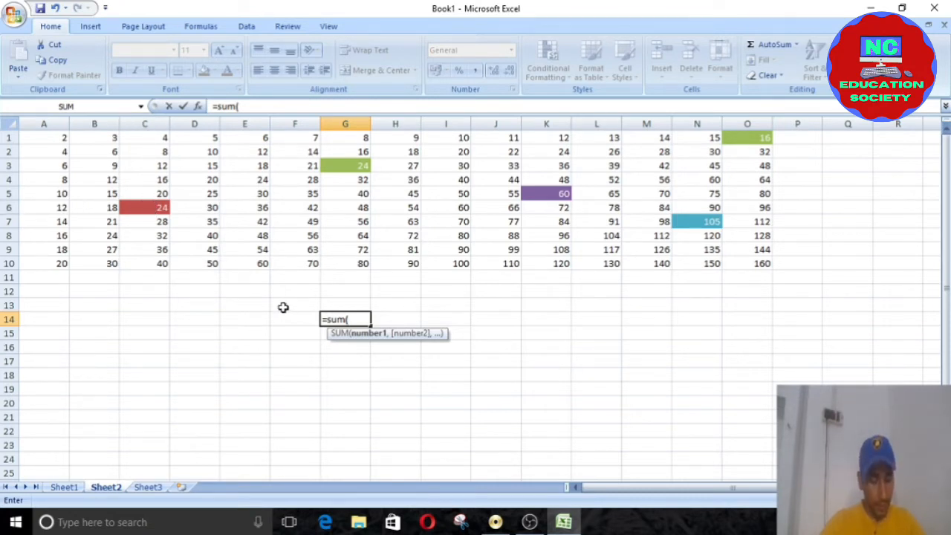
{"action": "type", "text": "c6"}
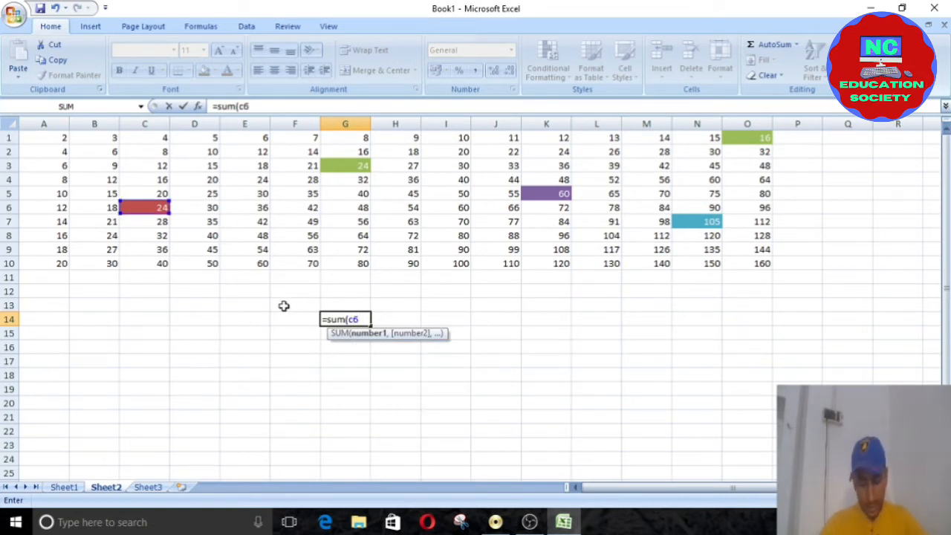
{"action": "type", "text": ","}
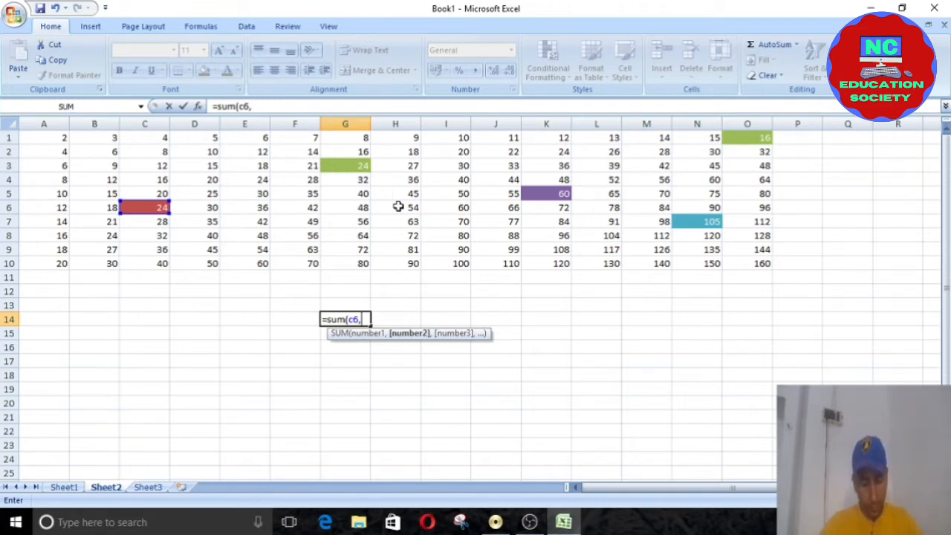
{"action": "type", "text": "g"}
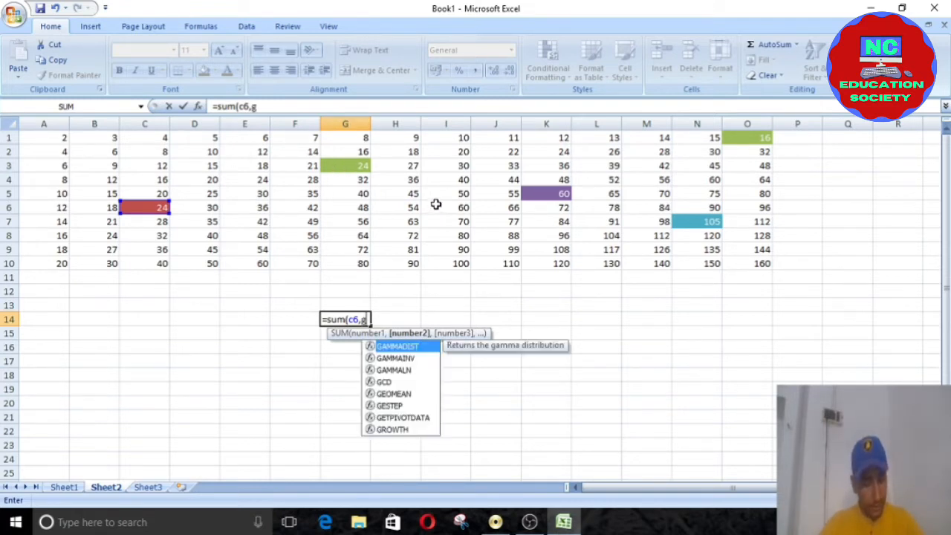
{"action": "type", "text": "3,"}
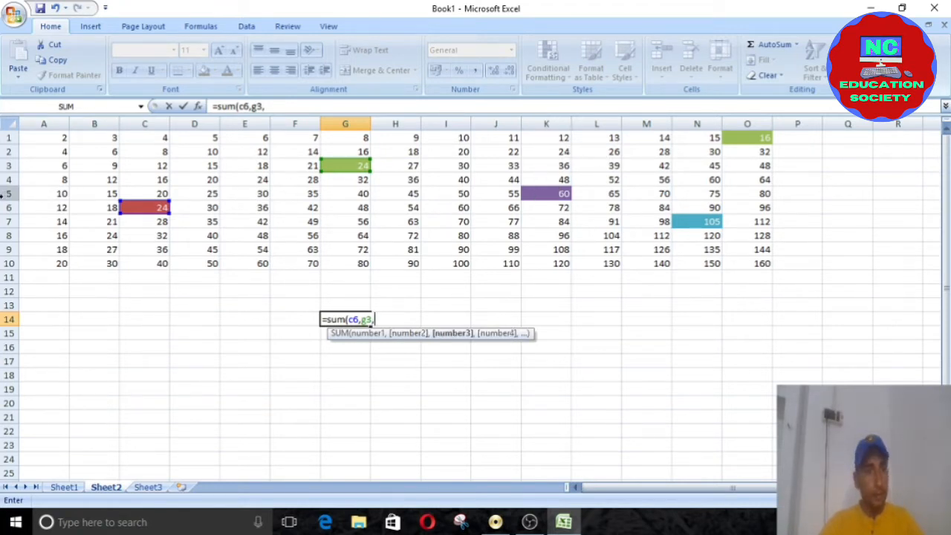
{"action": "type", "text": "k"}
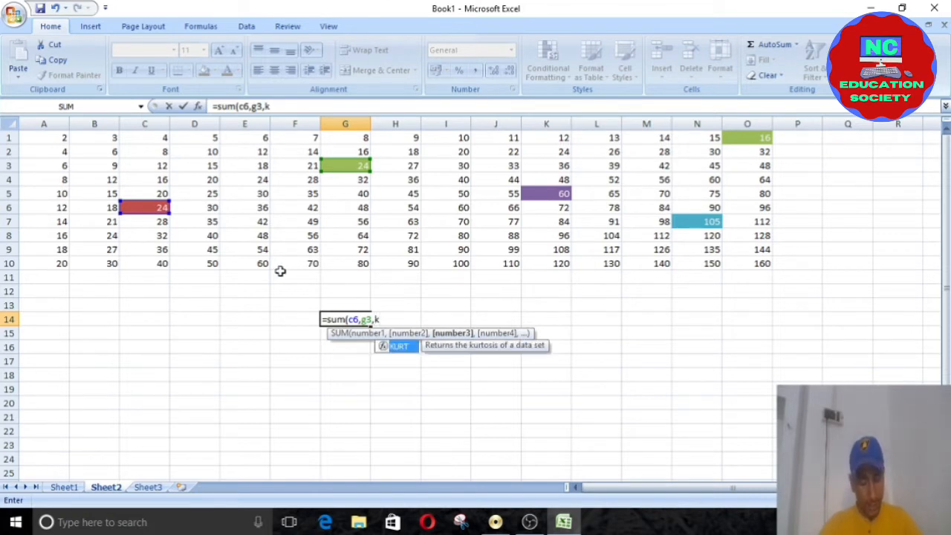
{"action": "type", "text": "5,"}
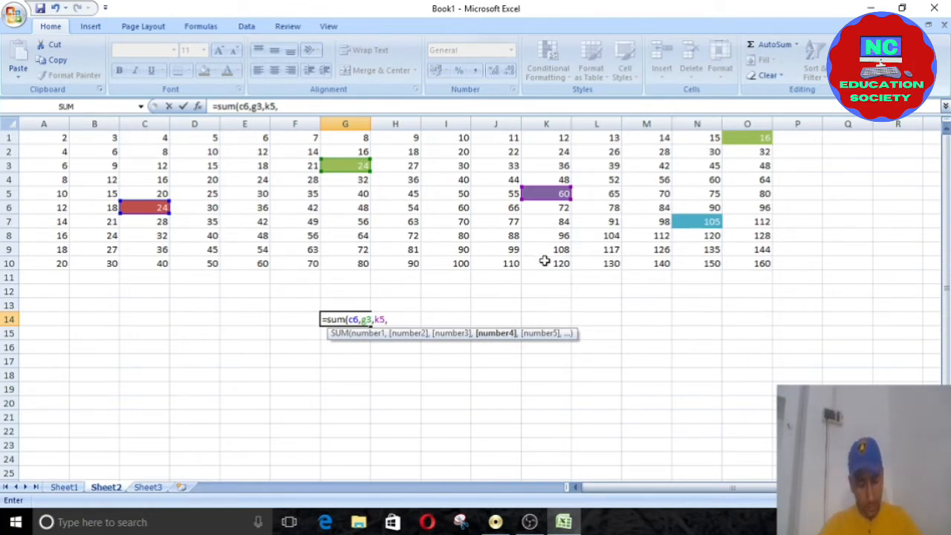
{"action": "type", "text": "n7"}
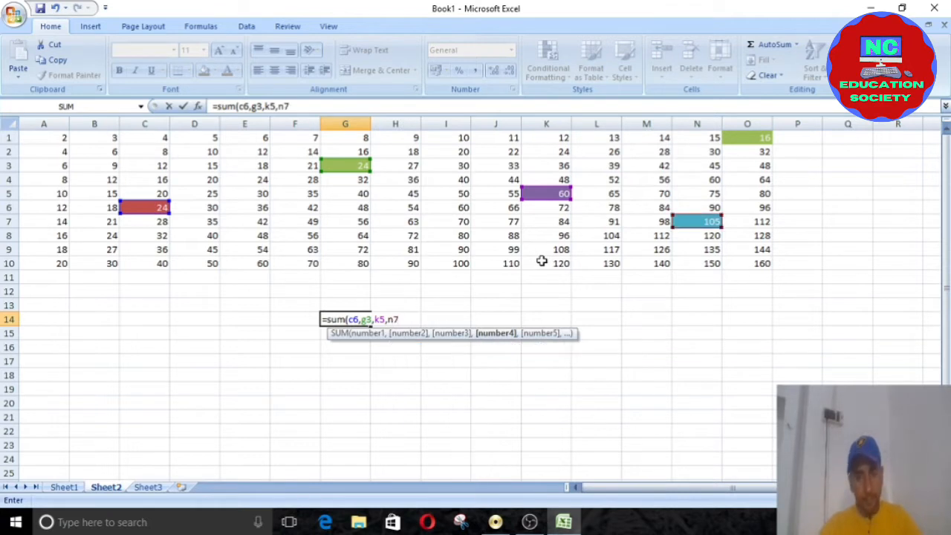
{"action": "type", "text": ","}
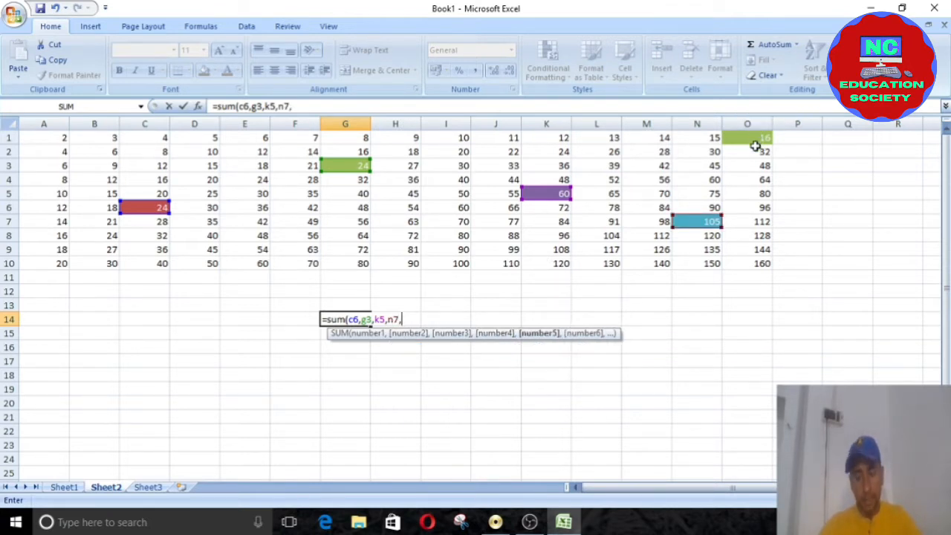
{"action": "type", "text": "o"}
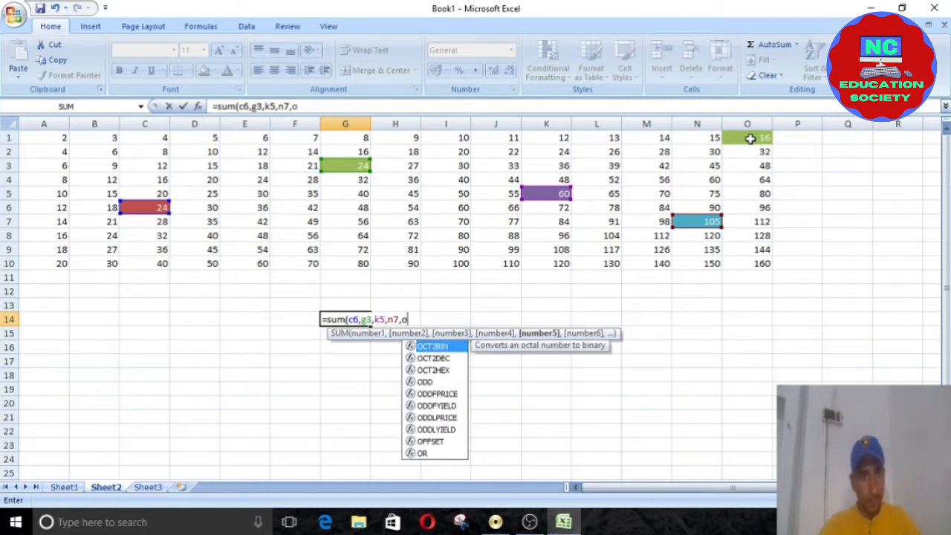
{"action": "type", "text": "1"}
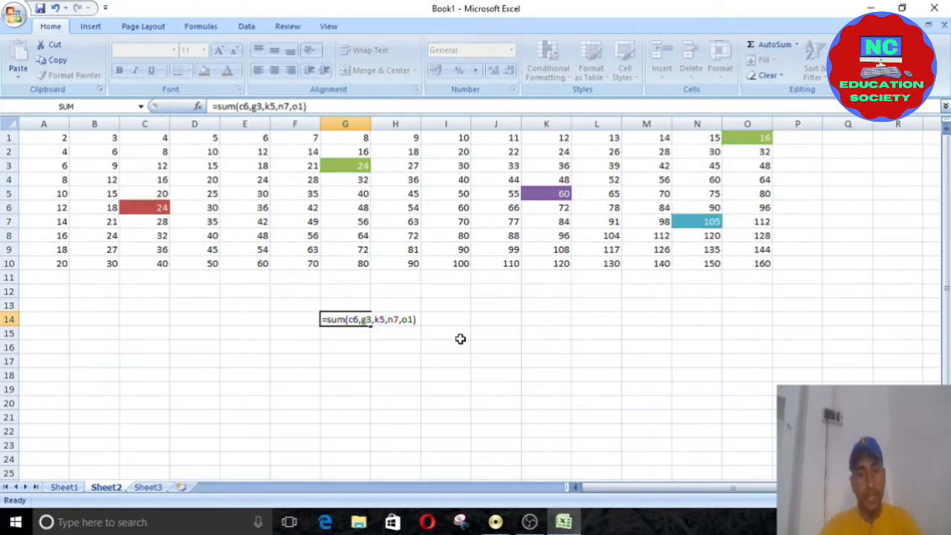
{"action": "key", "text": "Return"}
Step: Review the SUM formula in G14 and the coloured cells it references
{"action": "left_click", "coordinate": [359, 319]}
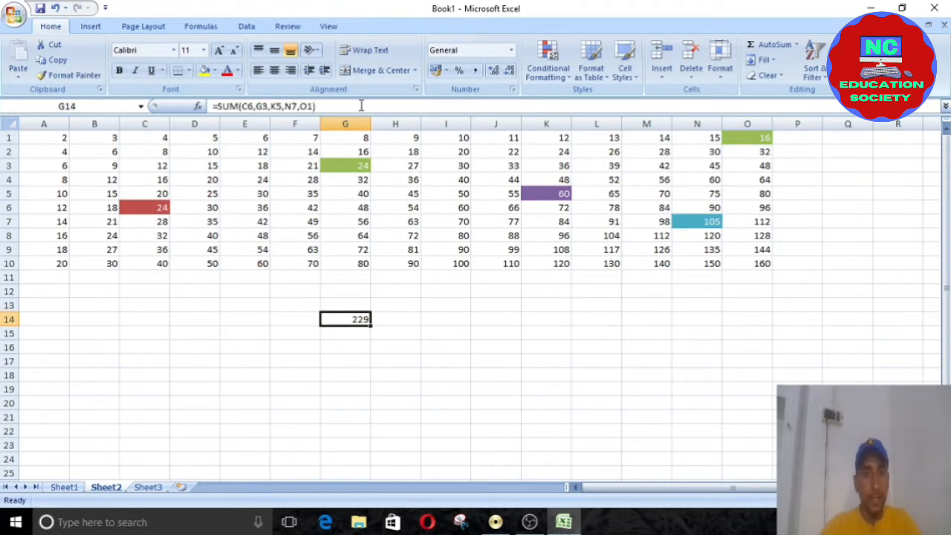
{"action": "left_click", "coordinate": [361, 106]}
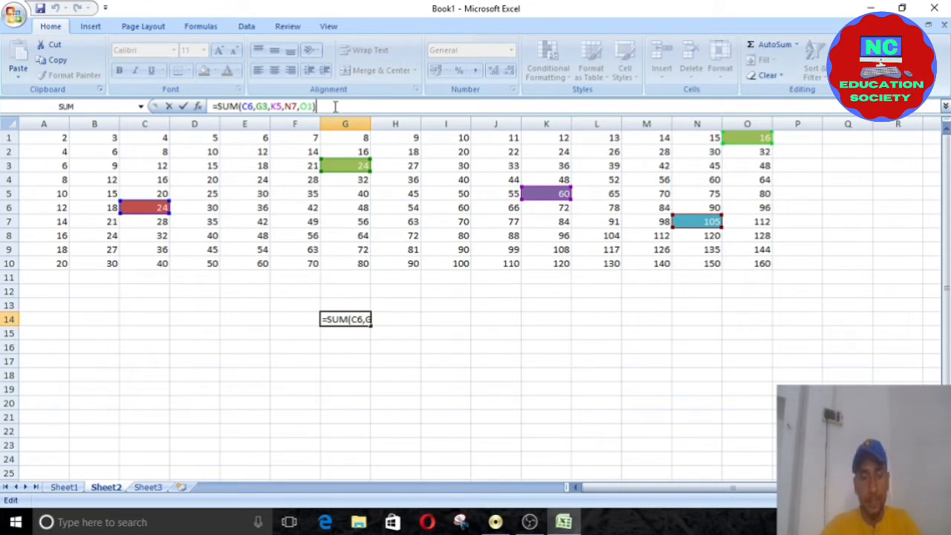
{"action": "left_click", "coordinate": [439, 341]}
{"action": "left_click", "coordinate": [344, 320]}
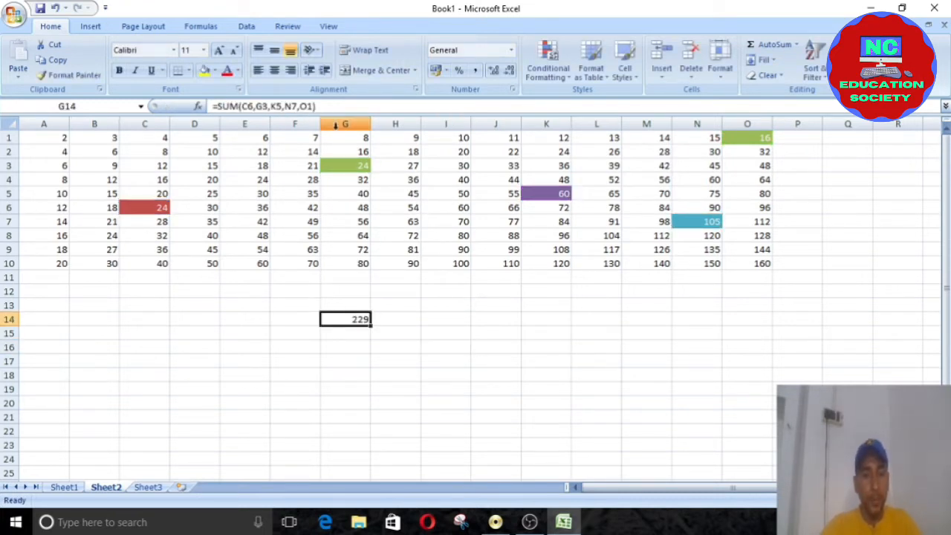
Step: Enter the formula =C6+G3+K5+N7+O1 in I16 to add the same coloured cells with plus signs
{"action": "left_click", "coordinate": [448, 343]}
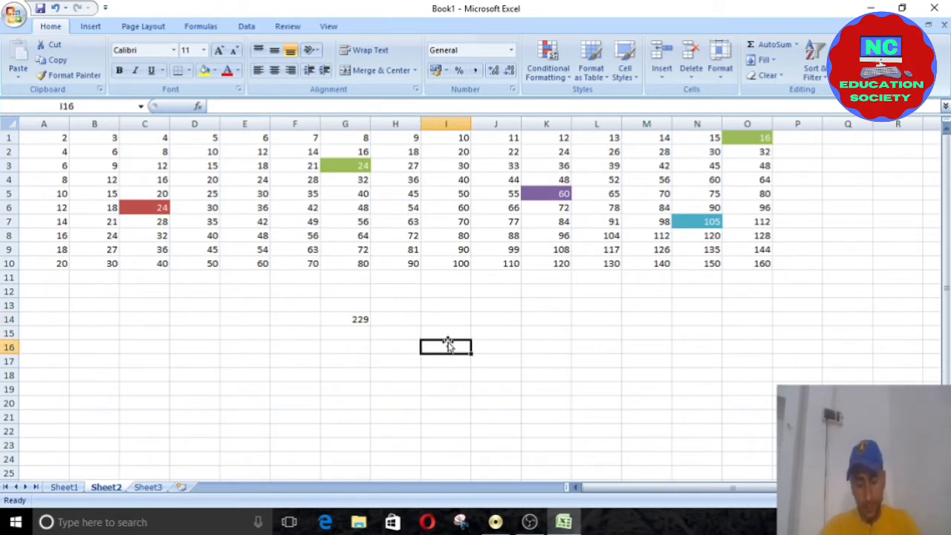
{"action": "type", "text": "="}
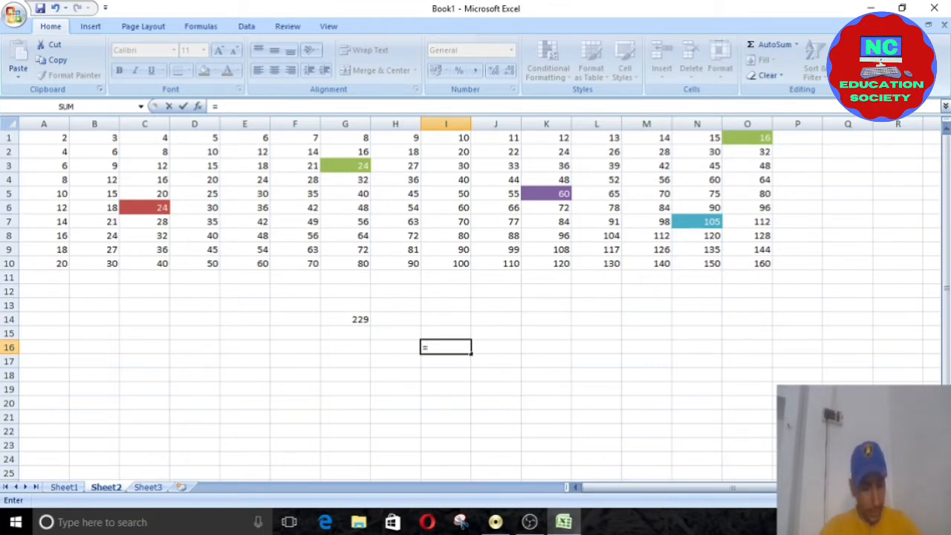
{"action": "type", "text": "c6"}
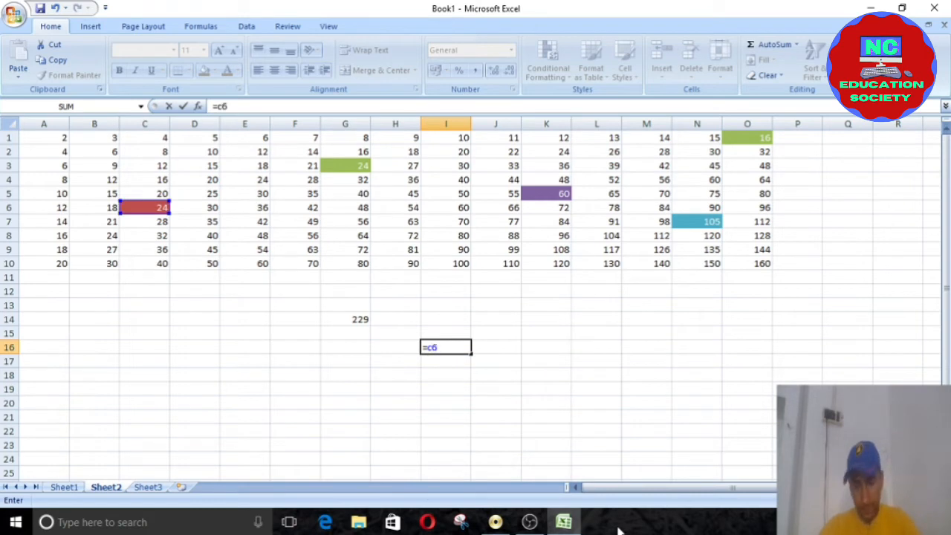
{"action": "type", "text": "+"}
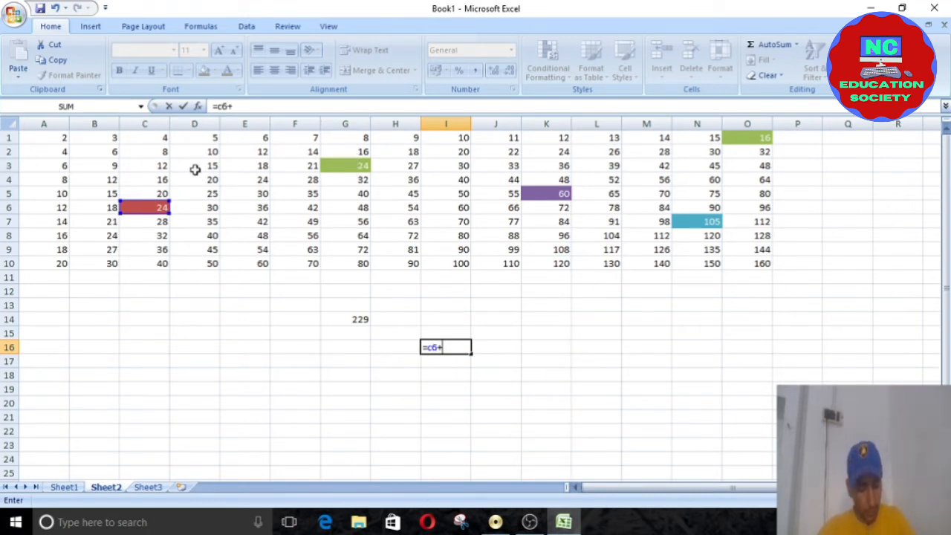
{"action": "type", "text": "g3"}
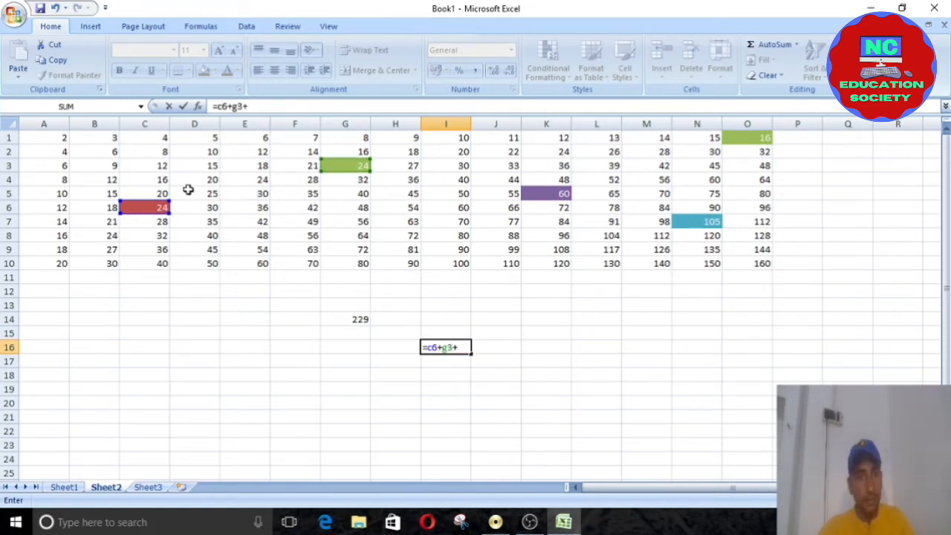
{"action": "type", "text": "+k"}
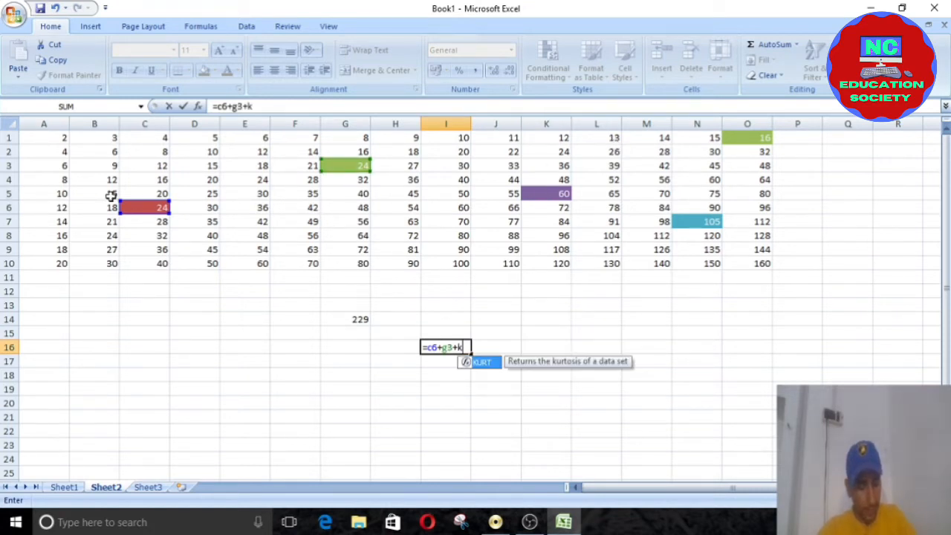
{"action": "type", "text": "5"}
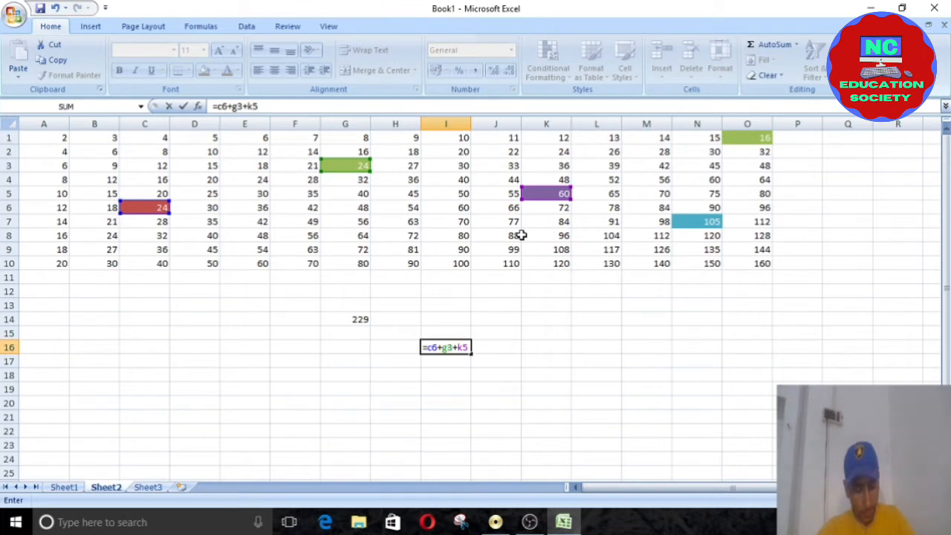
{"action": "type", "text": "n"}
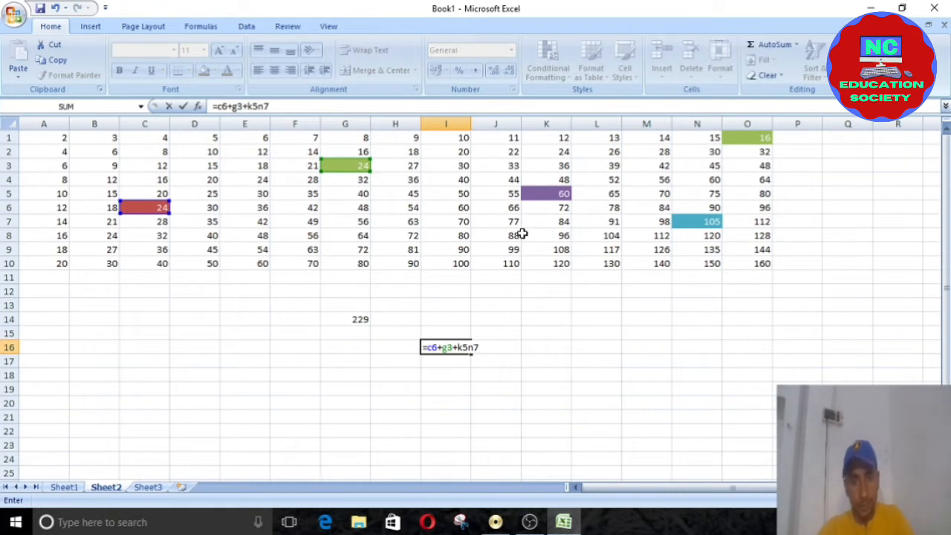
{"action": "key", "text": "BackSpace"}
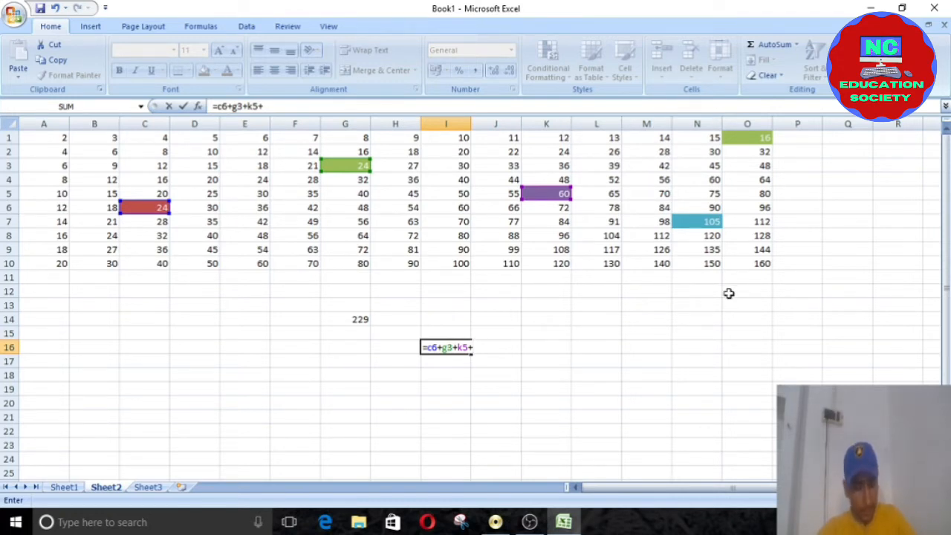
{"action": "type", "text": "n7"}
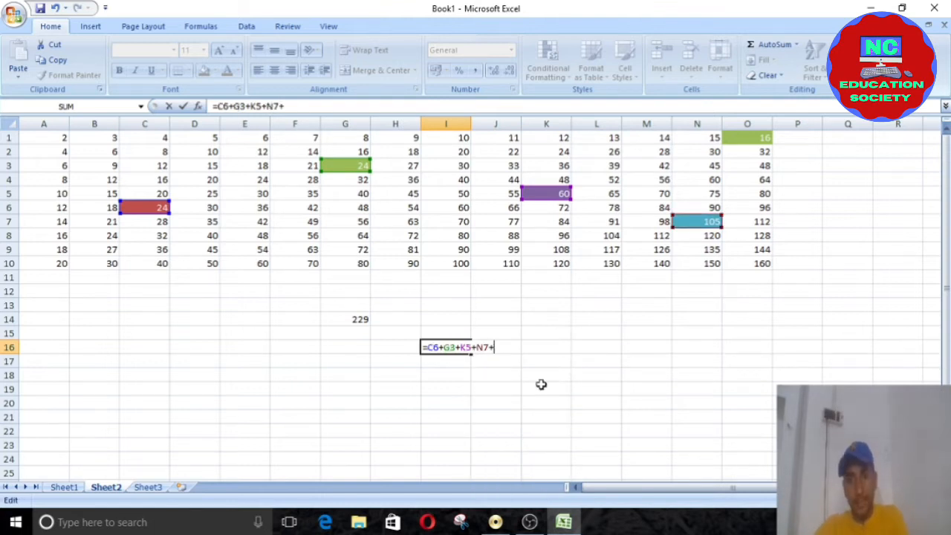
{"action": "type", "text": "+"}
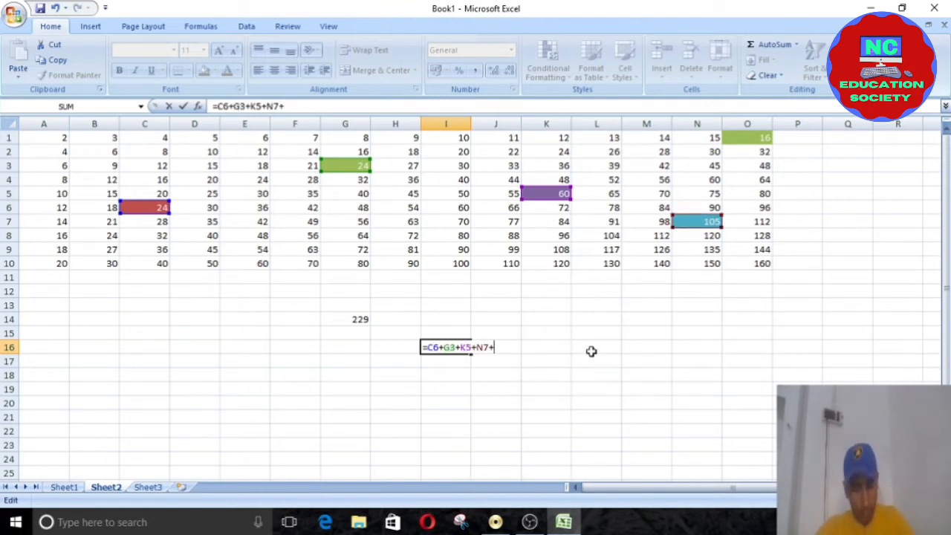
{"action": "type", "text": "o1"}
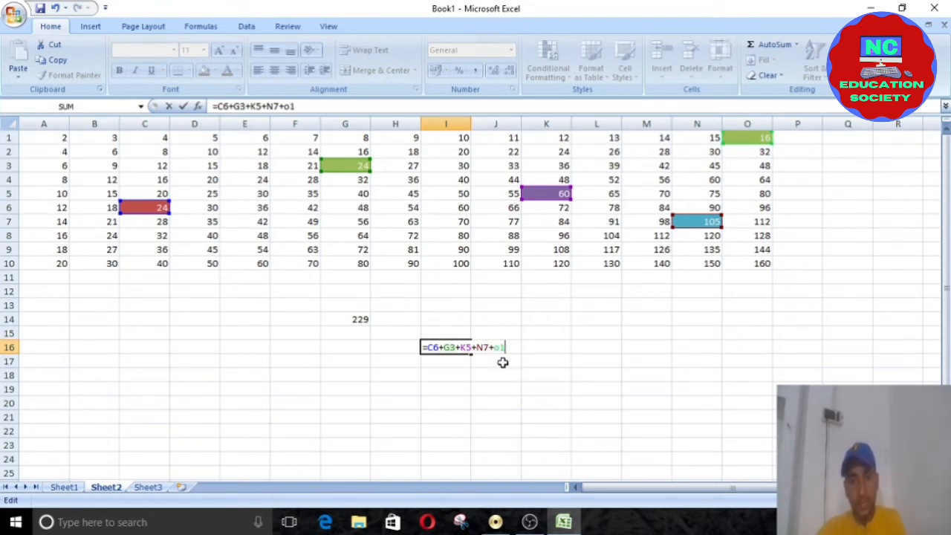
{"action": "key", "text": "Return"}
Step: Compare the plus-sign formula in I16 with the SUM formula in G14
{"action": "left_click", "coordinate": [458, 348]}
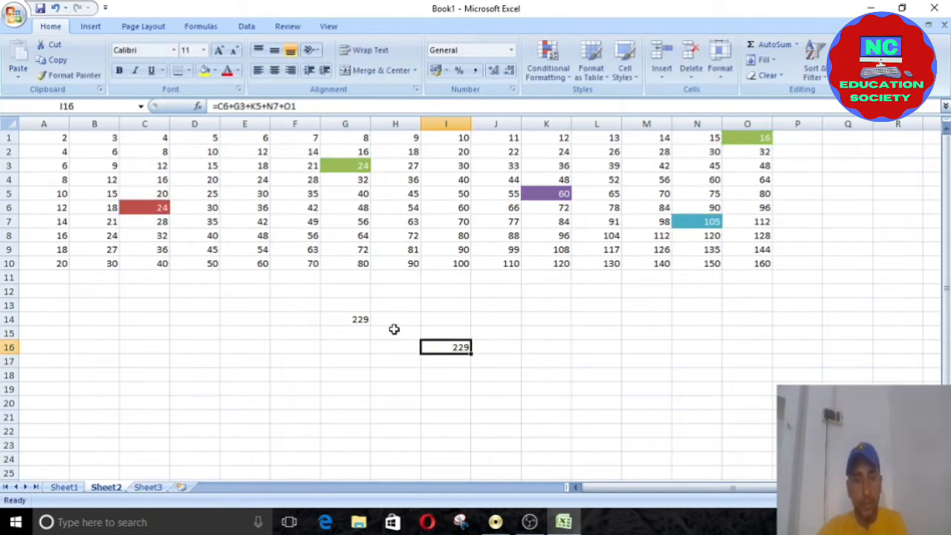
{"action": "left_click", "coordinate": [352, 316]}
{"action": "left_click", "coordinate": [425, 350]}
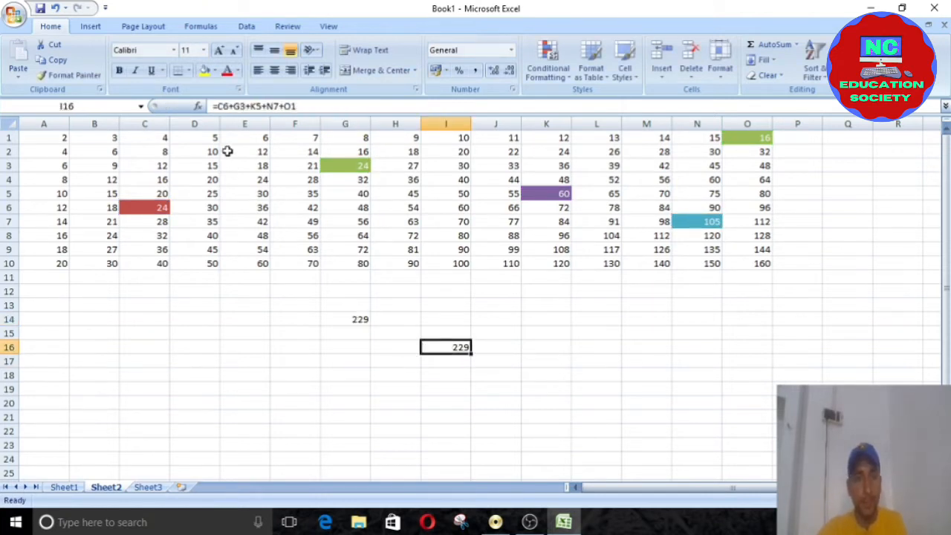
{"action": "left_click", "coordinate": [342, 315]}
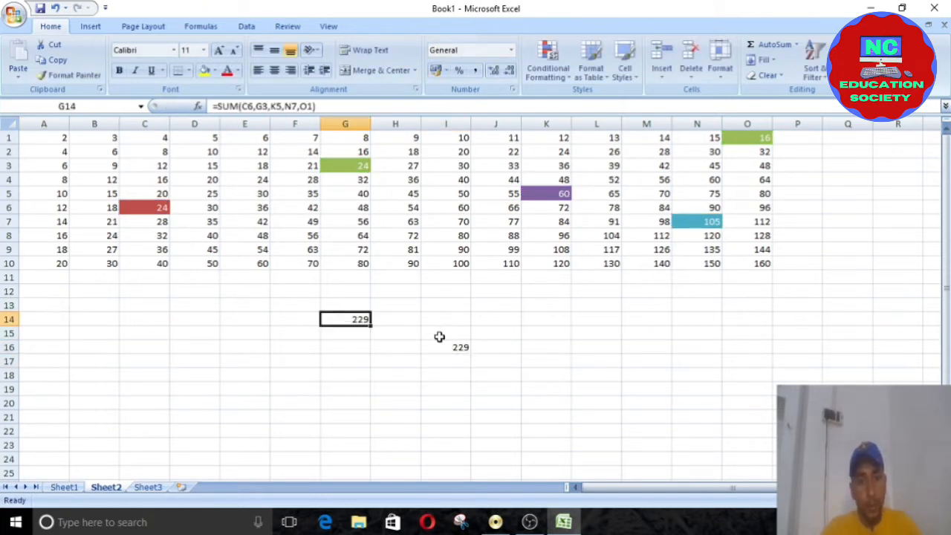
{"action": "left_click", "coordinate": [340, 318]}
{"action": "left_click", "coordinate": [437, 348]}
{"action": "left_click", "coordinate": [355, 320]}
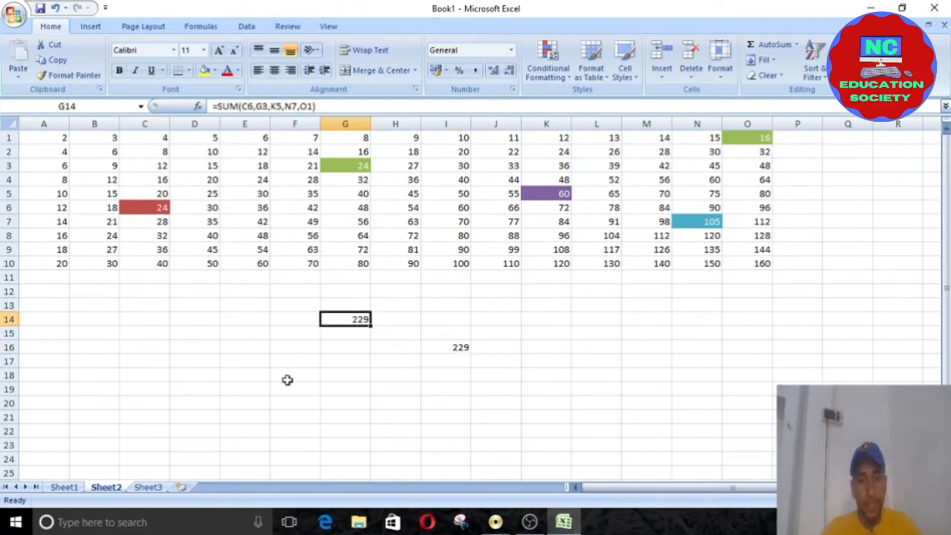
Step: Enter the formula =SUM(C6,G3,K5,N7,O1) in E16 to total the five coloured cells again
{"action": "left_click", "coordinate": [258, 350]}
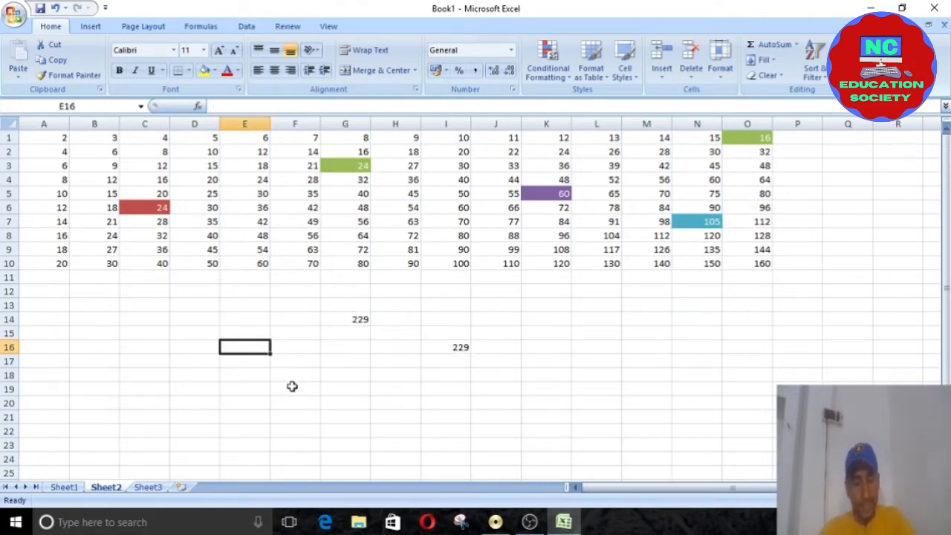
{"action": "type", "text": "="}
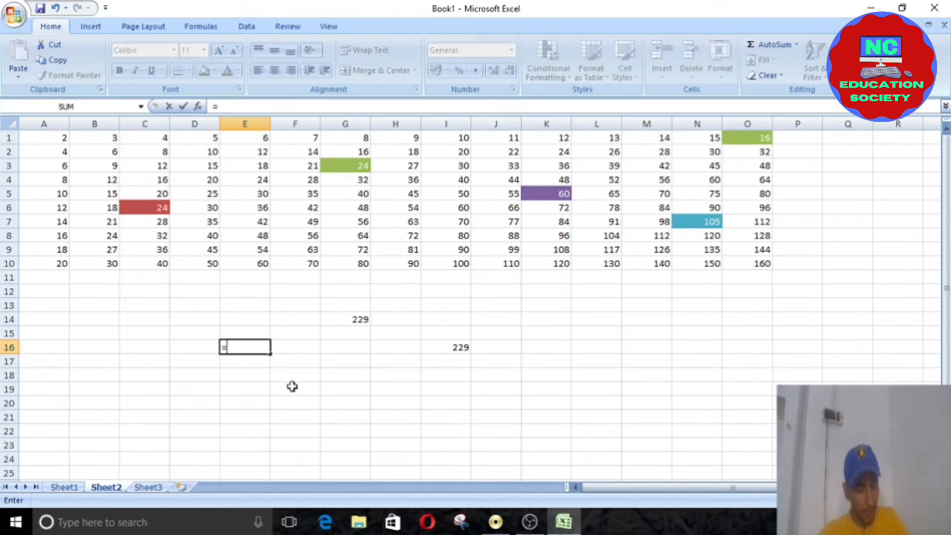
{"action": "type", "text": "sum"}
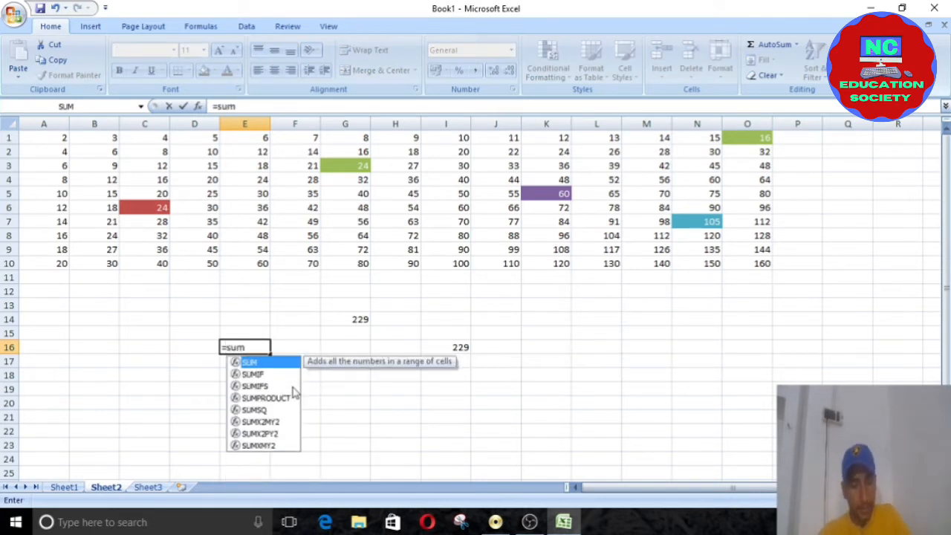
{"action": "type", "text": "("}
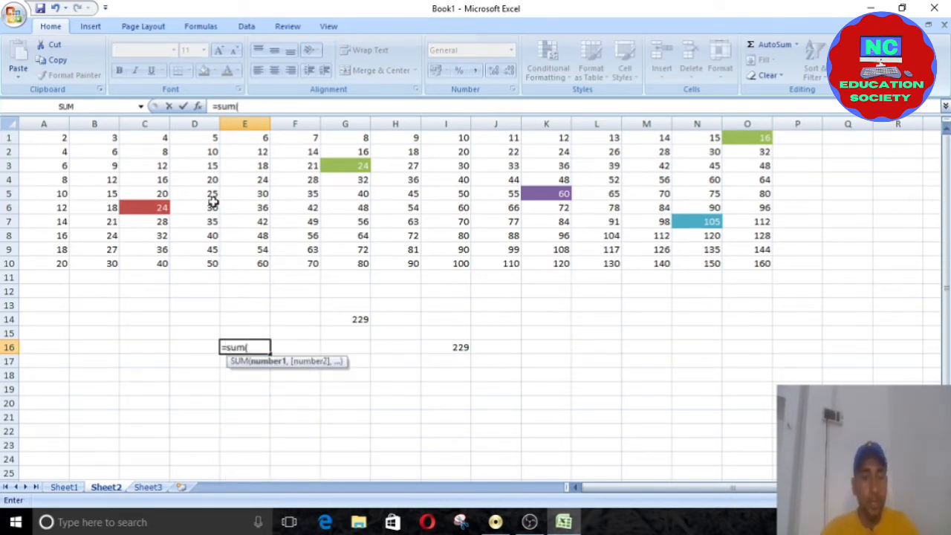
{"action": "left_click", "coordinate": [154, 206]}
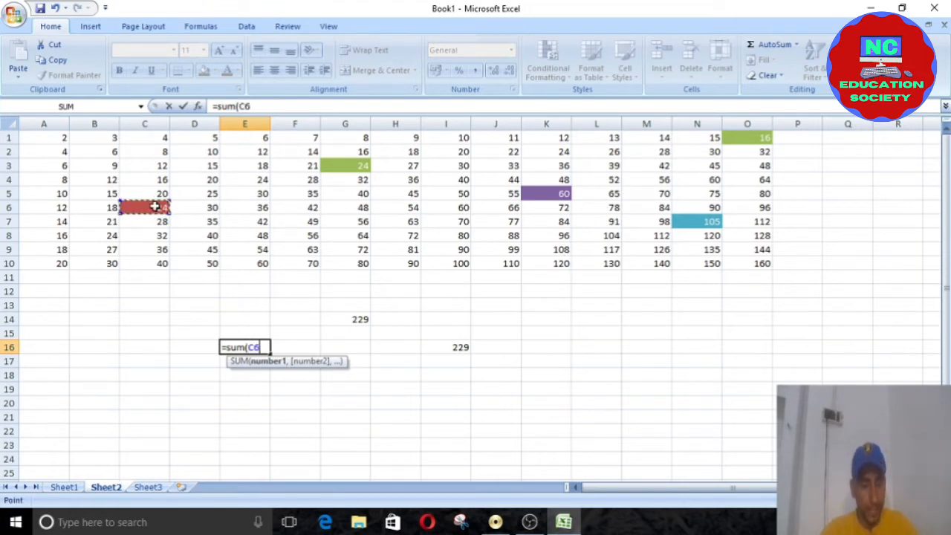
{"action": "type", "text": ","}
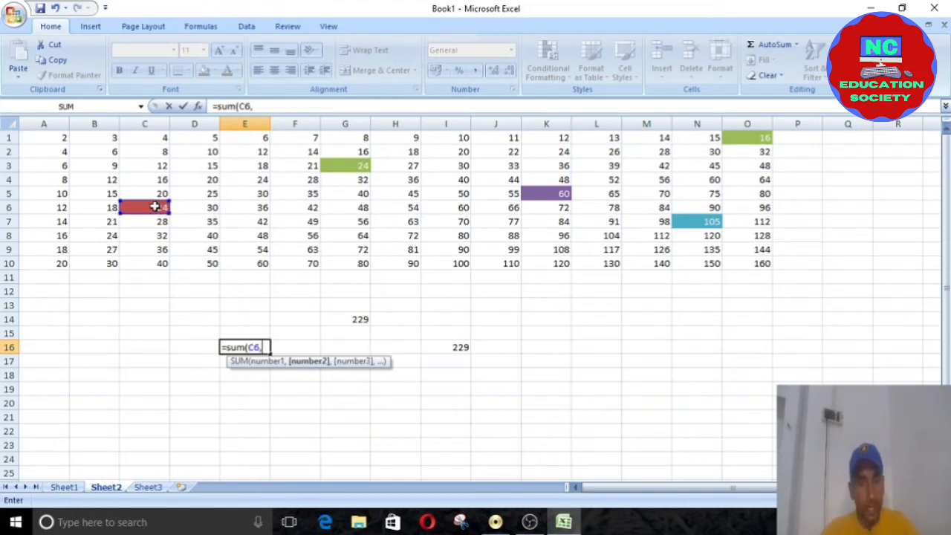
{"action": "left_click", "coordinate": [362, 173]}
{"action": "type", "text": ","}
{"action": "left_click", "coordinate": [537, 194]}
{"action": "type", "text": ","}
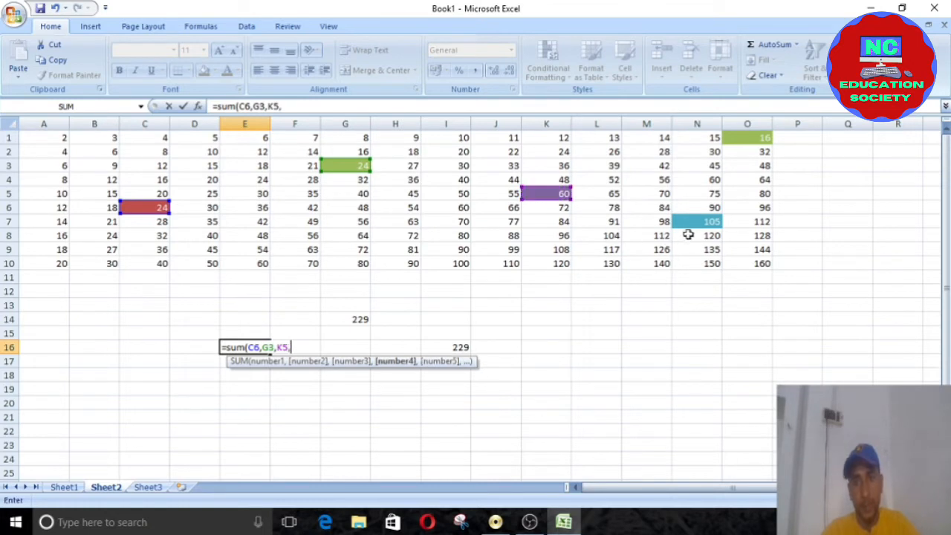
{"action": "left_click", "coordinate": [695, 222]}
{"action": "type", "text": ","}
{"action": "left_click", "coordinate": [755, 151]}
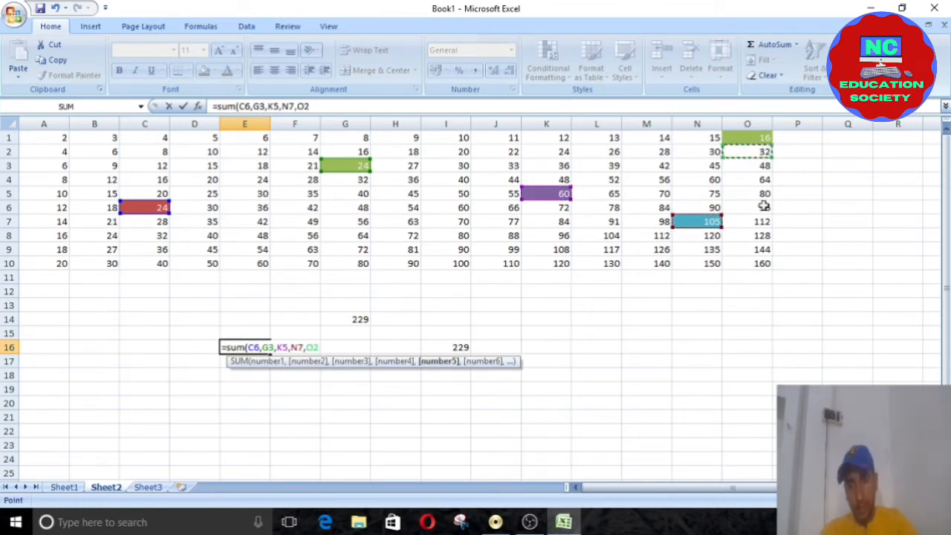
{"action": "left_click", "coordinate": [744, 138]}
{"action": "key", "text": "Return"}
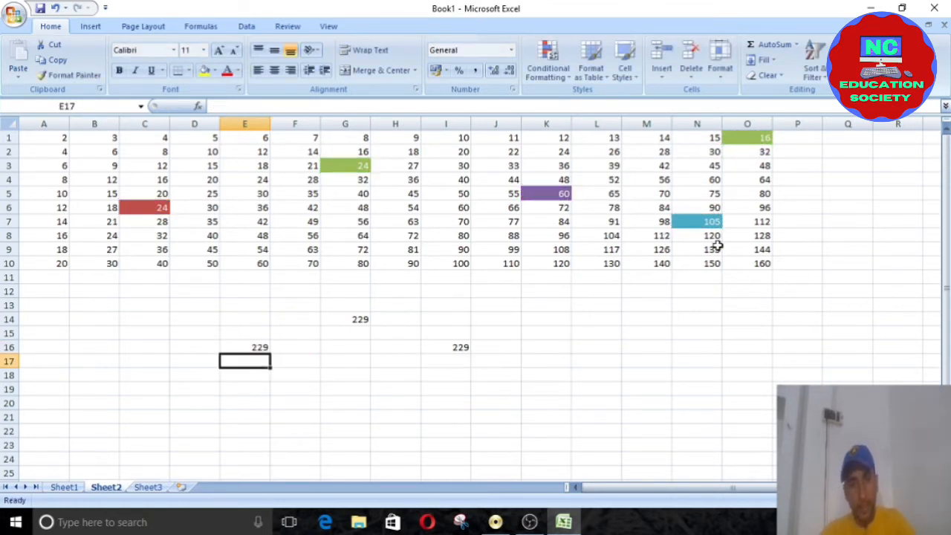
{"action": "left_click", "coordinate": [259, 345]}
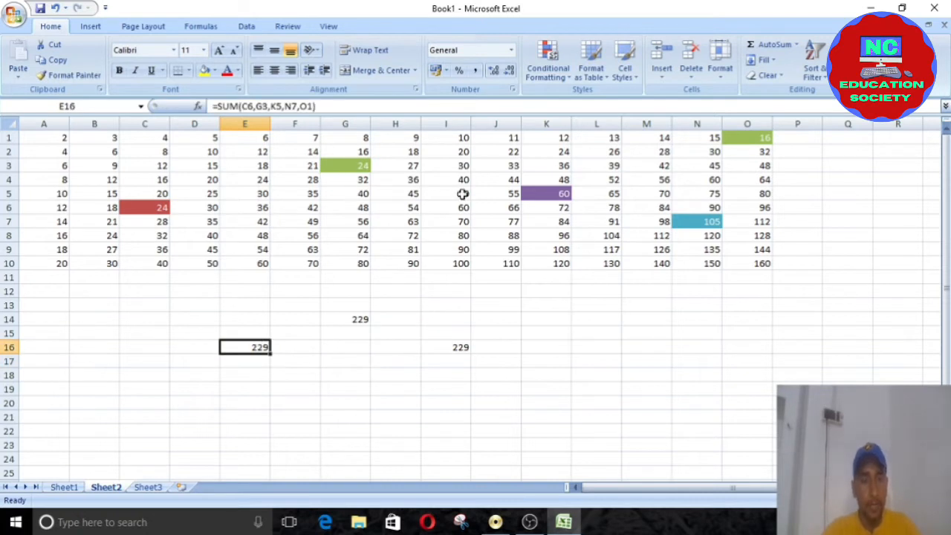
Step: Enter the formula =C6+G3+K5+N7+O1 in L14 to total the coloured cells with plus signs
{"action": "left_click", "coordinate": [573, 320]}
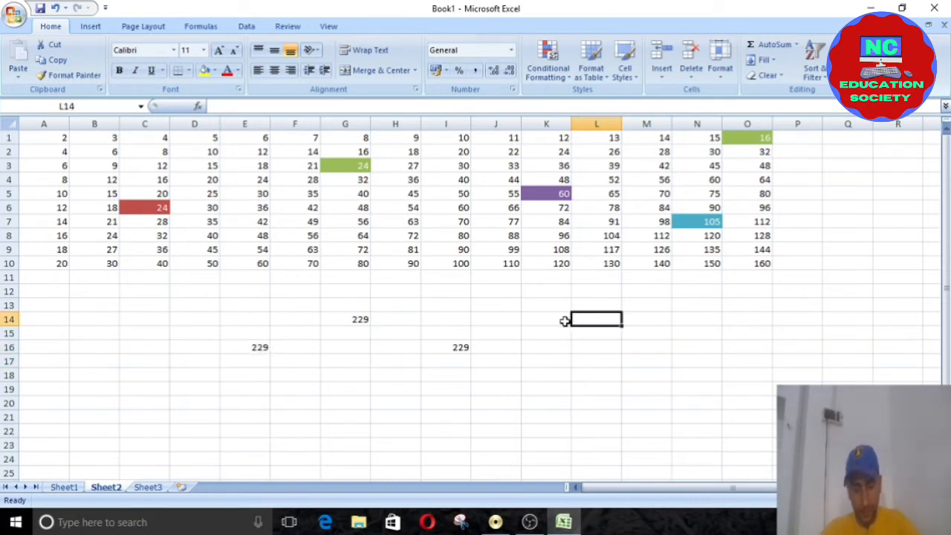
{"action": "type", "text": "="}
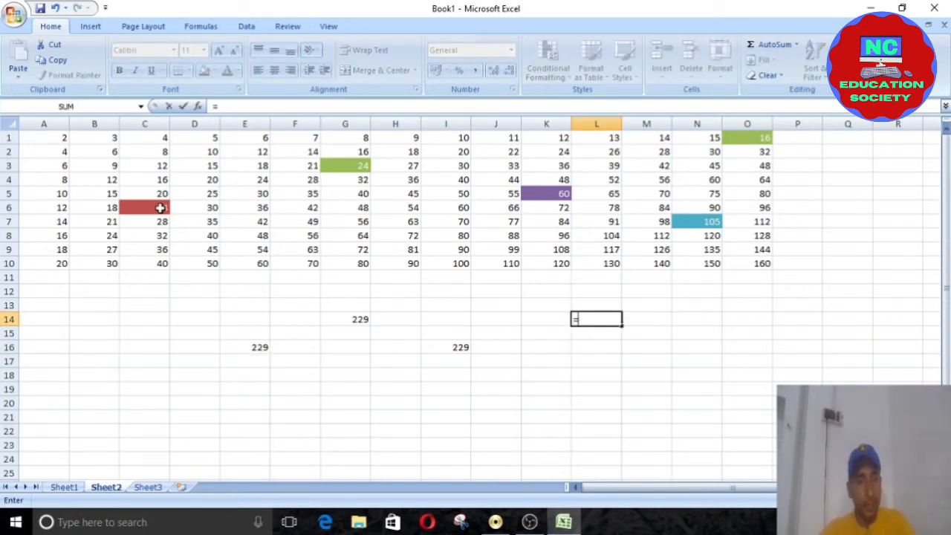
{"action": "left_click", "coordinate": [161, 209]}
{"action": "type", "text": "+"}
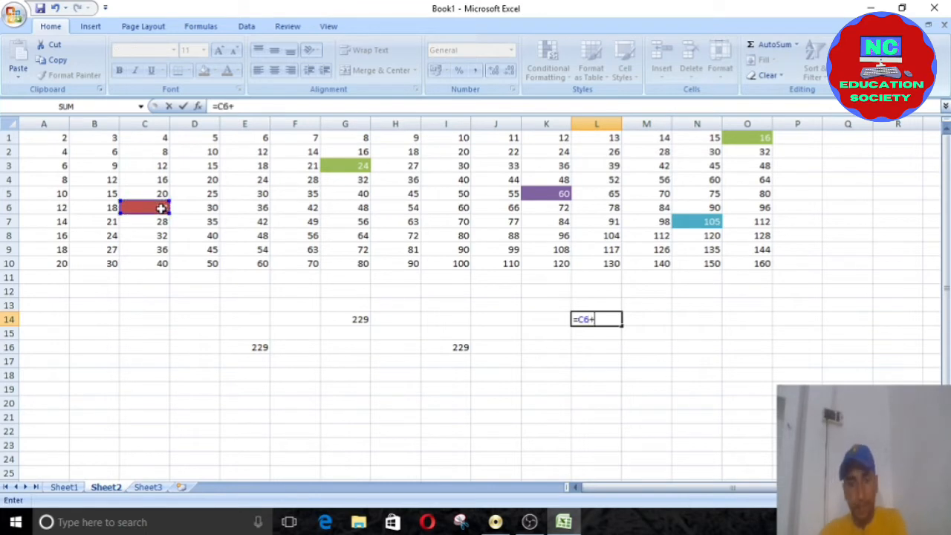
{"action": "left_click", "coordinate": [338, 169]}
{"action": "type", "text": "+"}
{"action": "left_click", "coordinate": [547, 194]}
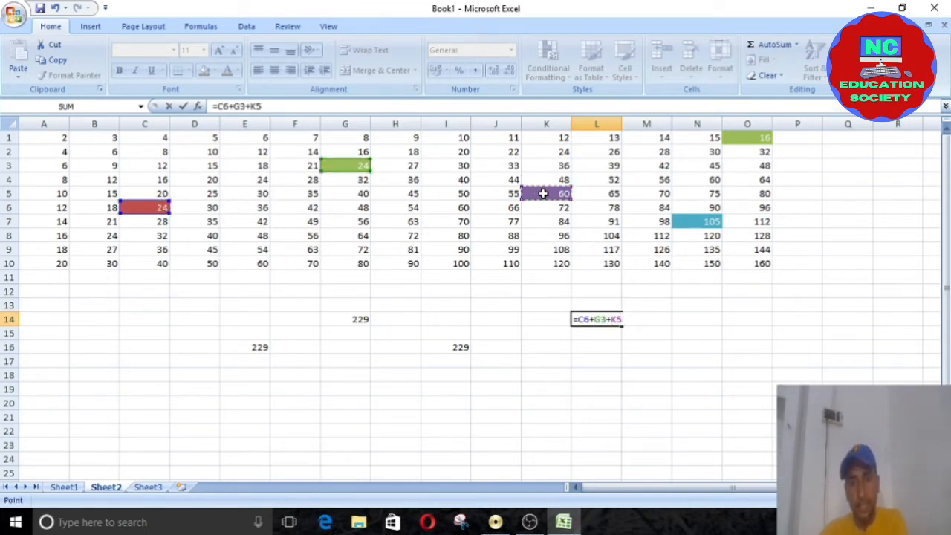
{"action": "type", "text": "+"}
{"action": "left_click", "coordinate": [697, 221]}
{"action": "type", "text": "+"}
{"action": "left_click", "coordinate": [747, 138]}
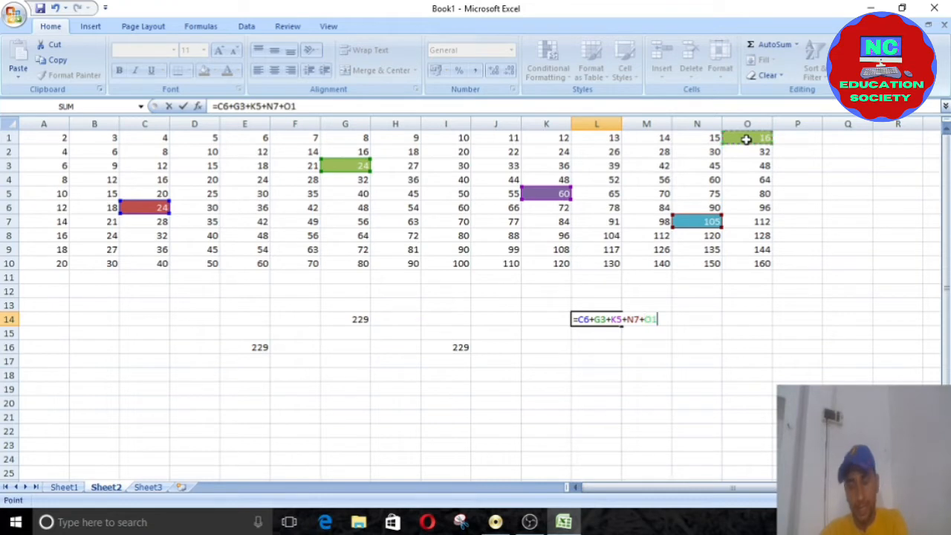
{"action": "key", "text": "Return"}
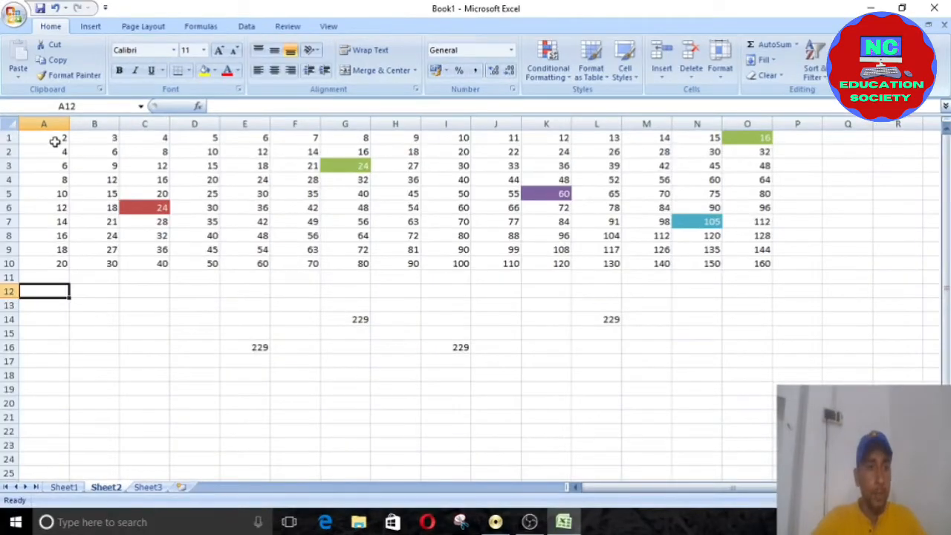
Step: Examine the values in A1:A10, the first row A1:O1 and the whole table A1:O10
{"action": "left_click_drag", "start_coordinate": [55, 142], "coordinate": [49, 263]}
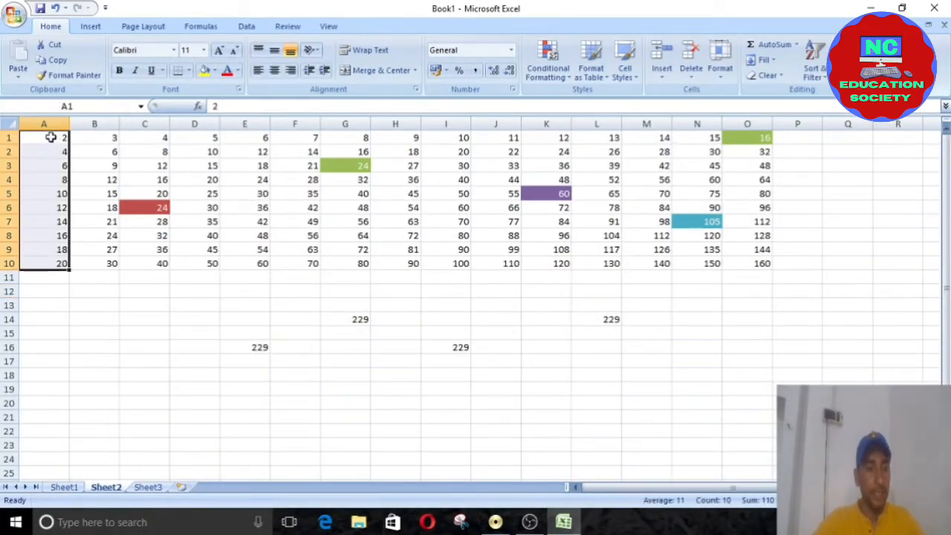
{"action": "left_click_drag", "start_coordinate": [50, 134], "coordinate": [740, 131]}
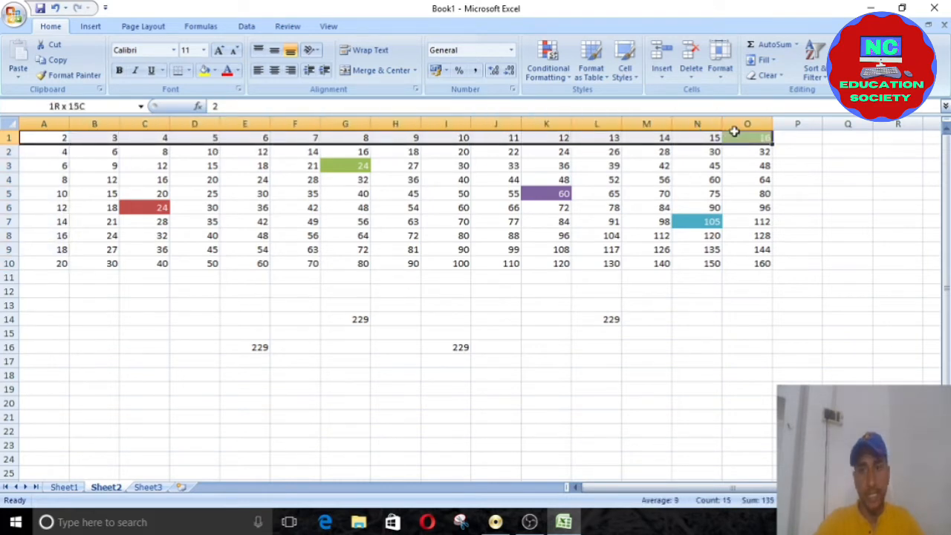
{"action": "left_click_drag", "start_coordinate": [51, 136], "coordinate": [752, 262]}
{"action": "left_click", "coordinate": [49, 306]}
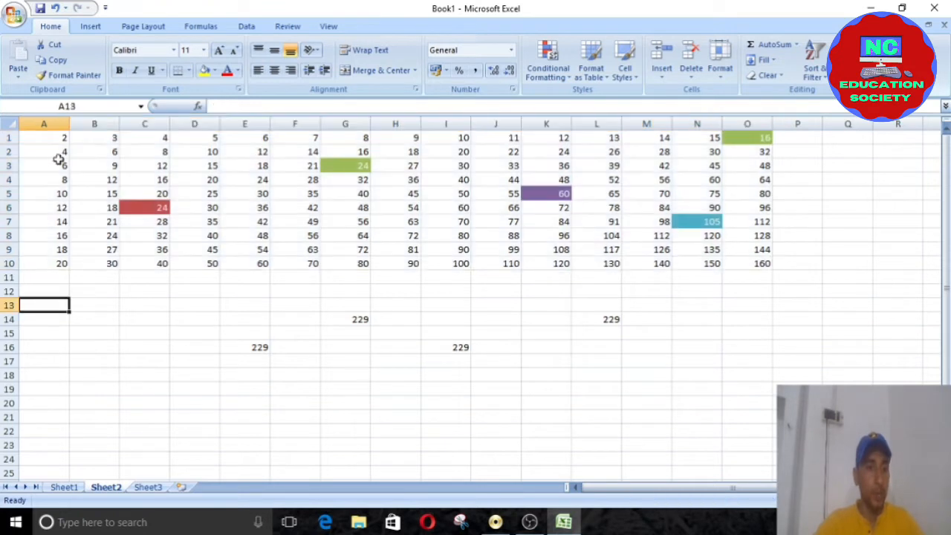
{"action": "left_click_drag", "start_coordinate": [57, 133], "coordinate": [36, 264]}
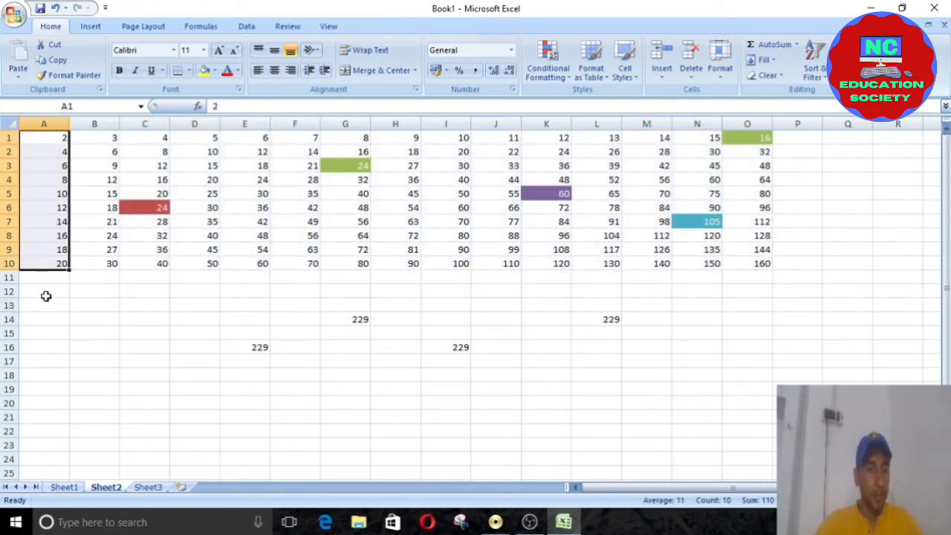
Step: Enter =SUM(A1:A10) in A12 and fill the formula across to O12 to total every column of the table
{"action": "left_click", "coordinate": [46, 293]}
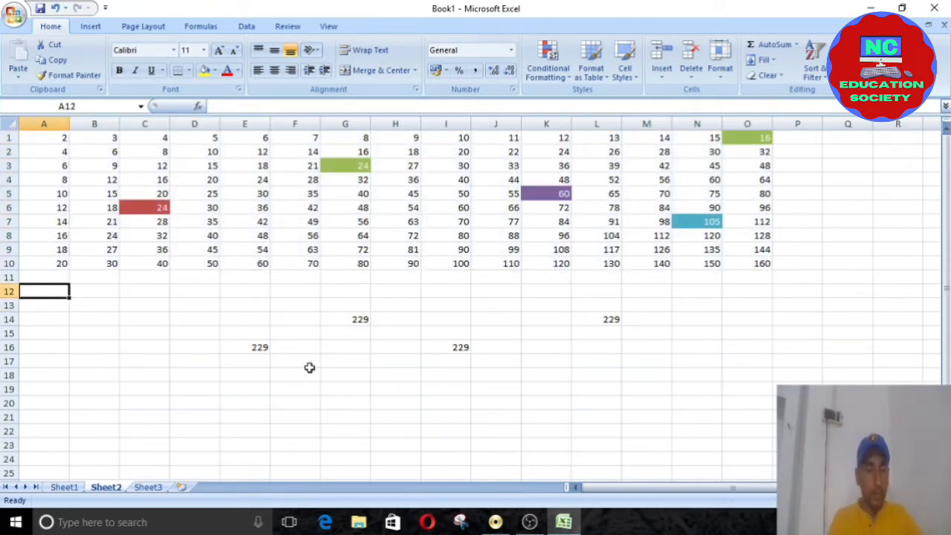
{"action": "type", "text": "="}
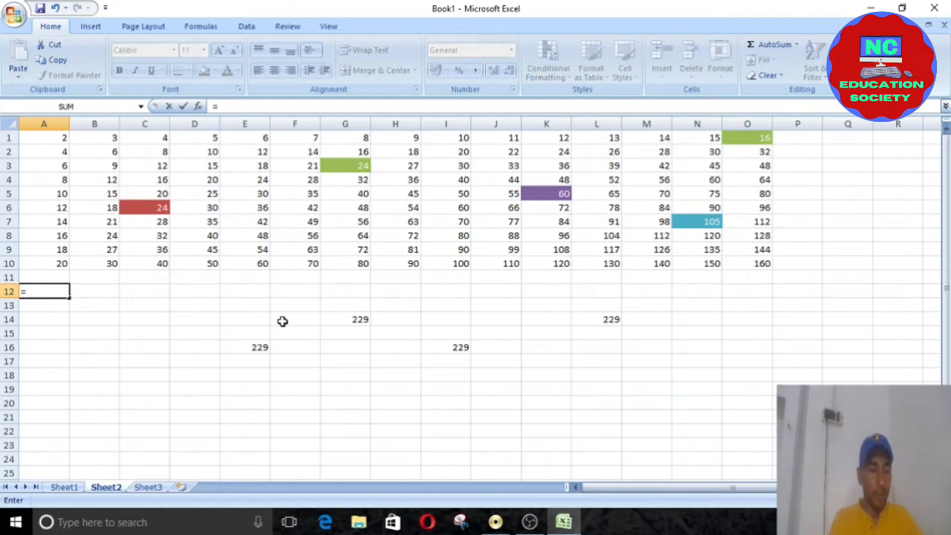
{"action": "type", "text": "sum"}
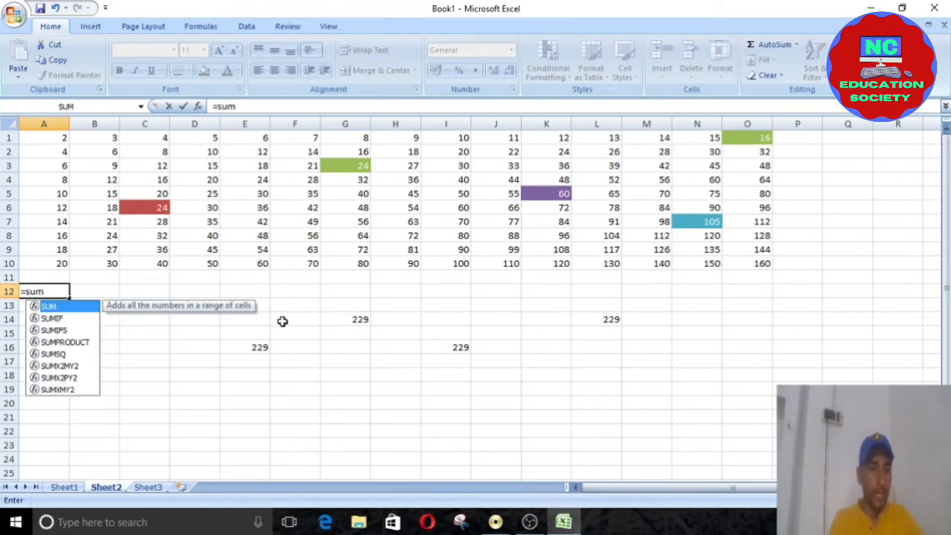
{"action": "type", "text": "("}
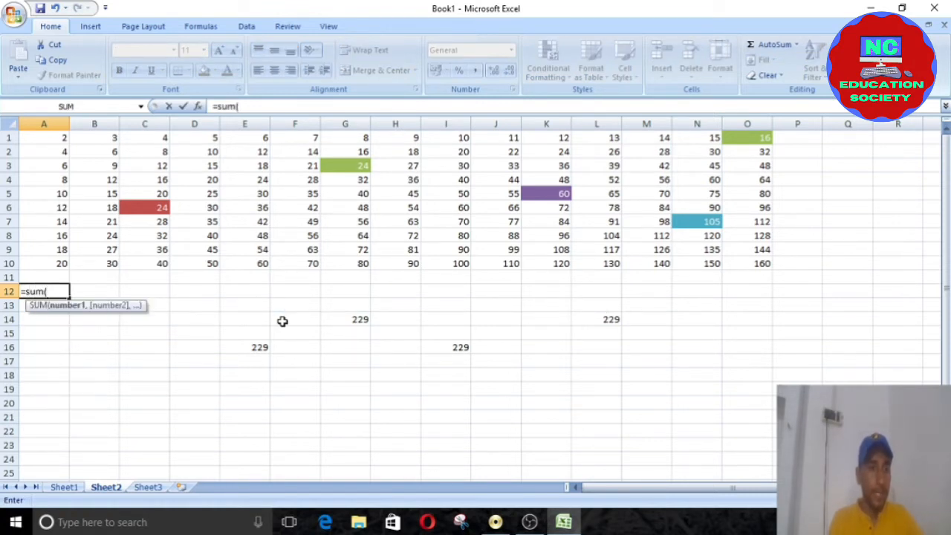
{"action": "type", "text": "a1"}
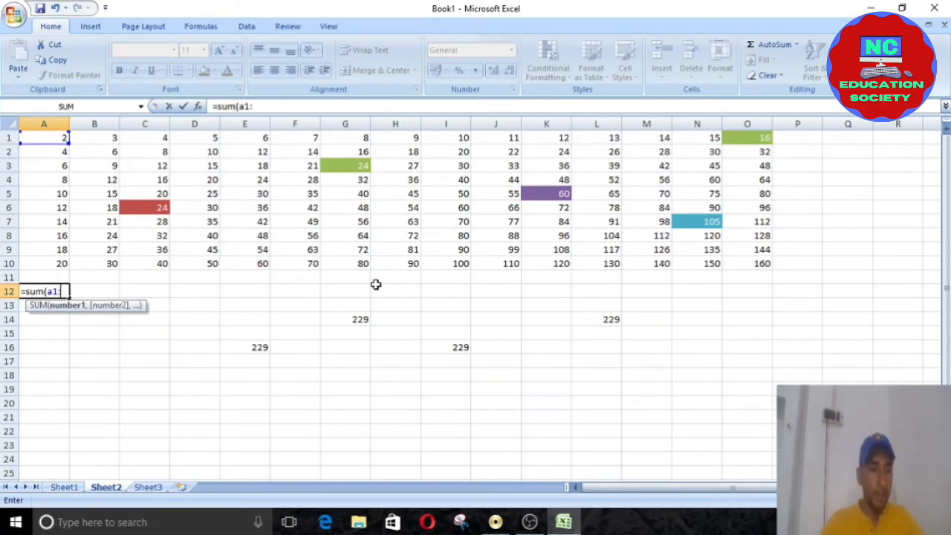
{"action": "type", "text": ":"}
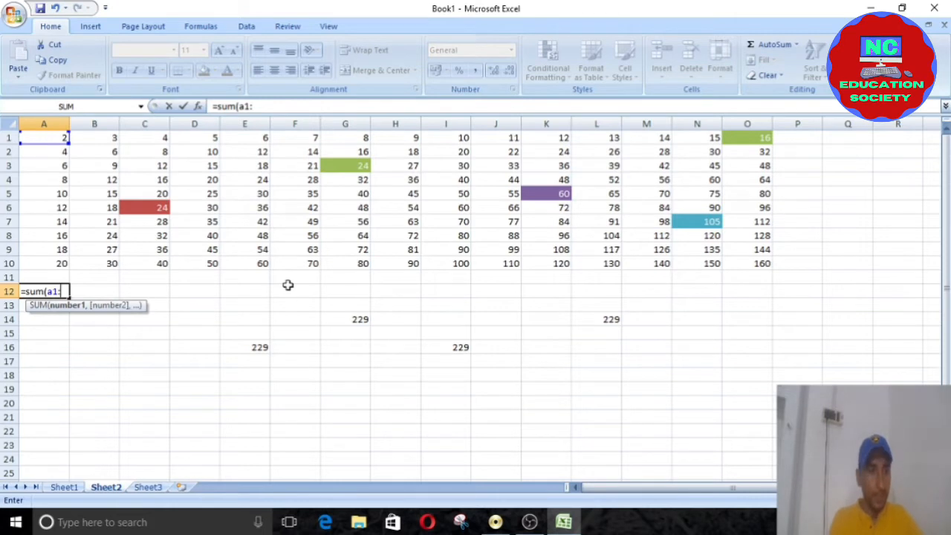
{"action": "type", "text": "a10"}
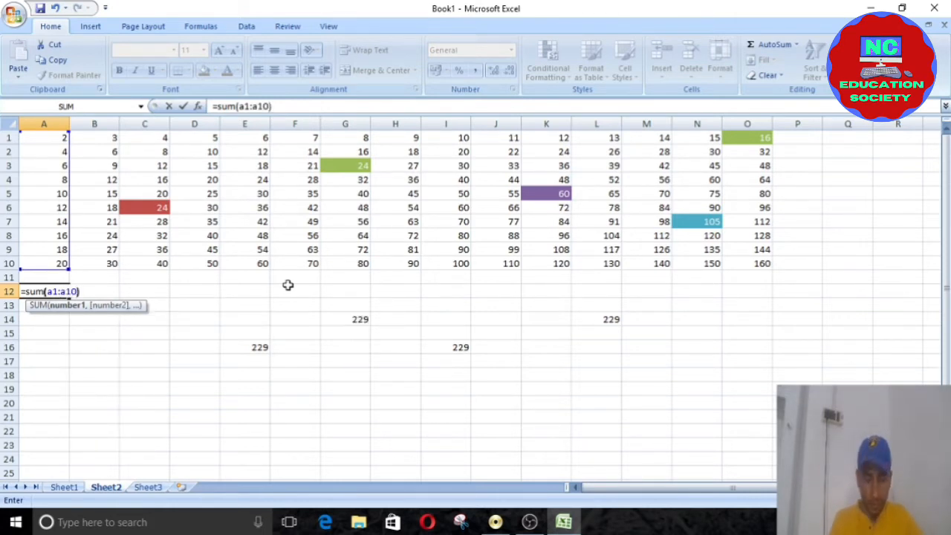
{"action": "key", "text": "Return"}
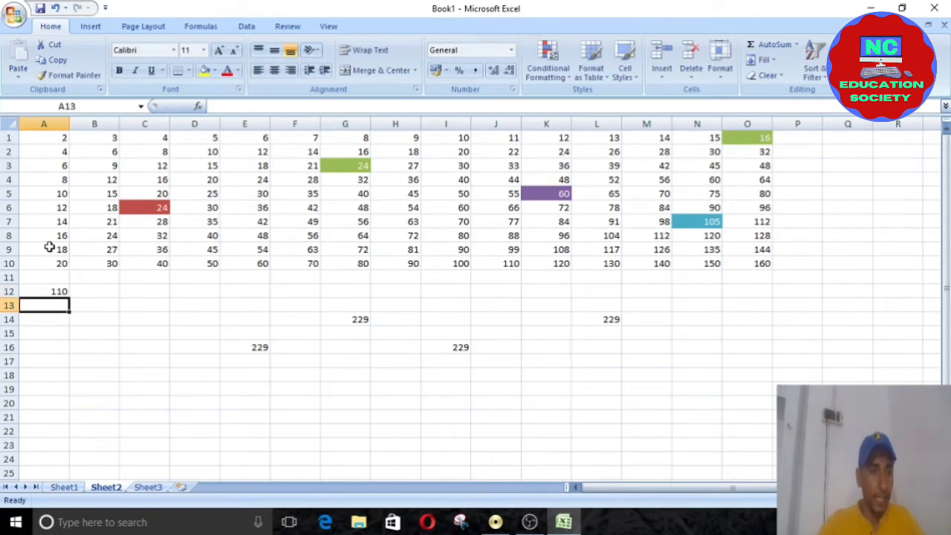
{"action": "left_click", "coordinate": [53, 291]}
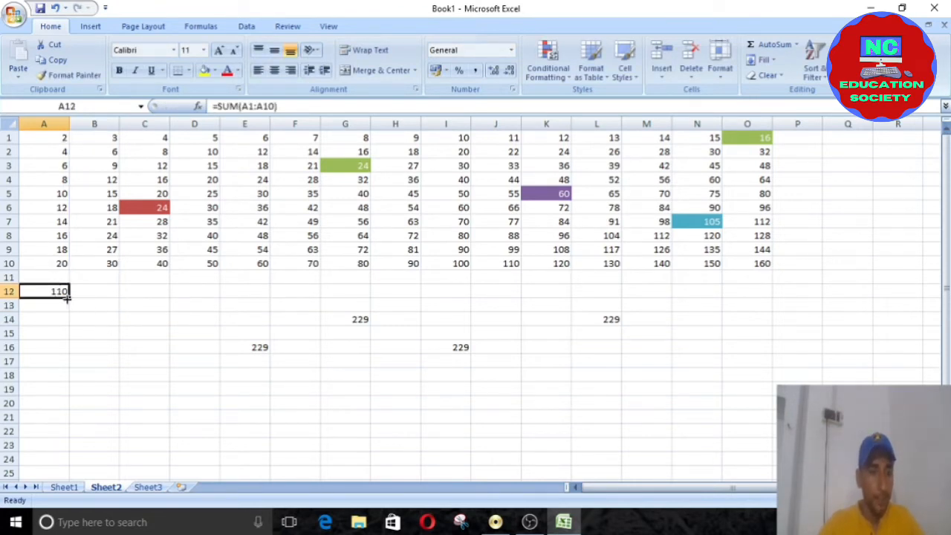
{"action": "left_click_drag", "start_coordinate": [71, 296], "coordinate": [762, 354]}
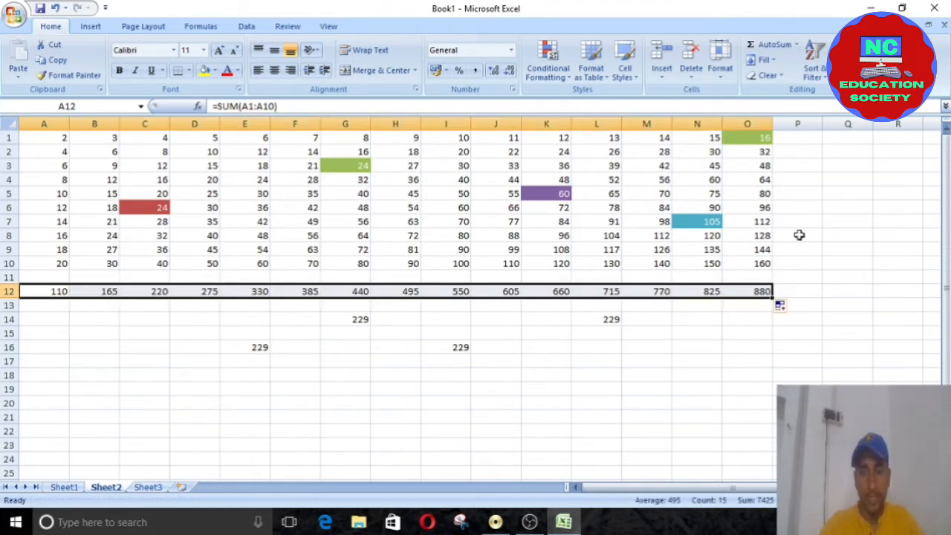
Step: Enter =SUM(A1:O1) in Q1 and fill the formula down to Q12 to total the rows
{"action": "left_click", "coordinate": [826, 139]}
{"action": "type", "text": "="}
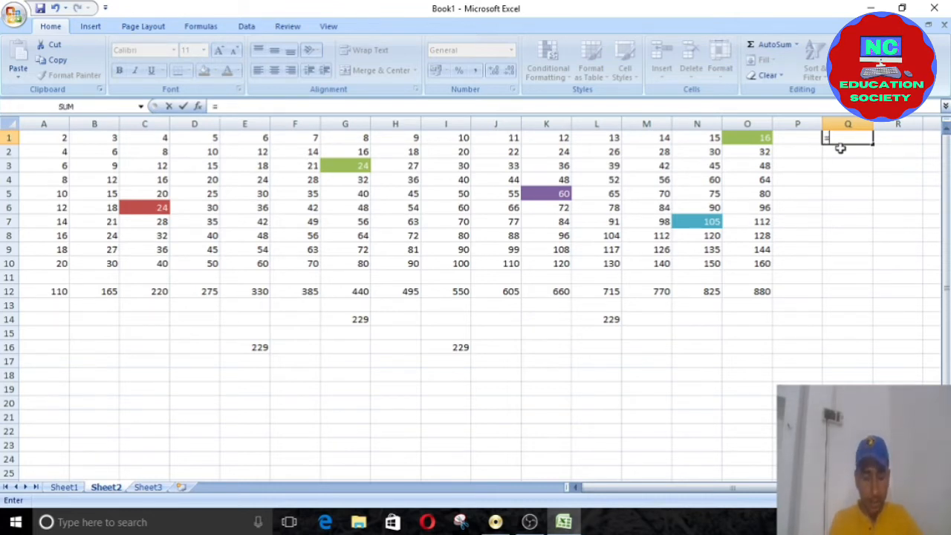
{"action": "type", "text": "sum("}
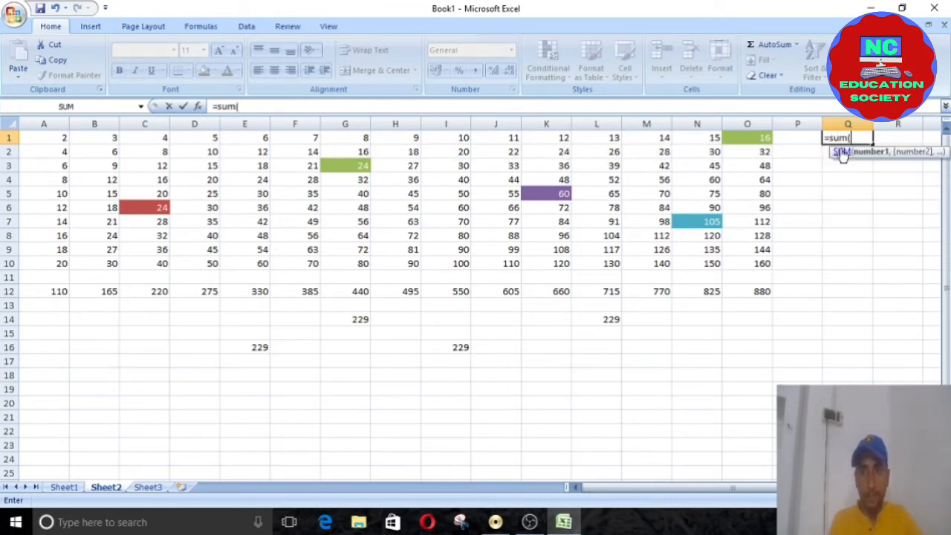
{"action": "type", "text": "a1"}
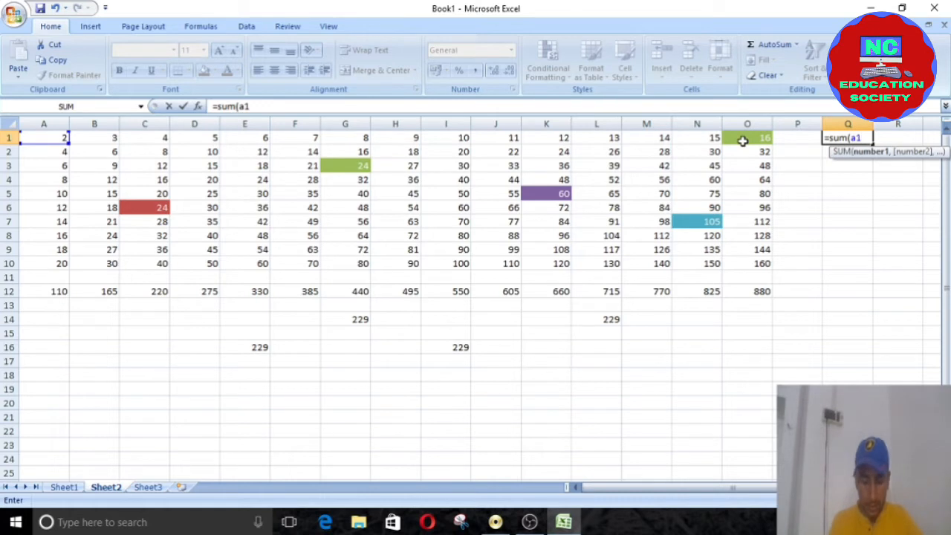
{"action": "type", "text": ":"}
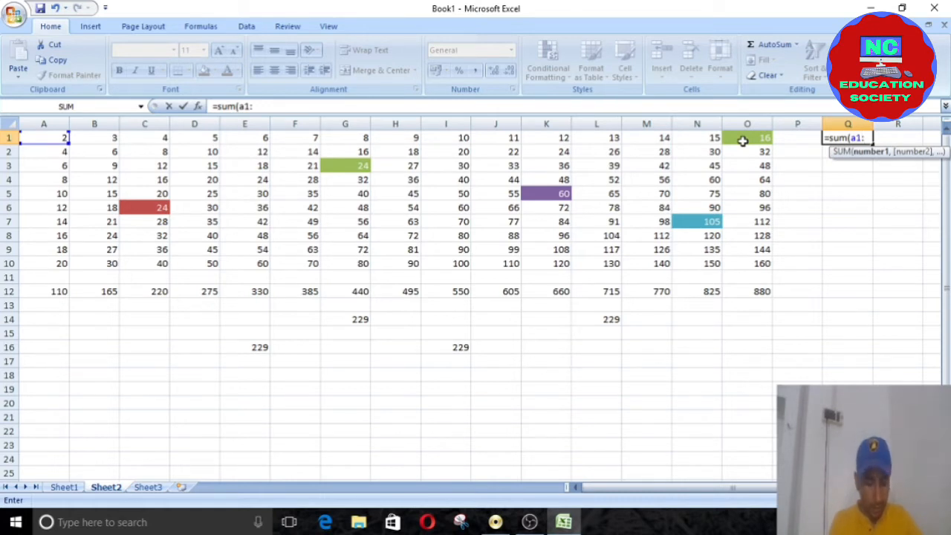
{"action": "type", "text": "o1)"}
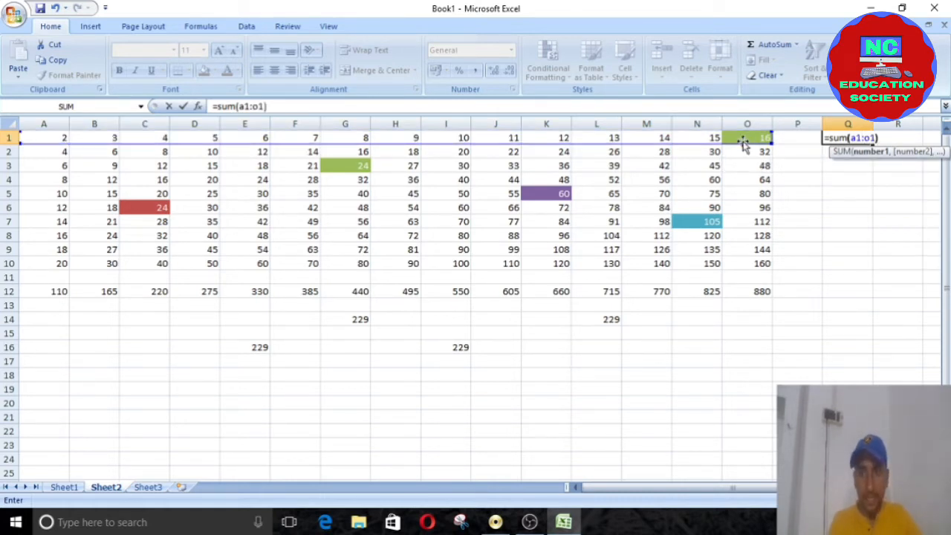
{"action": "key", "text": "Return"}
{"action": "left_click", "coordinate": [860, 138]}
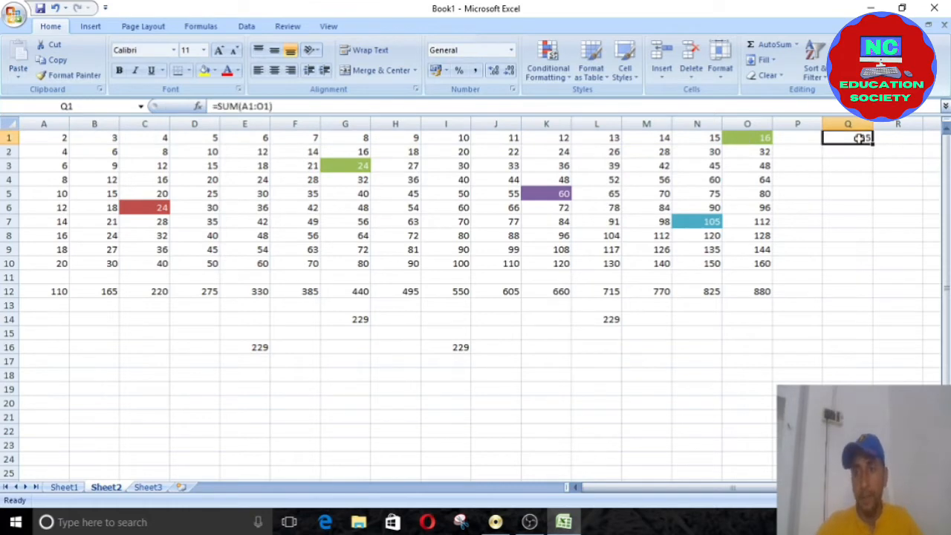
{"action": "left_click_drag", "start_coordinate": [874, 147], "coordinate": [849, 294]}
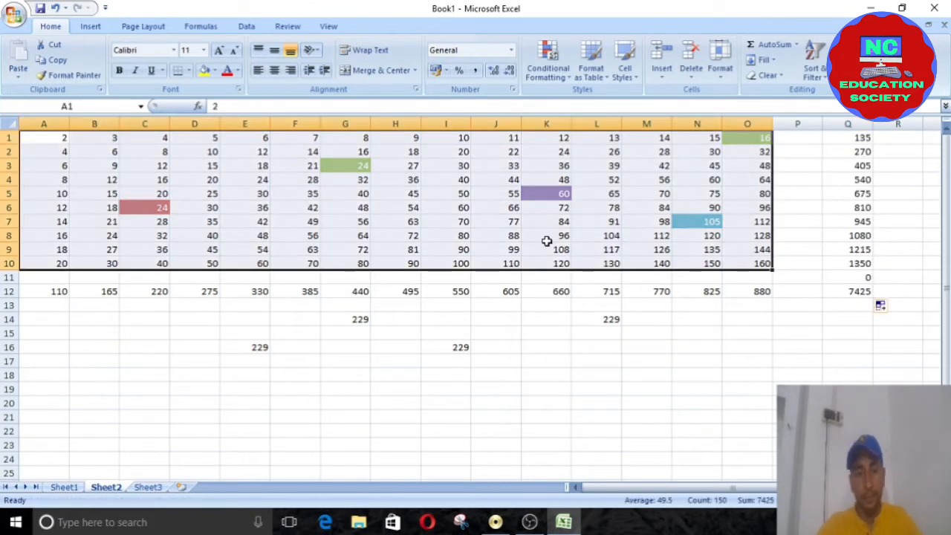
Step: Enter the formula =SUM(A1:O10) in K19 to total the whole multiplication table
{"action": "left_click", "coordinate": [543, 388]}
{"action": "type", "text": "="}
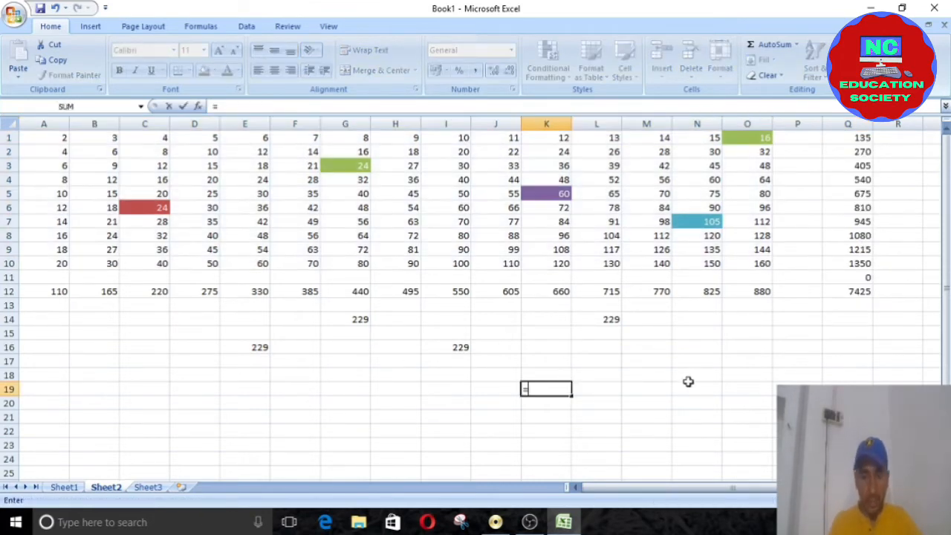
{"action": "type", "text": "sum("}
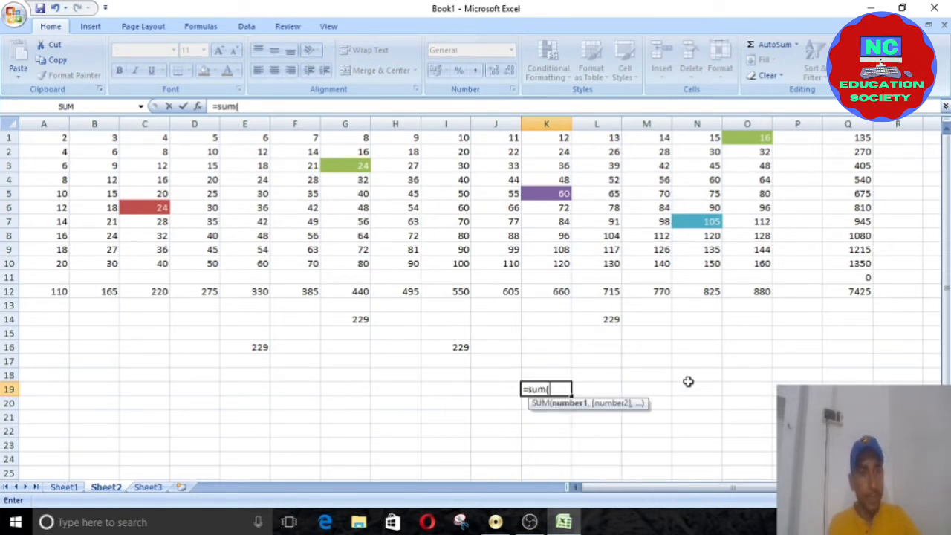
{"action": "type", "text": "a1"}
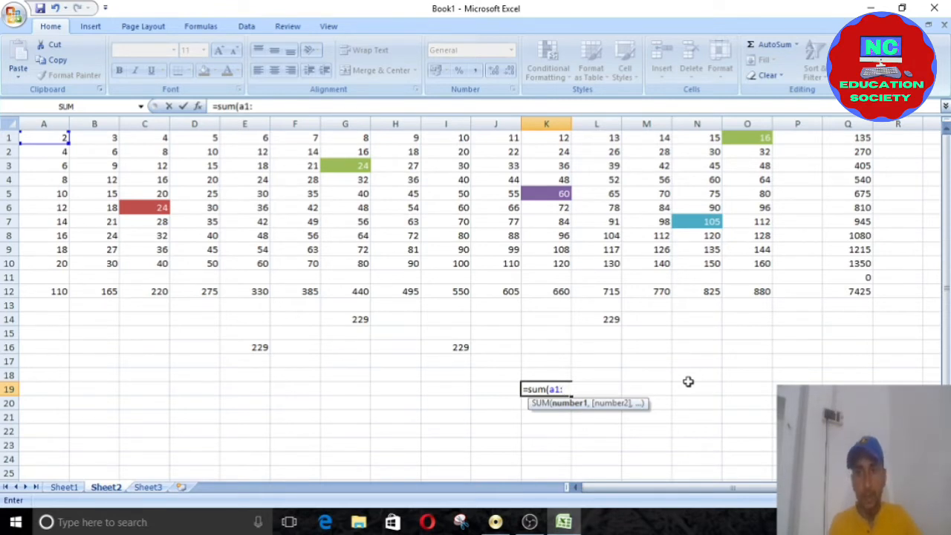
{"action": "type", "text": ":"}
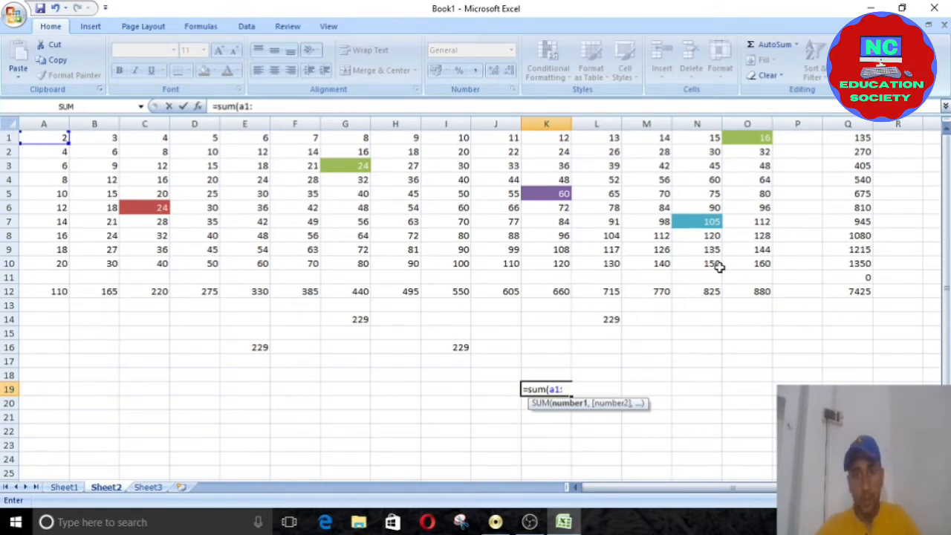
{"action": "type", "text": "o10"}
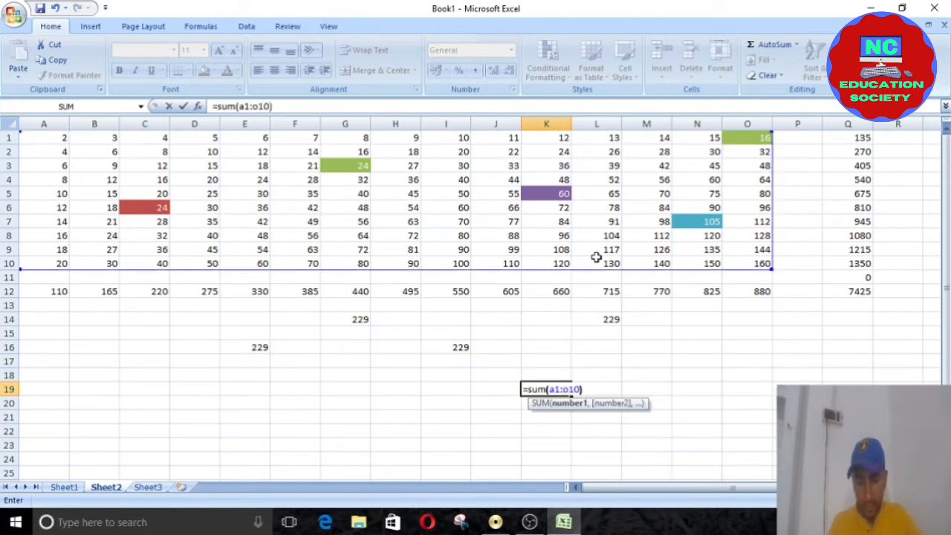
{"action": "key", "text": "Return"}
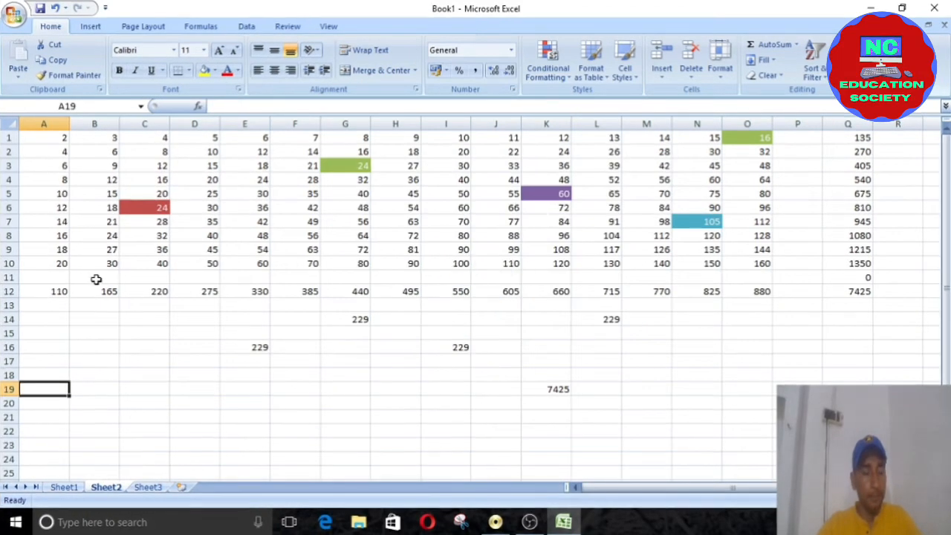
Step: Enter a SUM of the range A1:A10 in A19 and fill it across to O19 to total each column
{"action": "type", "text": "="}
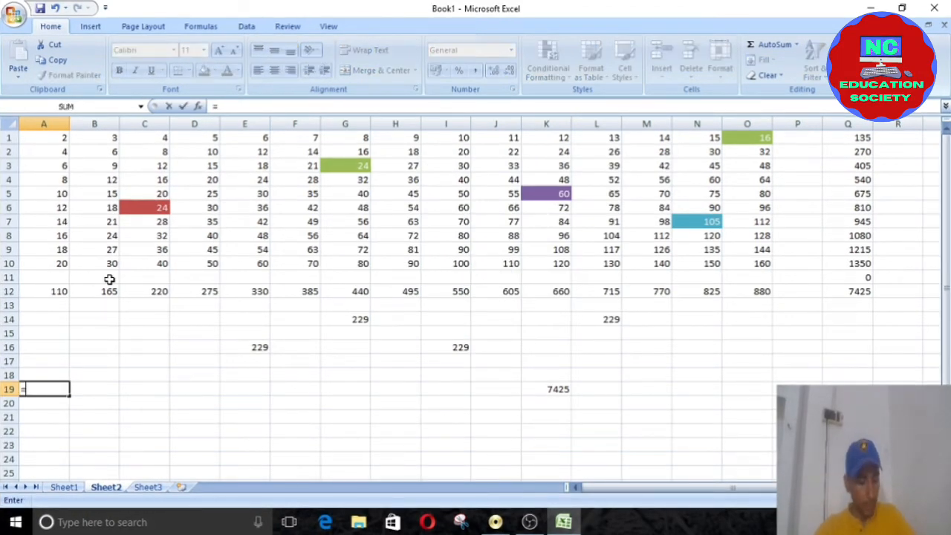
{"action": "type", "text": "sum"}
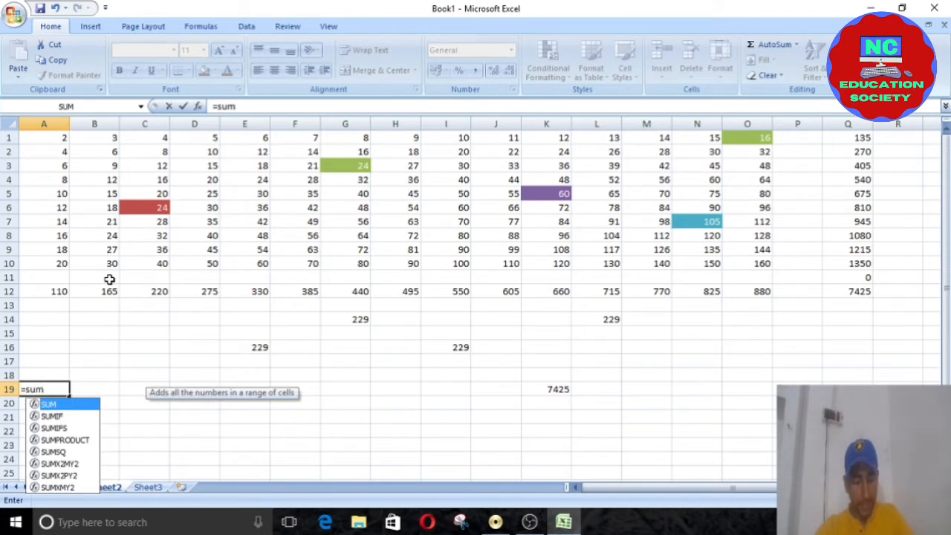
{"action": "type", "text": "("}
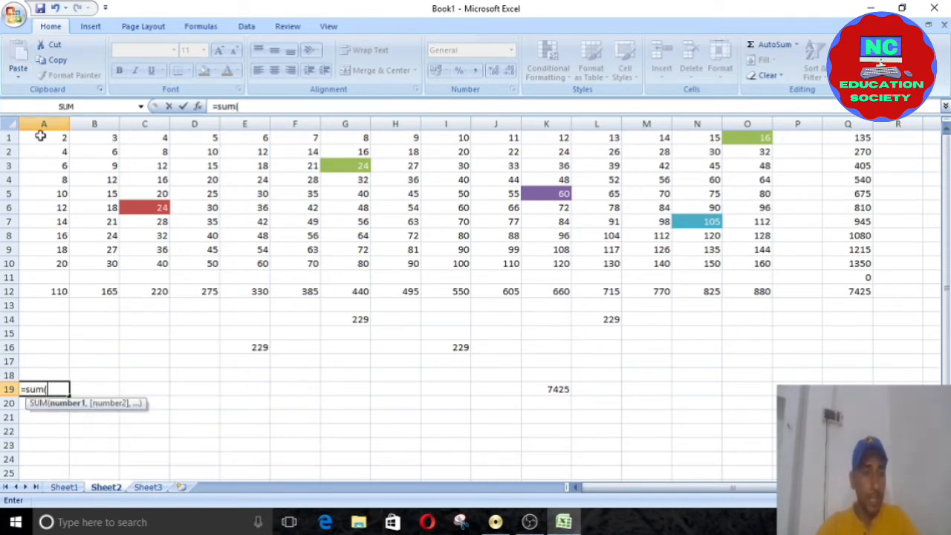
{"action": "left_click_drag", "start_coordinate": [37, 136], "coordinate": [40, 265]}
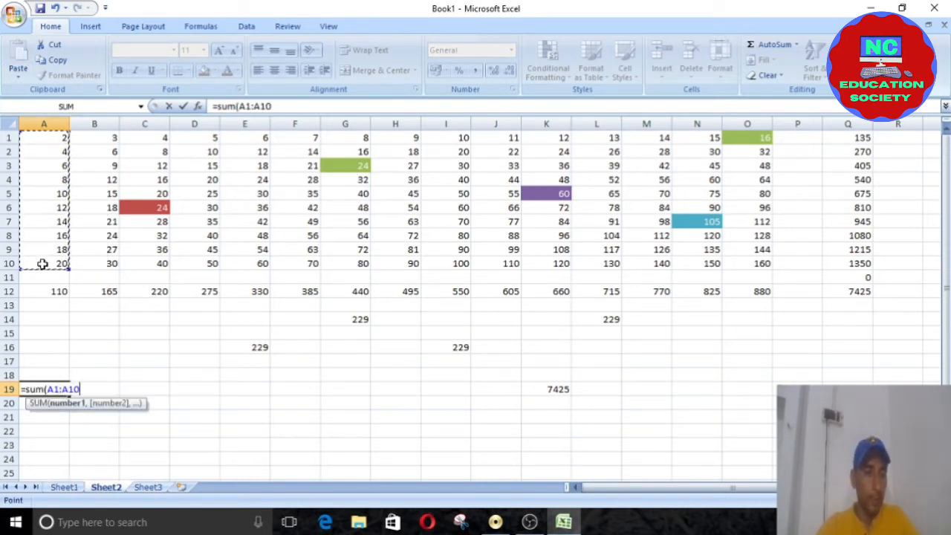
{"action": "key", "text": "Return"}
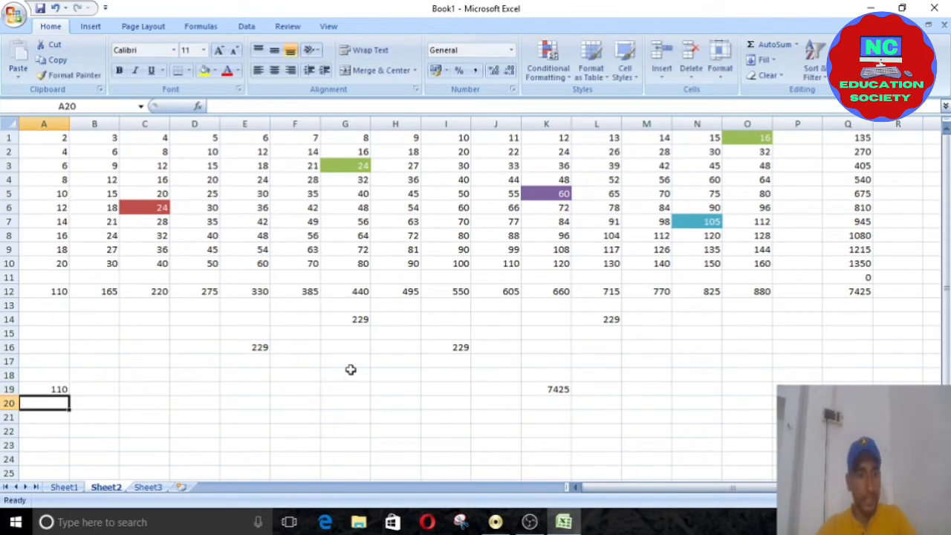
{"action": "left_click", "coordinate": [58, 389]}
{"action": "left_click_drag", "start_coordinate": [71, 399], "coordinate": [775, 406]}
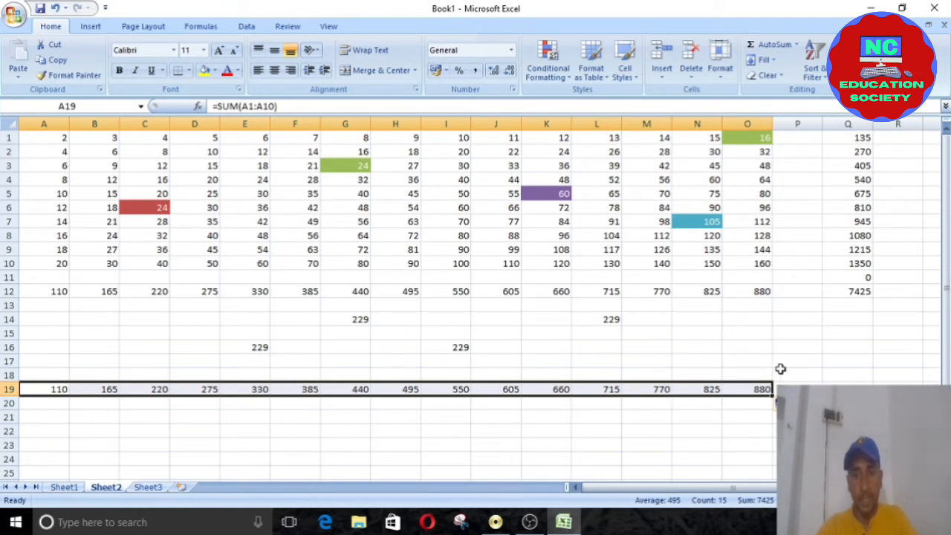
Step: Enter =SUM(A1:O1) in P1 and fill the formula down to P13 to total the rows
{"action": "left_click", "coordinate": [809, 138]}
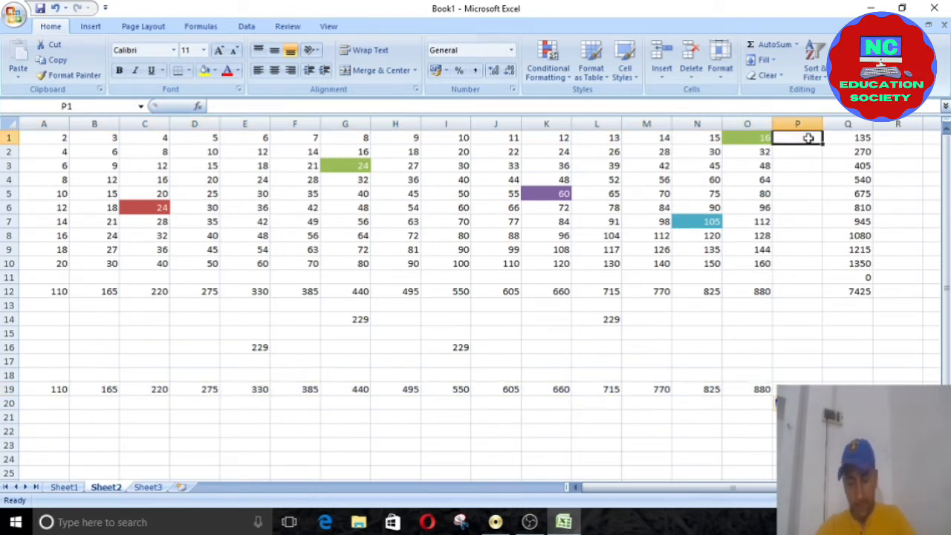
{"action": "type", "text": "=sum"}
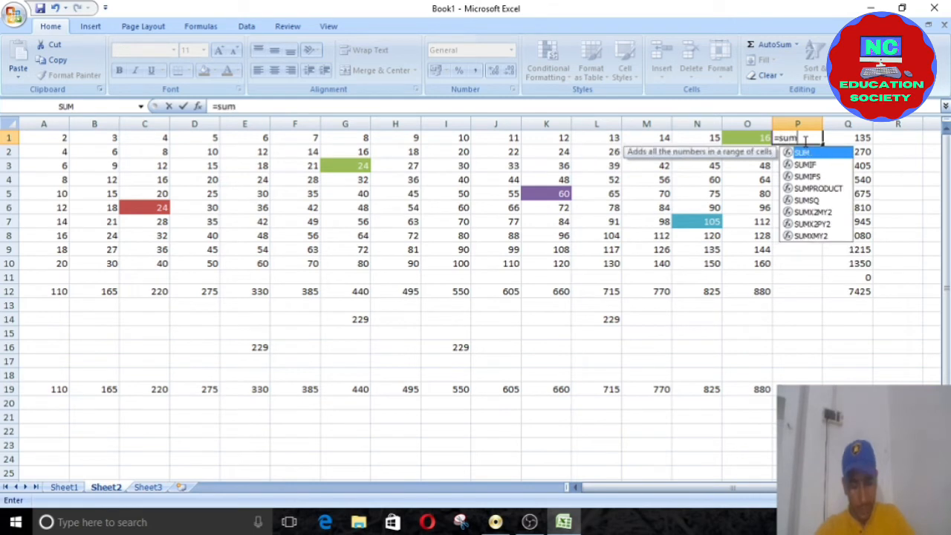
{"action": "type", "text": "("}
{"action": "left_click_drag", "start_coordinate": [32, 137], "coordinate": [735, 139]}
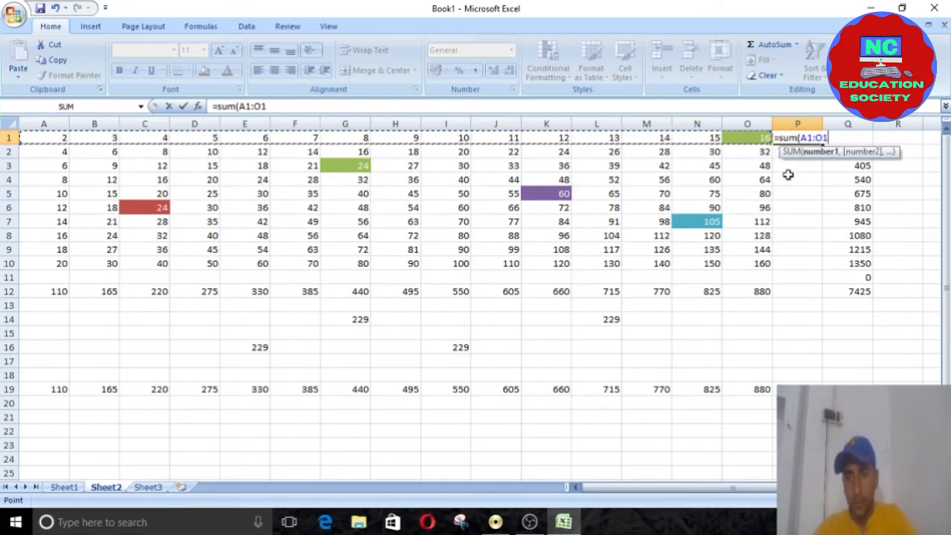
{"action": "type", "text": ")"}
{"action": "key", "text": "Return"}
{"action": "left_click", "coordinate": [813, 138]}
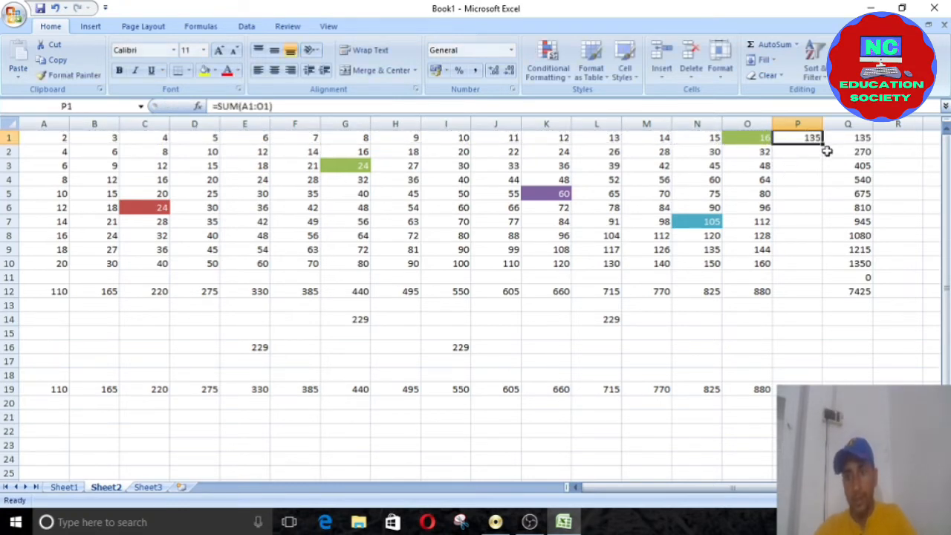
{"action": "left_click_drag", "start_coordinate": [825, 147], "coordinate": [817, 307]}
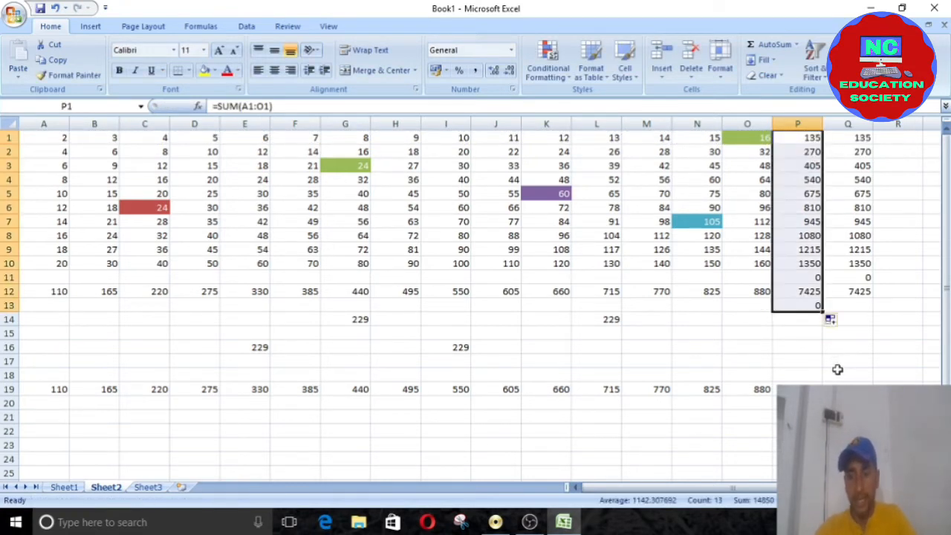
Step: Enter a SUM of the range A1:P10 in M23
{"action": "left_click", "coordinate": [666, 441]}
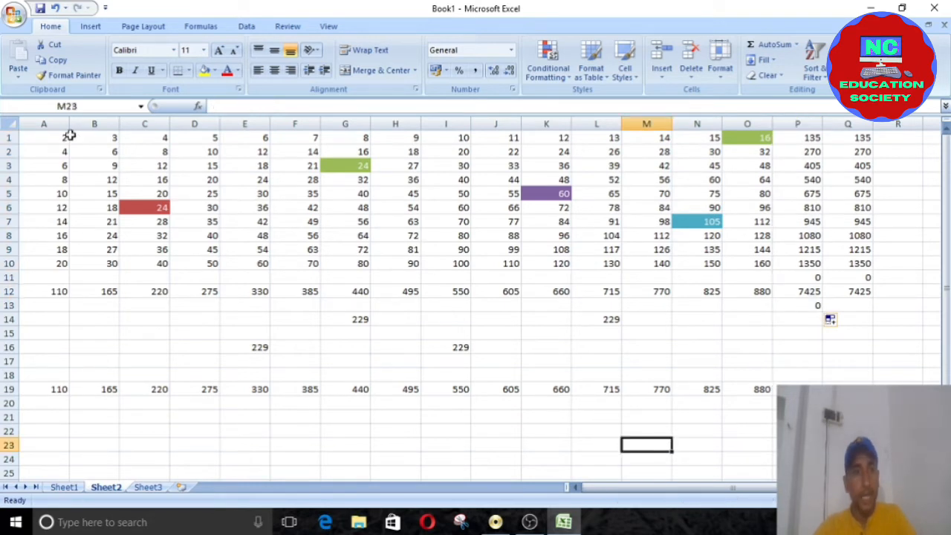
{"action": "type", "text": "="}
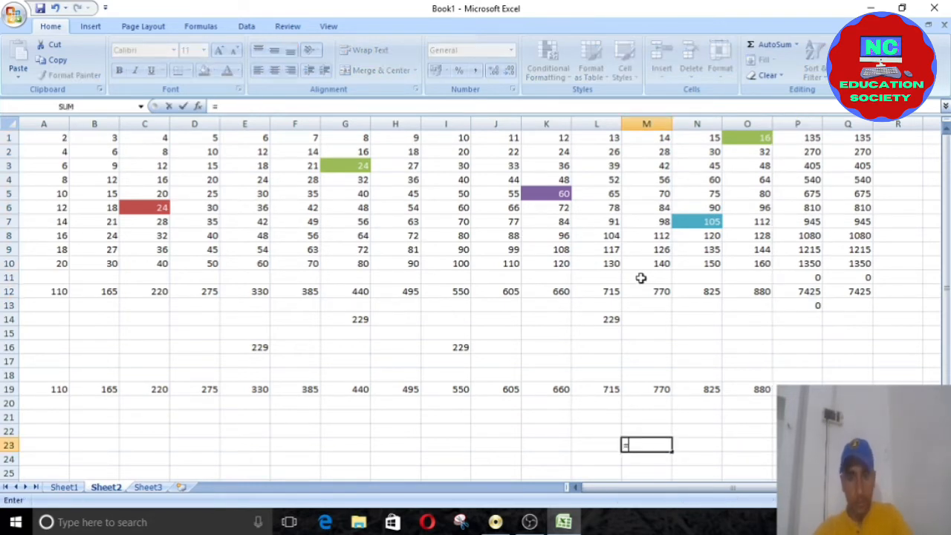
{"action": "type", "text": "sum("}
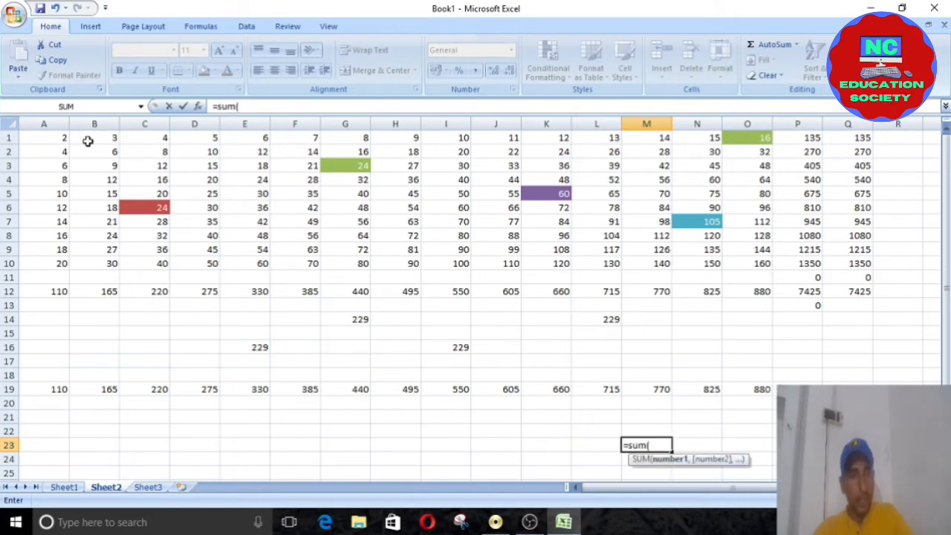
{"action": "left_click_drag", "start_coordinate": [60, 139], "coordinate": [813, 255]}
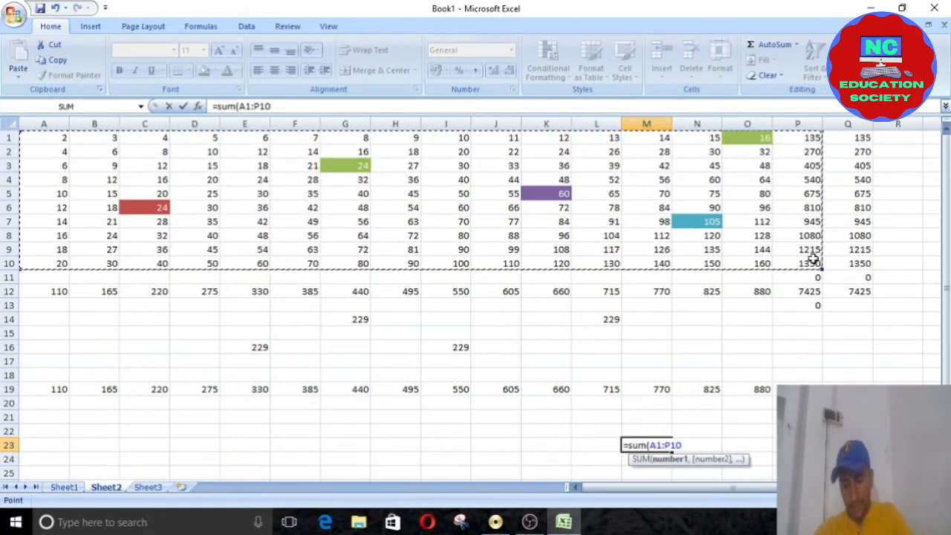
{"action": "key", "text": "Return"}
{"action": "left_click", "coordinate": [656, 446]}
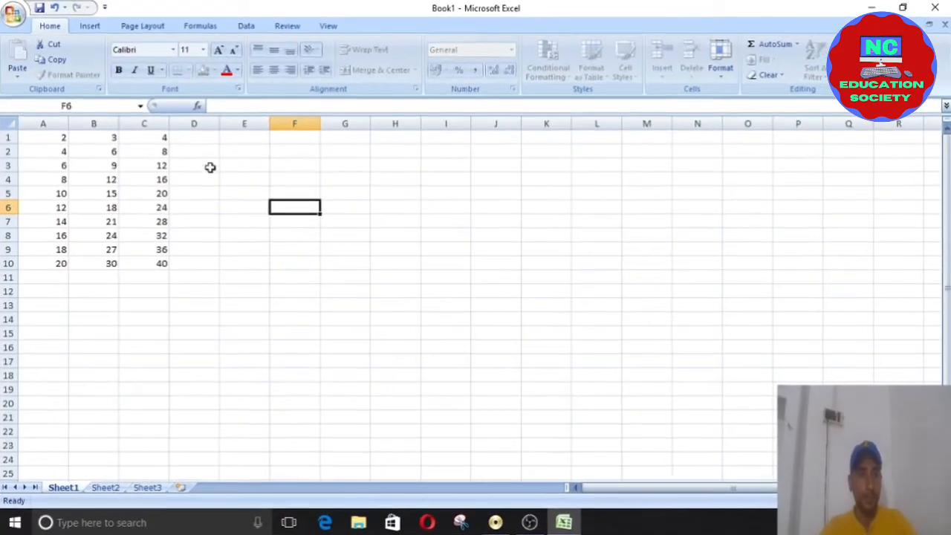
Step: On Sheet1, enter the formula =A1*B1*C1 in D1 to multiply the first row's three values
{"action": "left_click", "coordinate": [193, 137]}
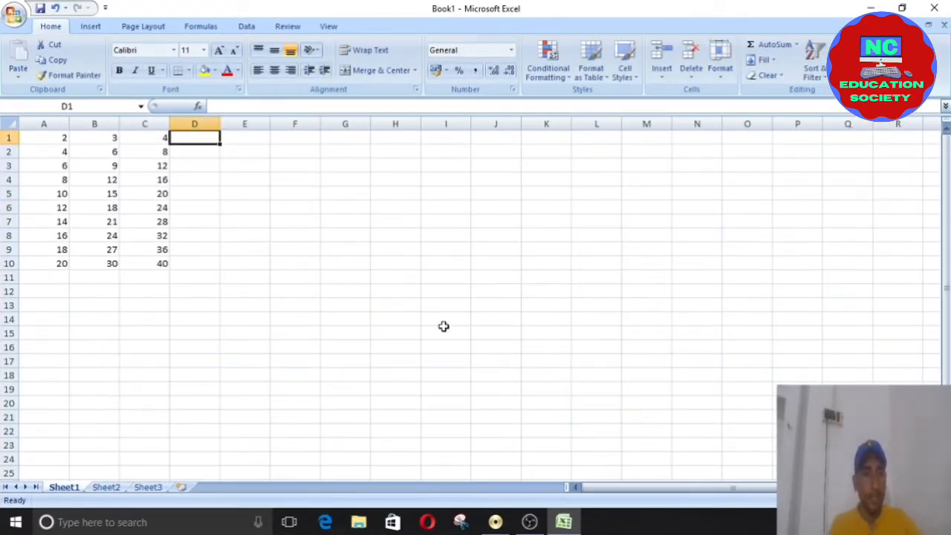
{"action": "type", "text": "=a"}
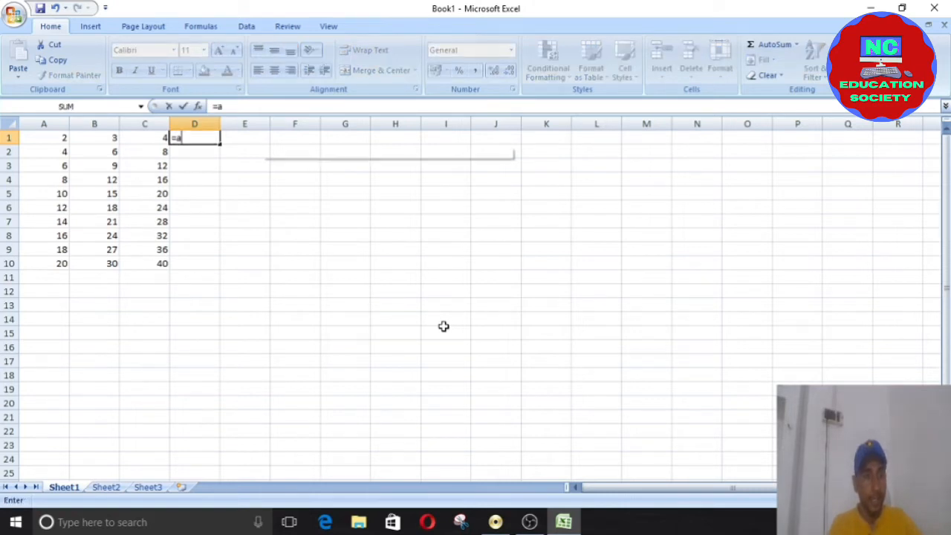
{"action": "type", "text": "1"}
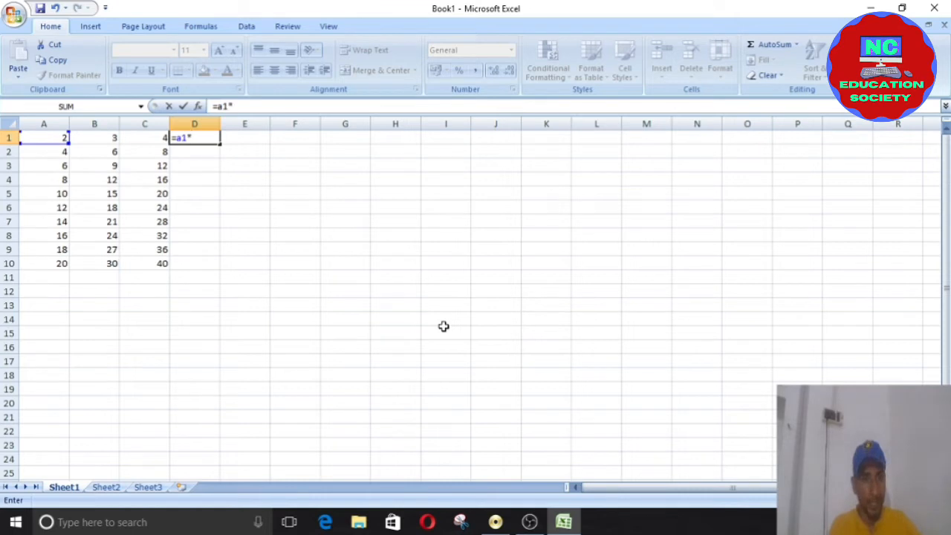
{"action": "type", "text": "*b1"}
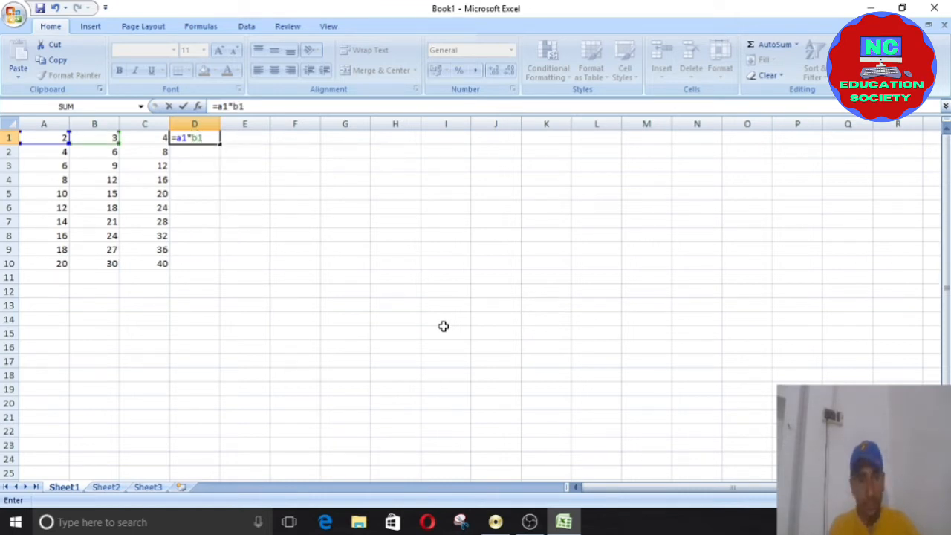
{"action": "type", "text": "*c1"}
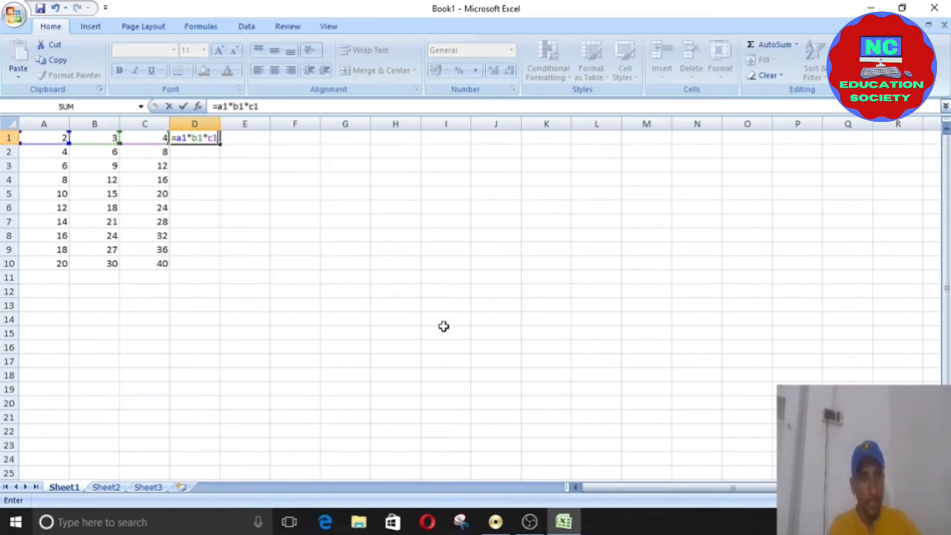
{"action": "key", "text": "Return"}
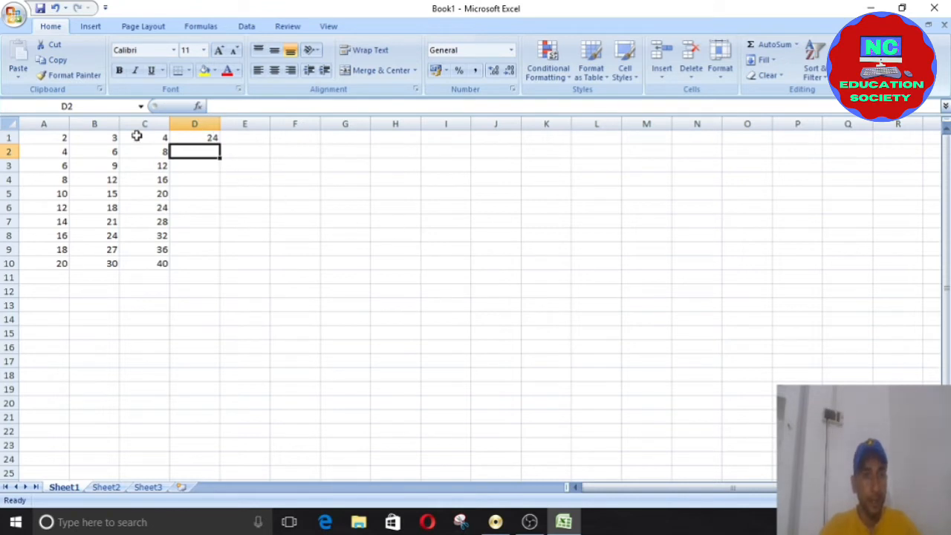
Step: Enter the formula =A2*B2*C2 in D2 and fill it down to D10 to multiply each remaining row's values
{"action": "left_click", "coordinate": [202, 138]}
{"action": "left_click_drag", "start_coordinate": [202, 264], "coordinate": [195, 151]}
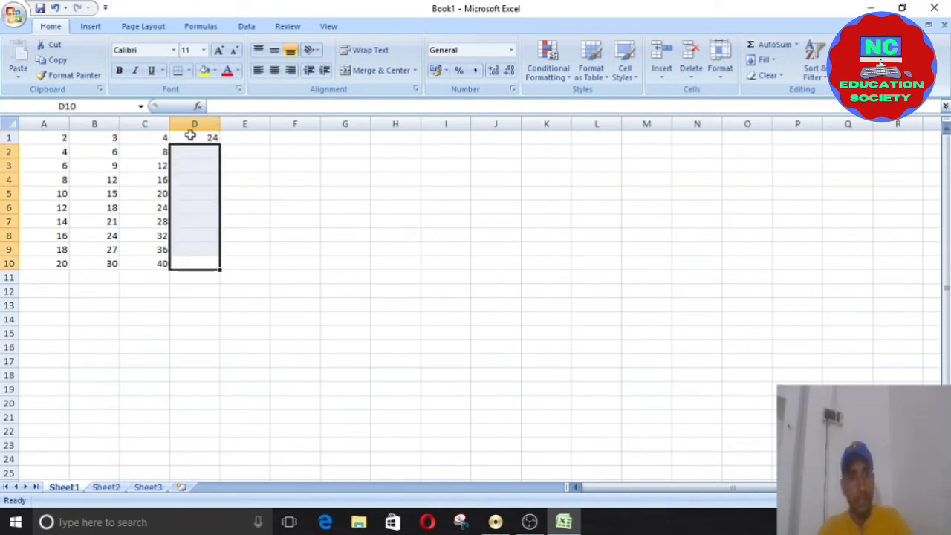
{"action": "left_click", "coordinate": [195, 136]}
{"action": "left_click", "coordinate": [206, 152]}
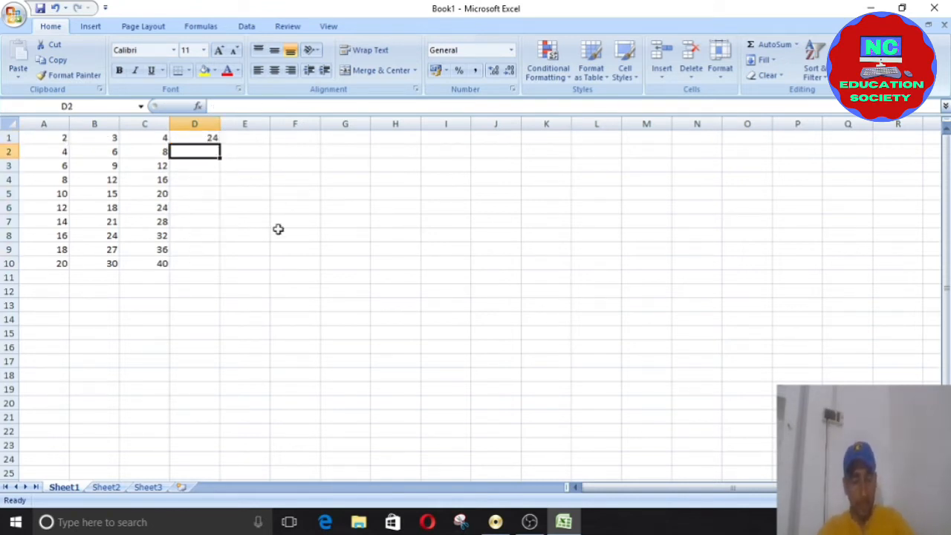
{"action": "type", "text": "="}
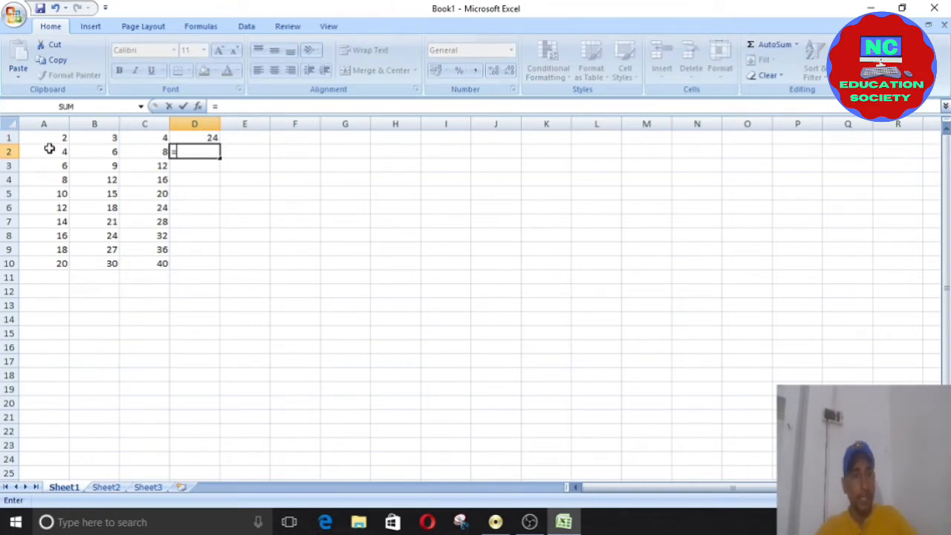
{"action": "left_click", "coordinate": [49, 149]}
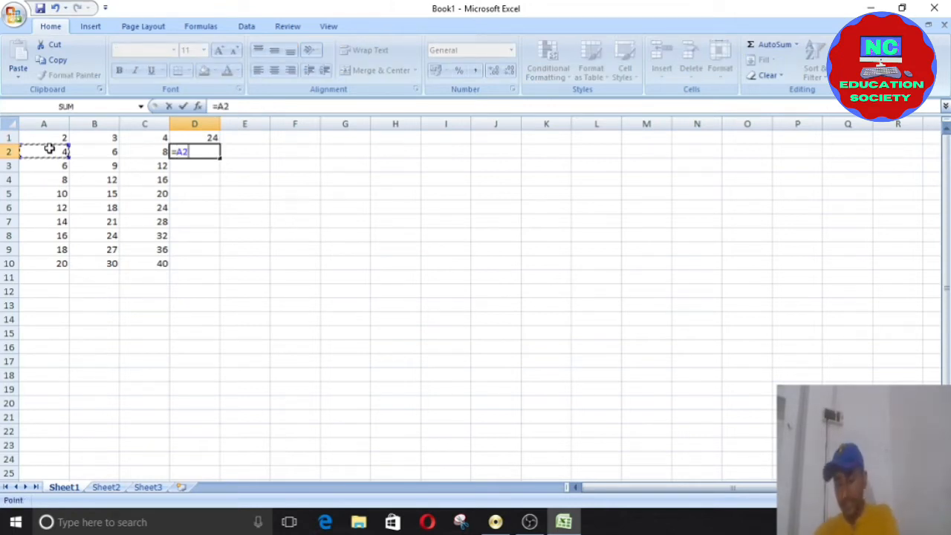
{"action": "type", "text": "*"}
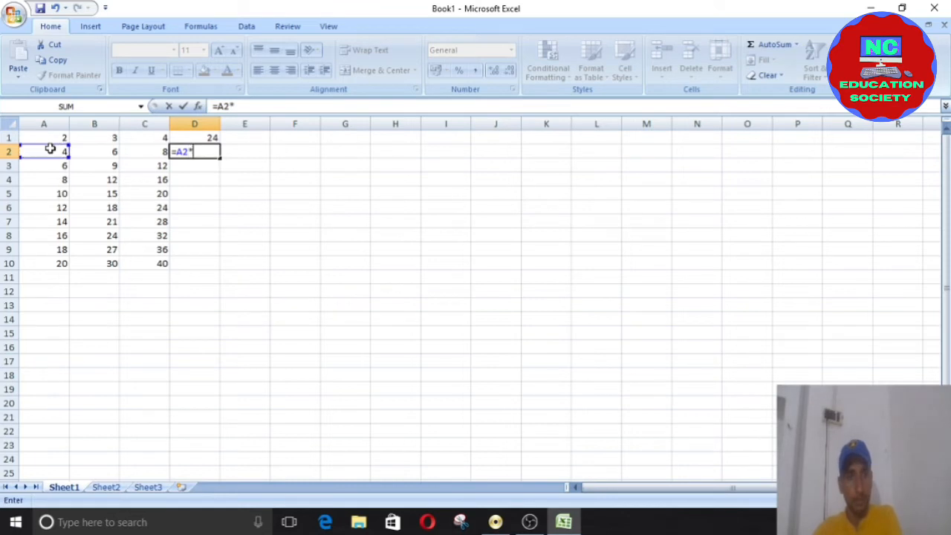
{"action": "left_click", "coordinate": [95, 152]}
{"action": "type", "text": "*"}
{"action": "left_click", "coordinate": [155, 151]}
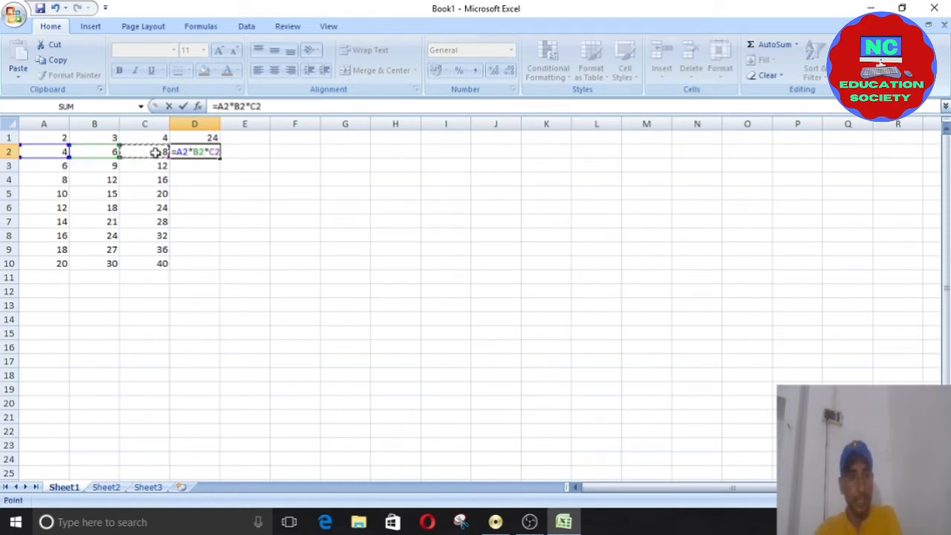
{"action": "key", "text": "Return"}
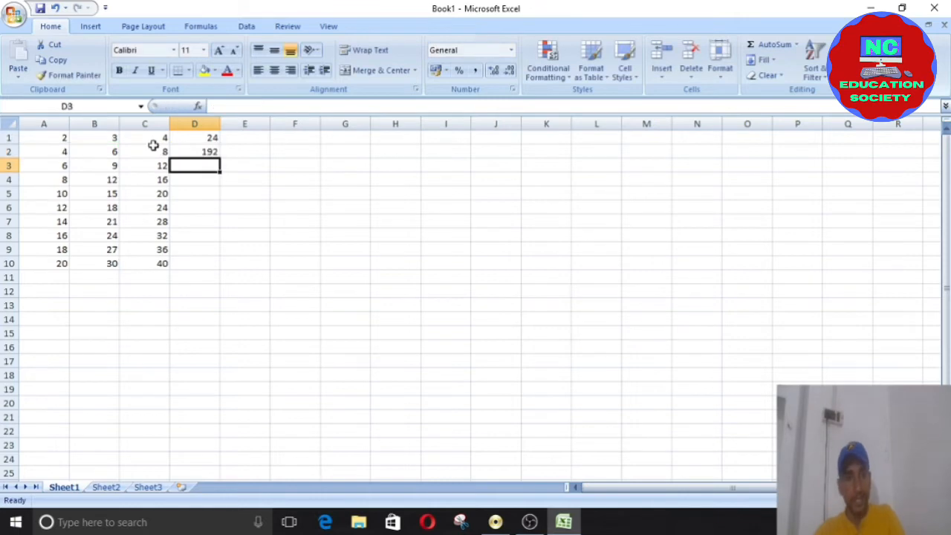
{"action": "left_click", "coordinate": [196, 151]}
{"action": "left_click_drag", "start_coordinate": [221, 158], "coordinate": [223, 273]}
Step: Enter the formula =D1-A1-B1-C1 in F1 to subtract the first row's three values from its product
{"action": "left_click", "coordinate": [295, 137]}
{"action": "type", "text": "="}
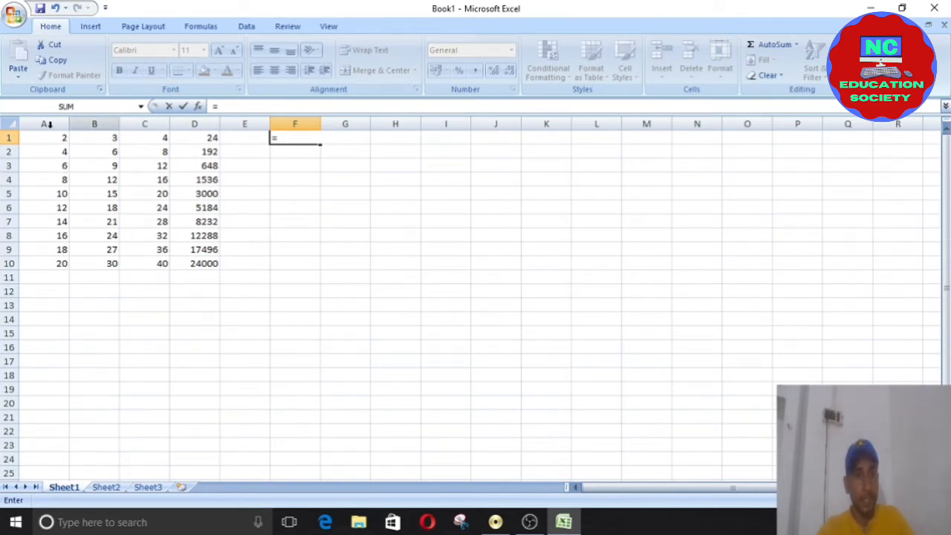
{"action": "type", "text": "d"}
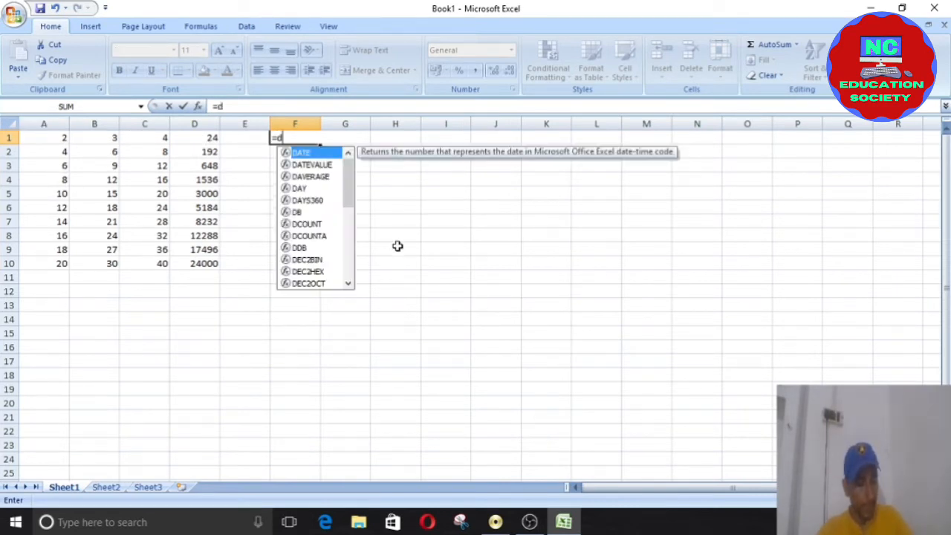
{"action": "type", "text": "1"}
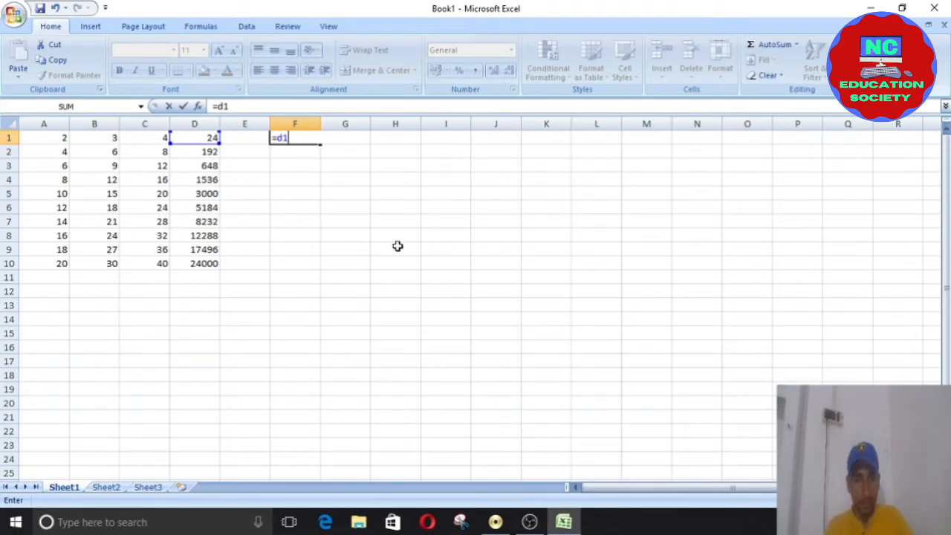
{"action": "type", "text": "-a1"}
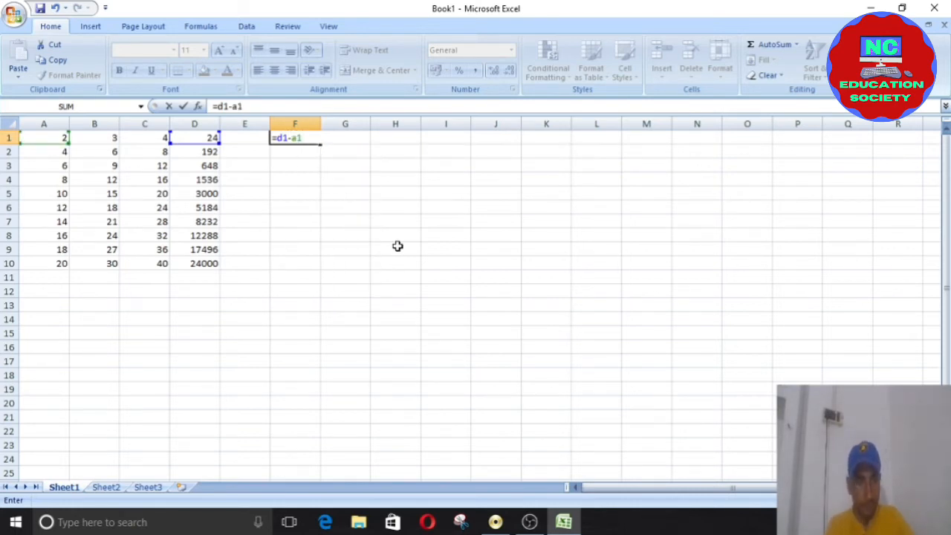
{"action": "type", "text": "-"}
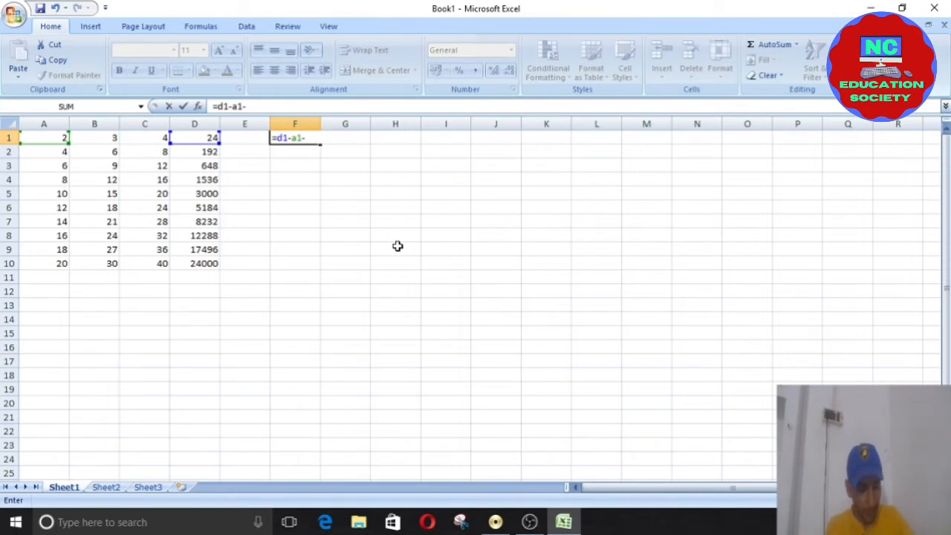
{"action": "type", "text": "b1-c1"}
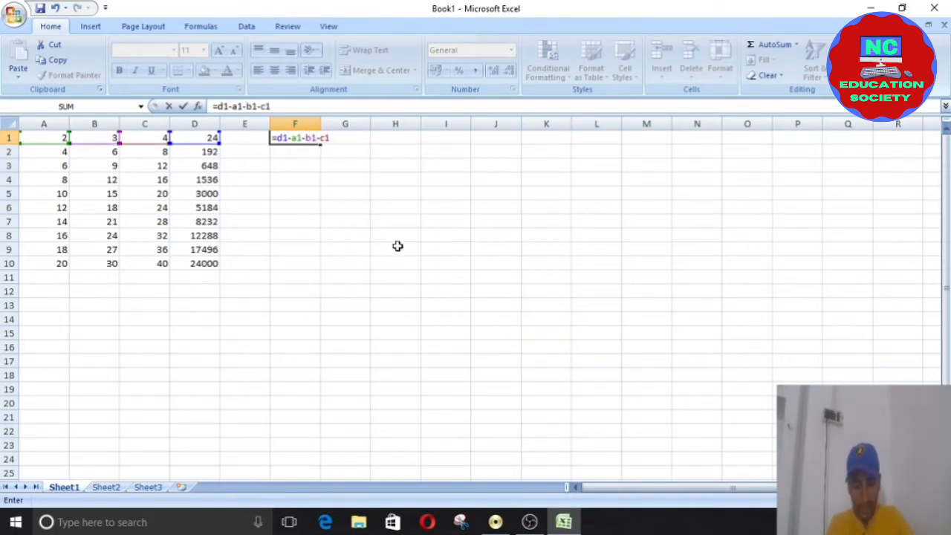
{"action": "key", "text": "Return"}
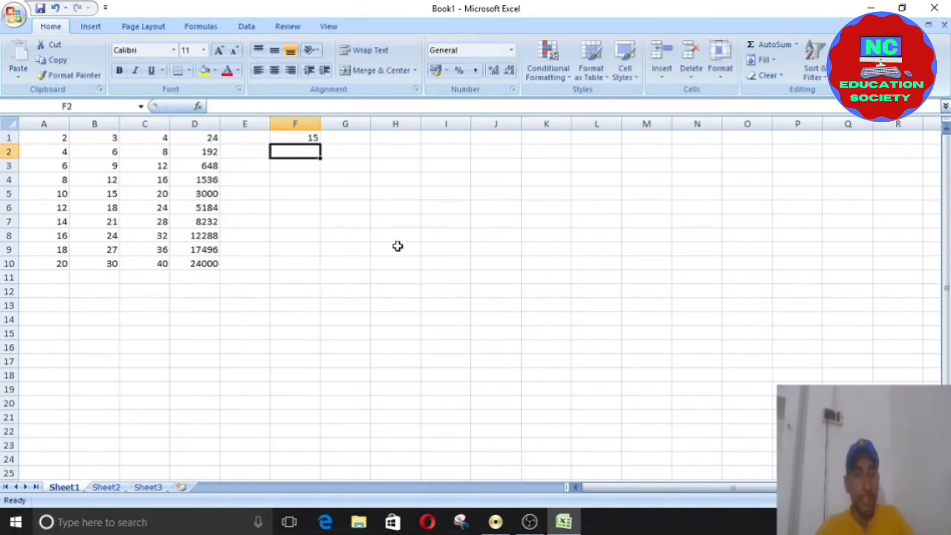
Step: Enter the formula =D2-C2-B2-A2 in F2 and fill it down to F10 for the remaining rows
{"action": "left_click", "coordinate": [301, 139]}
{"action": "left_click", "coordinate": [317, 151]}
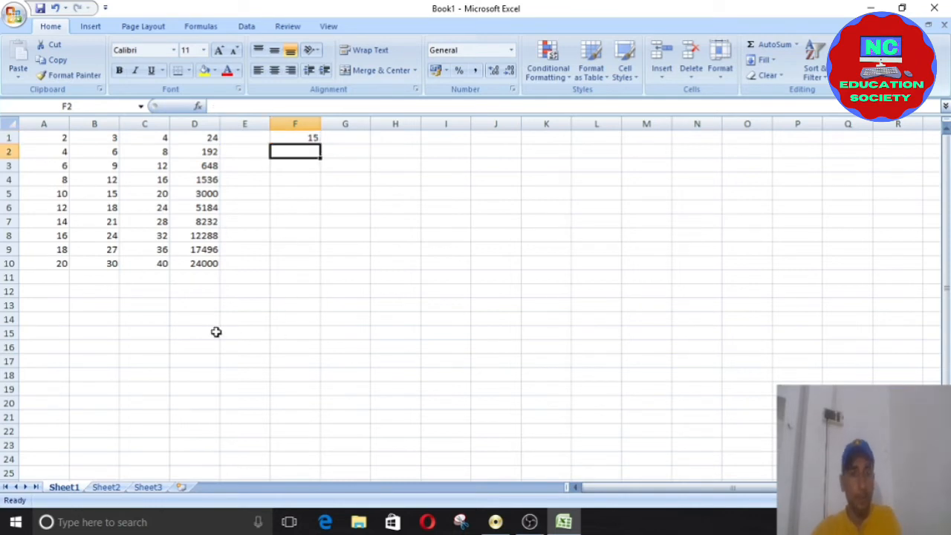
{"action": "type", "text": "="}
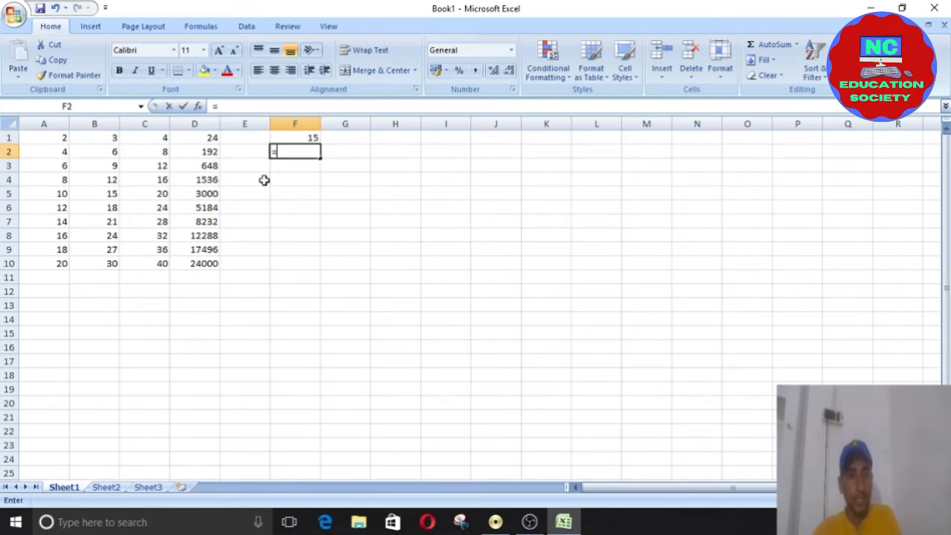
{"action": "left_click", "coordinate": [210, 153]}
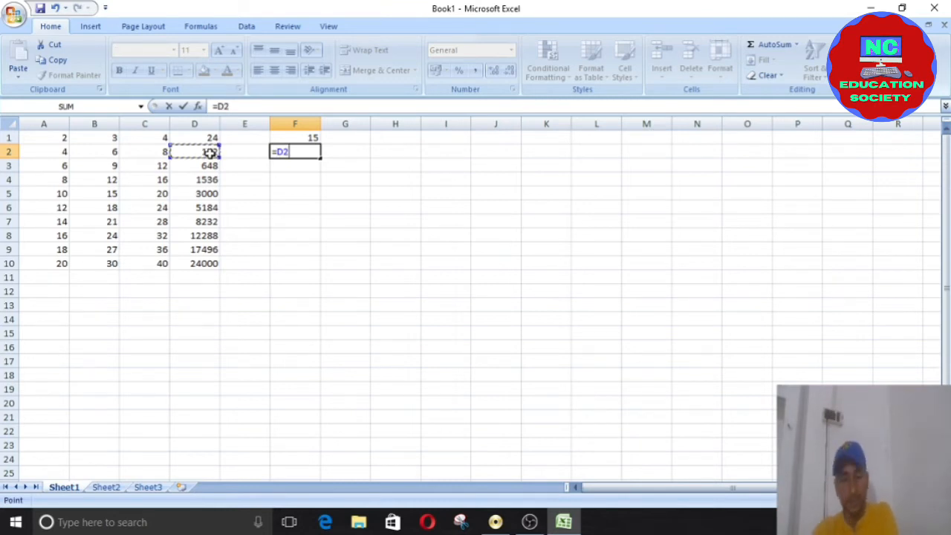
{"action": "type", "text": "-"}
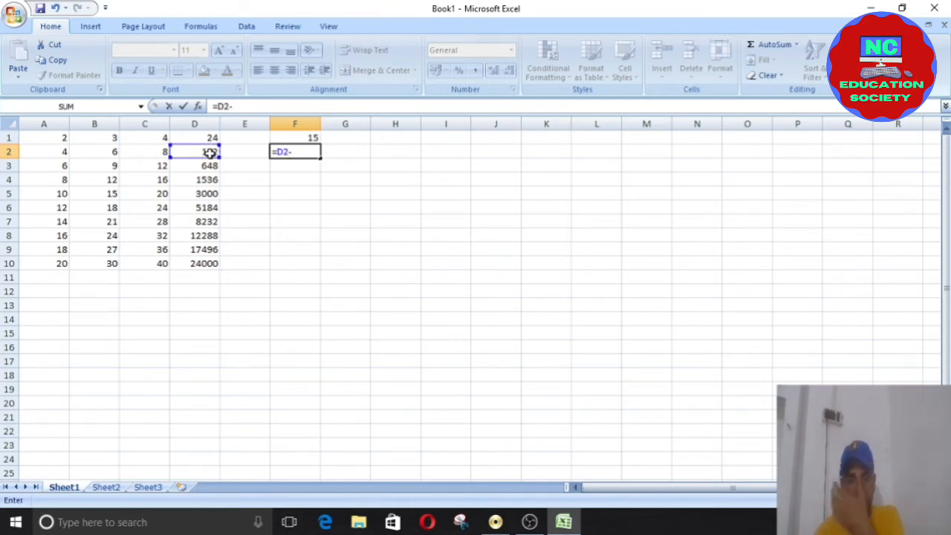
{"action": "left_click", "coordinate": [148, 155]}
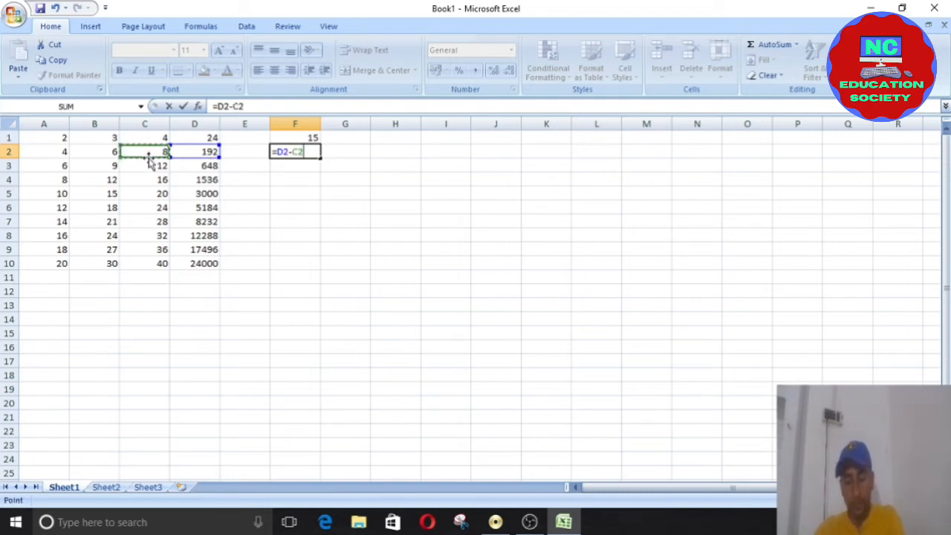
{"action": "type", "text": "-"}
{"action": "left_click", "coordinate": [96, 153]}
{"action": "type", "text": "-"}
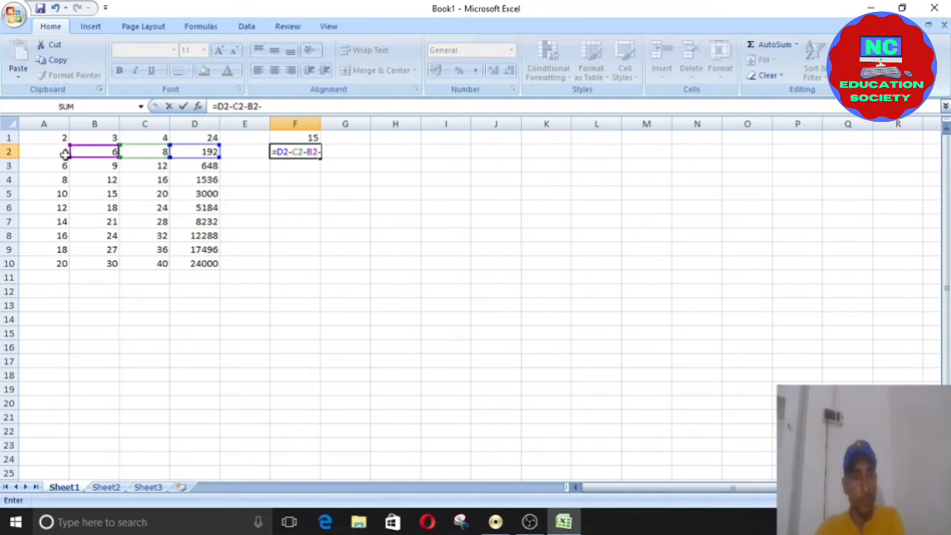
{"action": "left_click", "coordinate": [54, 153]}
{"action": "key", "text": "Return"}
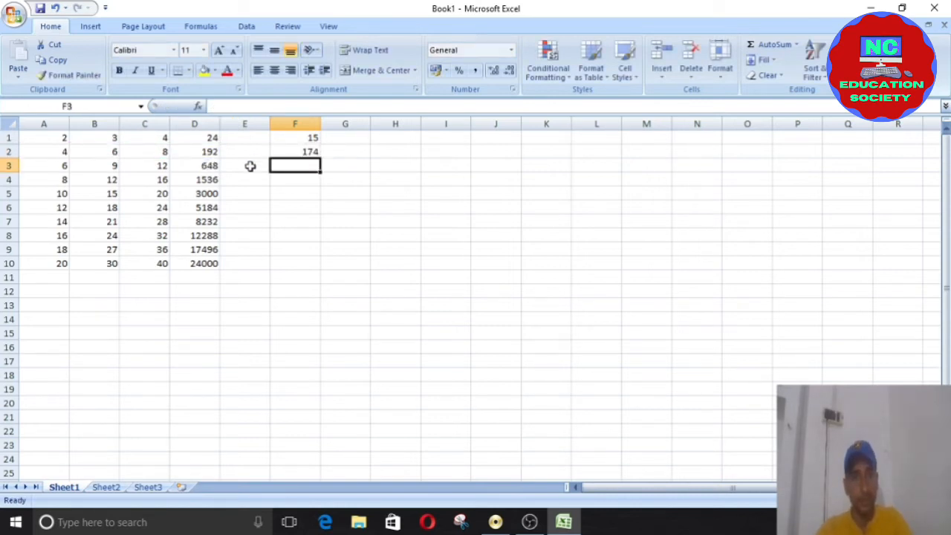
{"action": "left_click", "coordinate": [295, 147]}
{"action": "left_click_drag", "start_coordinate": [320, 159], "coordinate": [315, 273]}
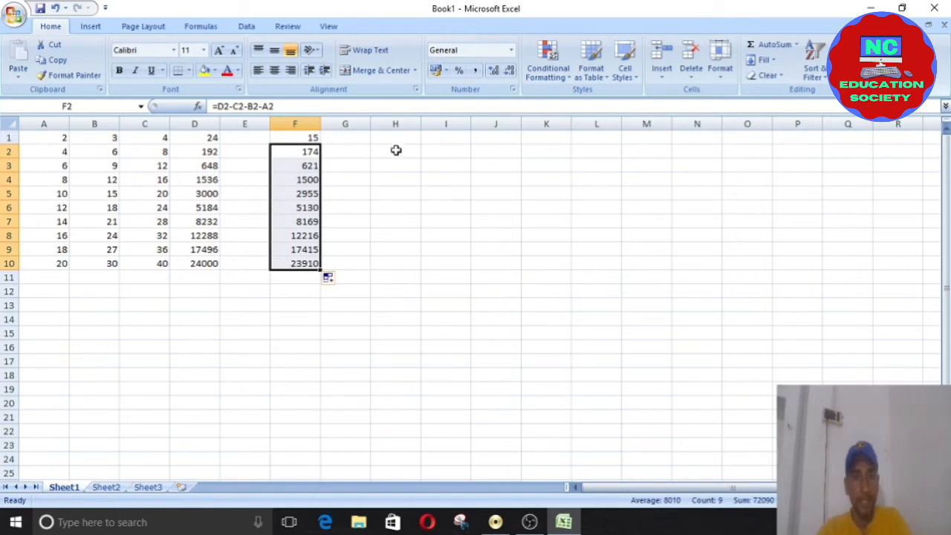
Step: Enter the formula =D1/F1 in I1 to divide the first row's product by its subtraction result
{"action": "left_click", "coordinate": [435, 139]}
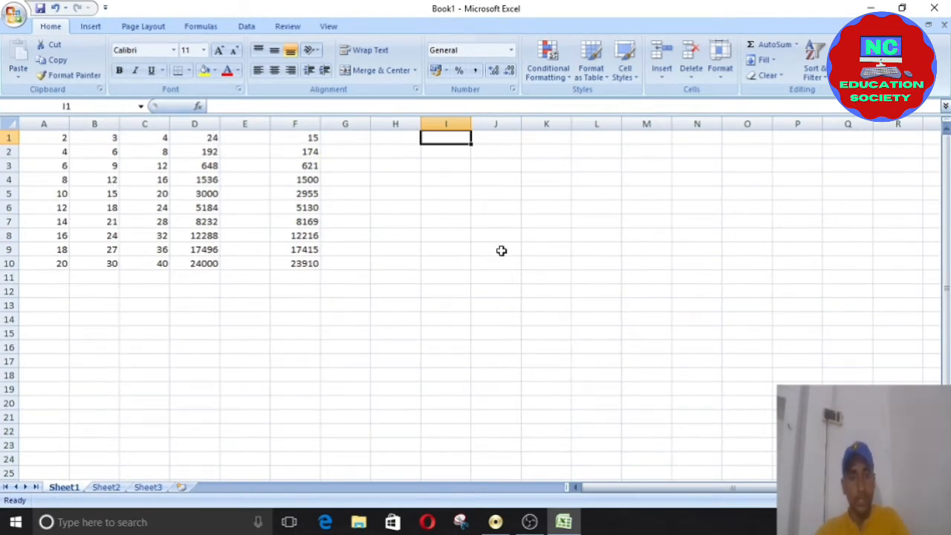
{"action": "type", "text": "="}
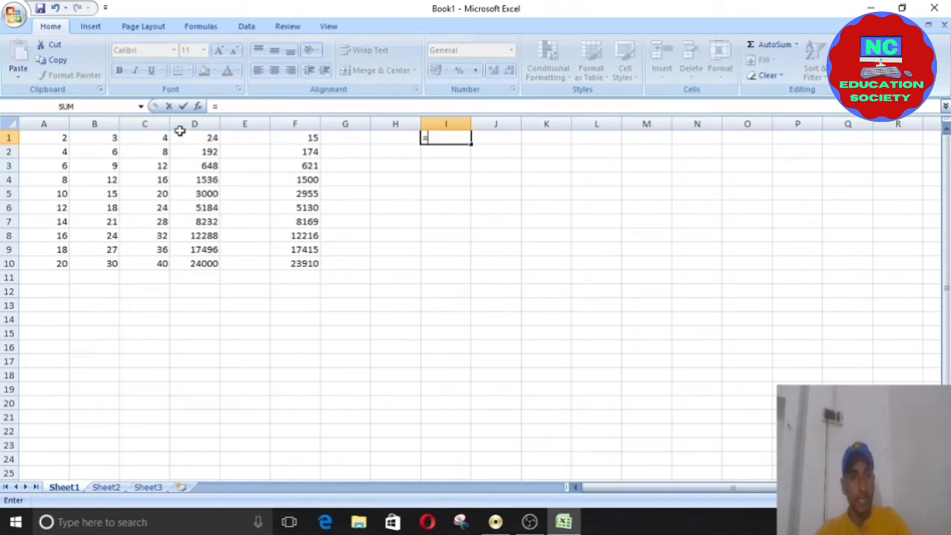
{"action": "type", "text": "d1/"}
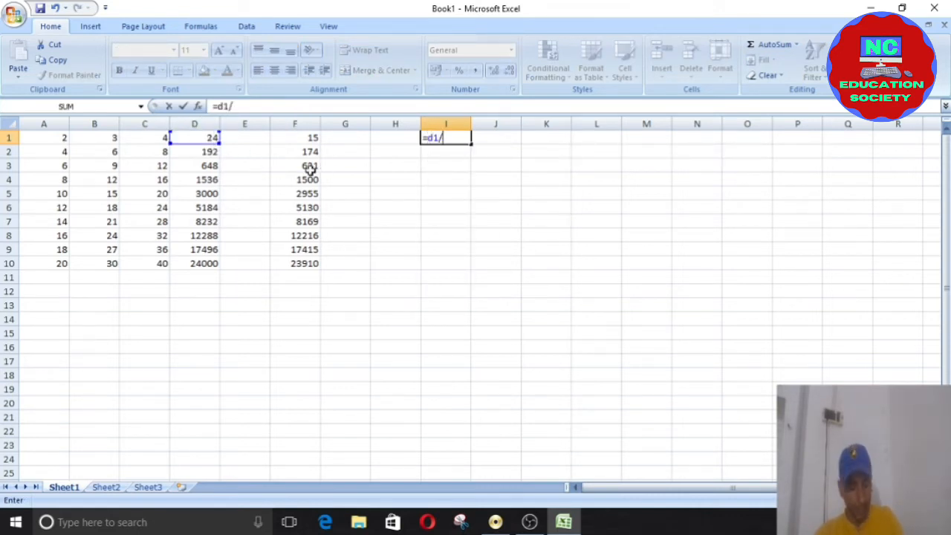
{"action": "type", "text": "f1"}
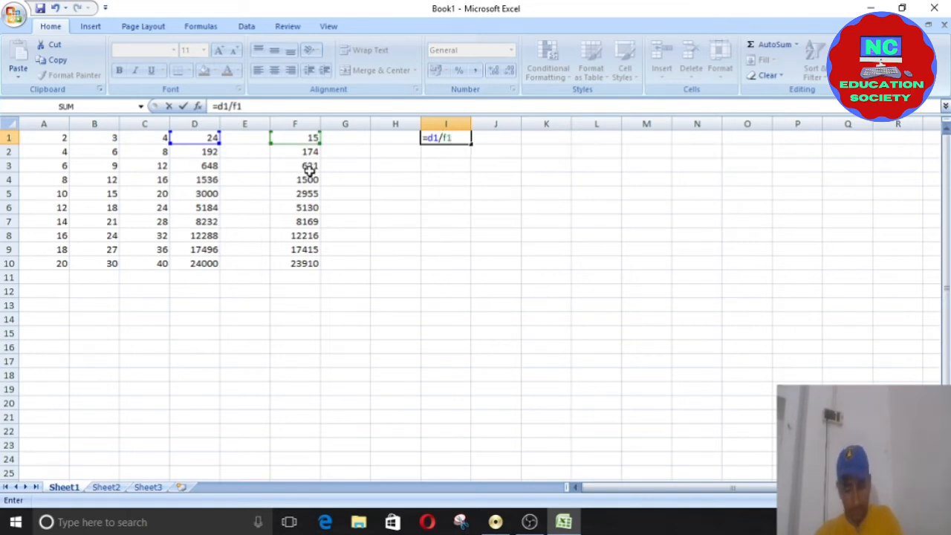
{"action": "key", "text": "Return"}
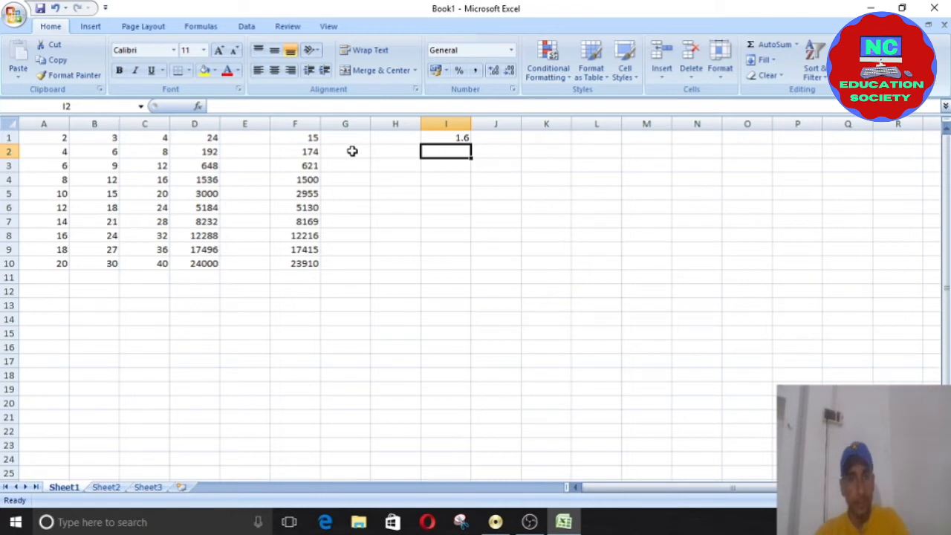
Step: Enter the formula =D2/F2 in I2 and fill it down column I for the remaining rows of data
{"action": "type", "text": "="}
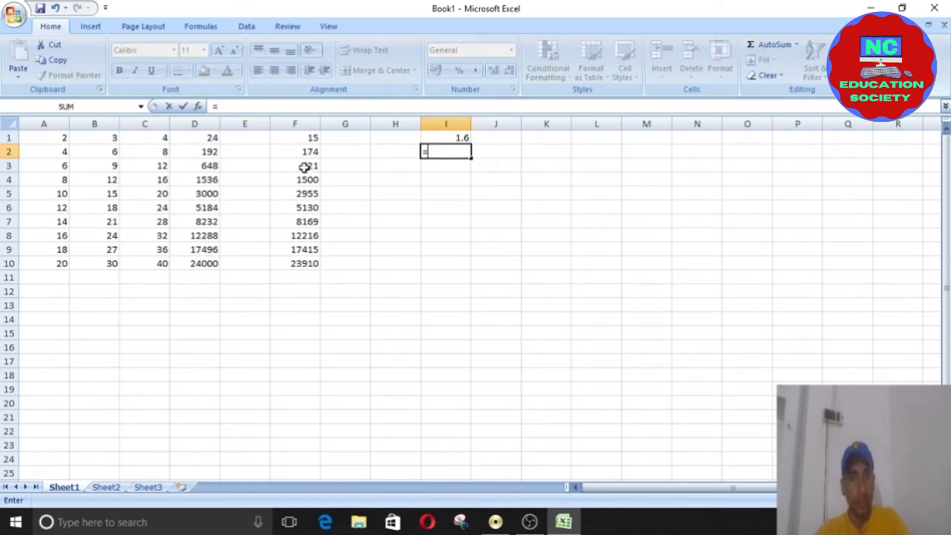
{"action": "left_click", "coordinate": [211, 151]}
{"action": "type", "text": "/"}
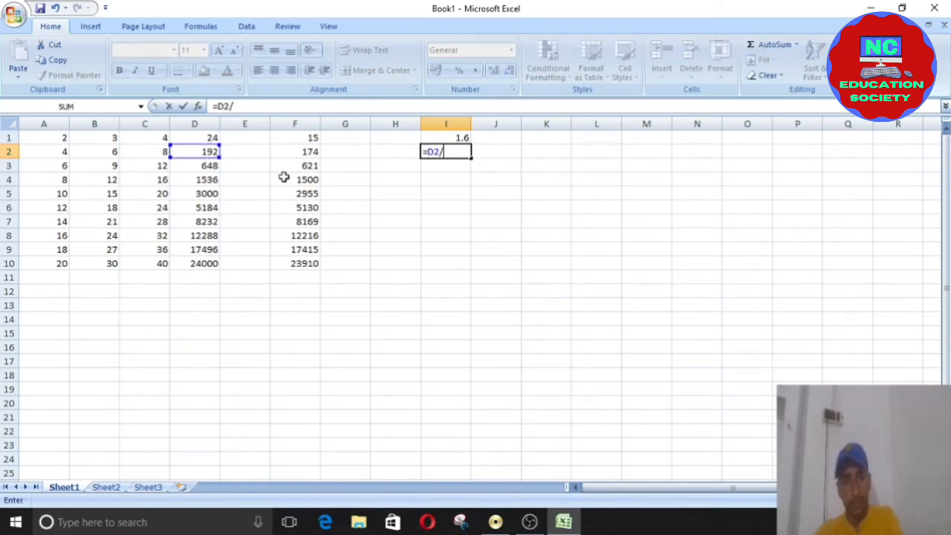
{"action": "left_click", "coordinate": [302, 152]}
{"action": "key", "text": "Return"}
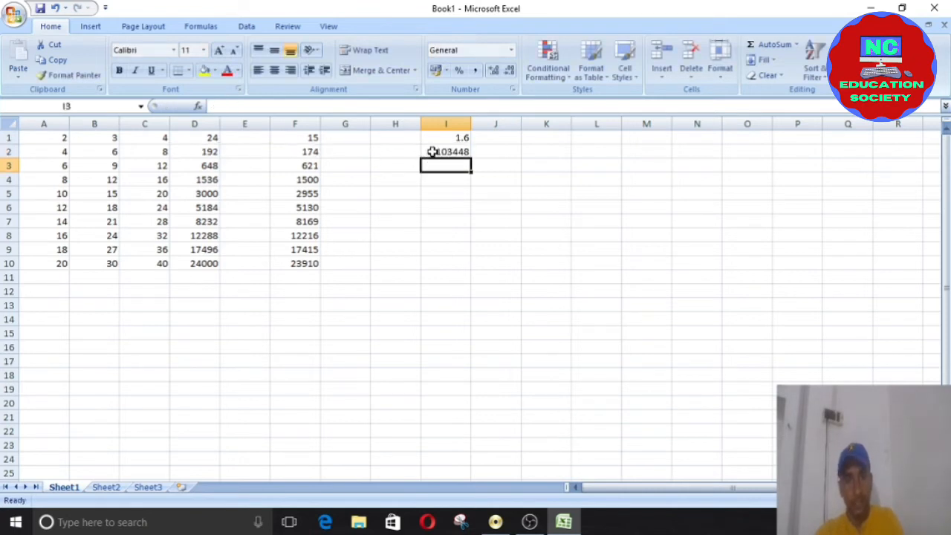
{"action": "left_click", "coordinate": [437, 140]}
{"action": "left_click", "coordinate": [446, 153]}
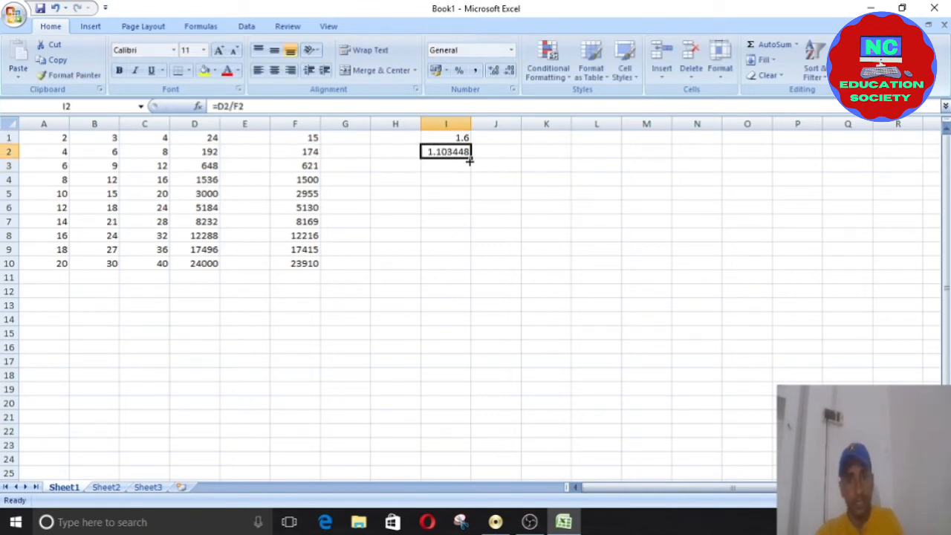
{"action": "left_click_drag", "start_coordinate": [470, 157], "coordinate": [462, 275]}
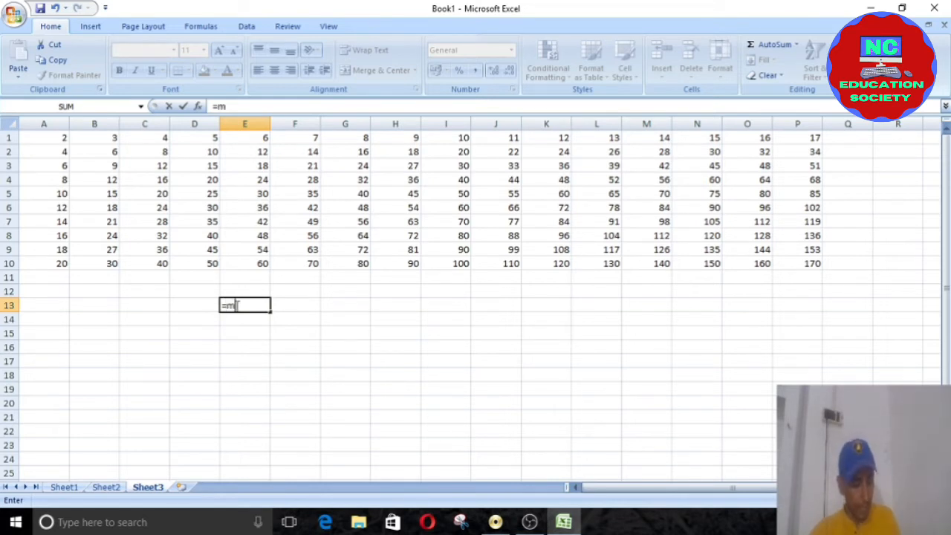
Step: Complete the formula =MAX(A1:P10) in E13 to find the largest value in the multiplication table
{"action": "type", "text": "ax("}
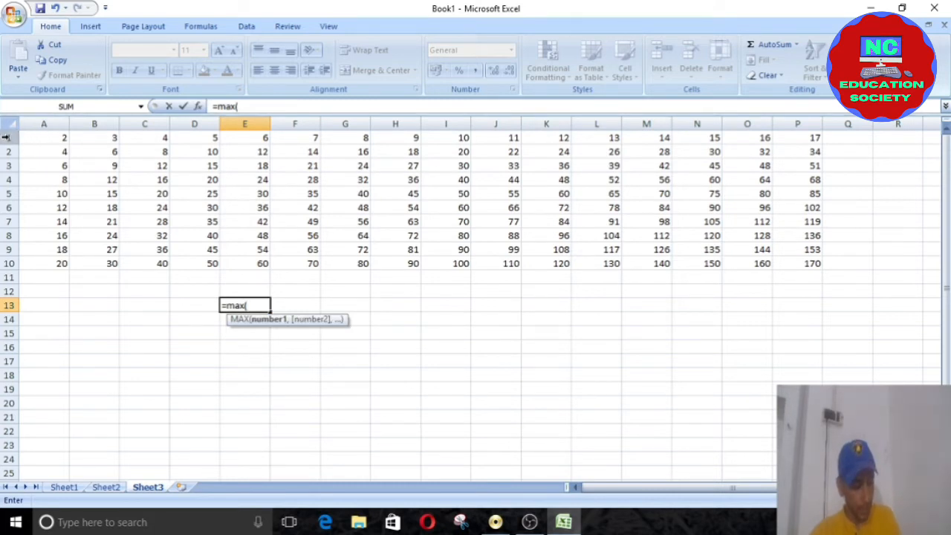
{"action": "type", "text": "a1"}
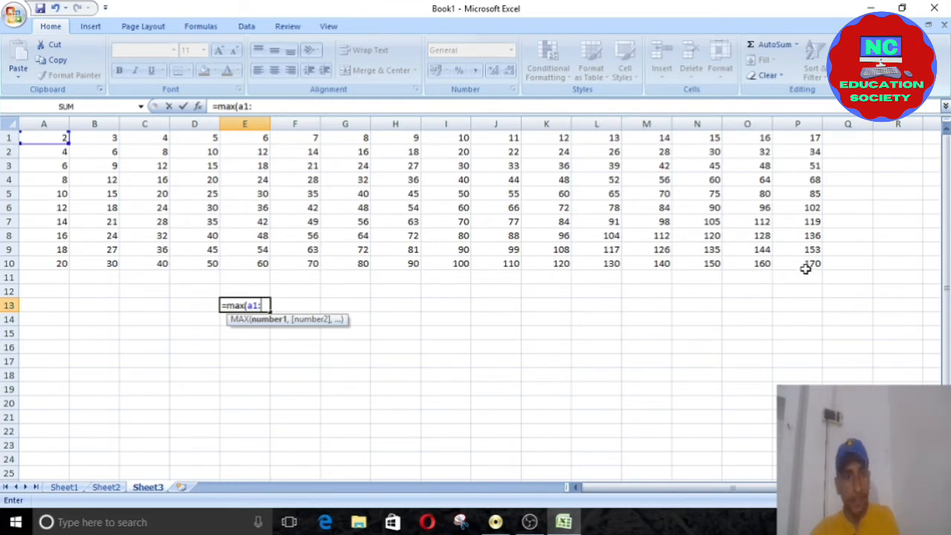
{"action": "type", "text": ":p"}
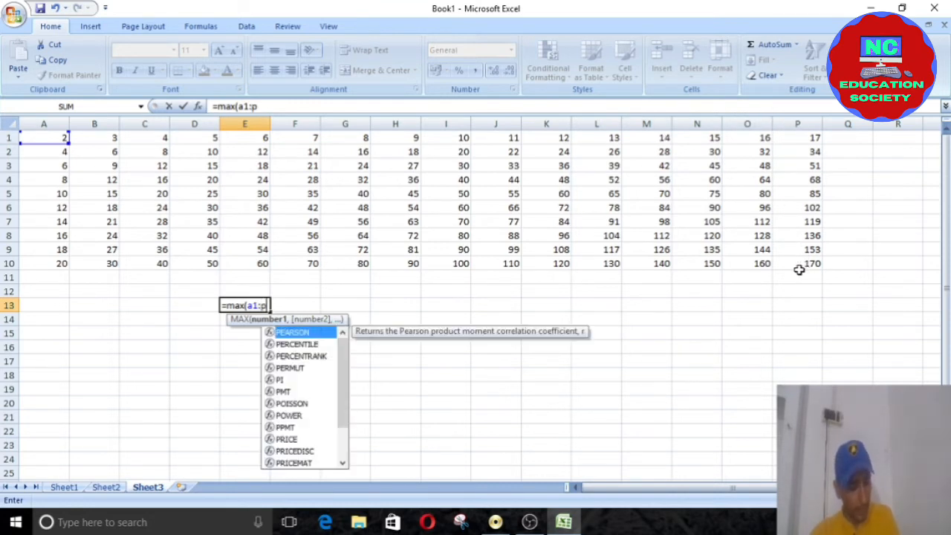
{"action": "type", "text": "10"}
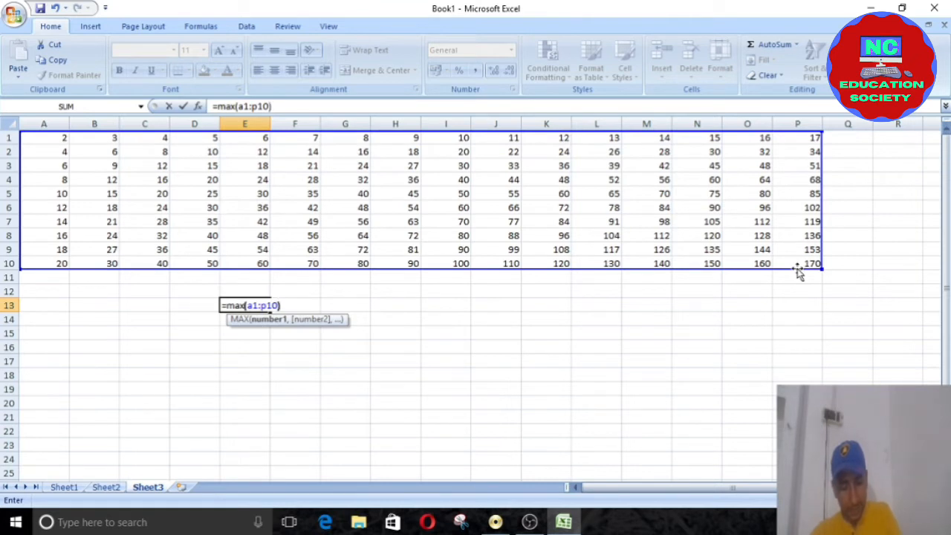
{"action": "key", "text": "Return"}
{"action": "left_click", "coordinate": [259, 305]}
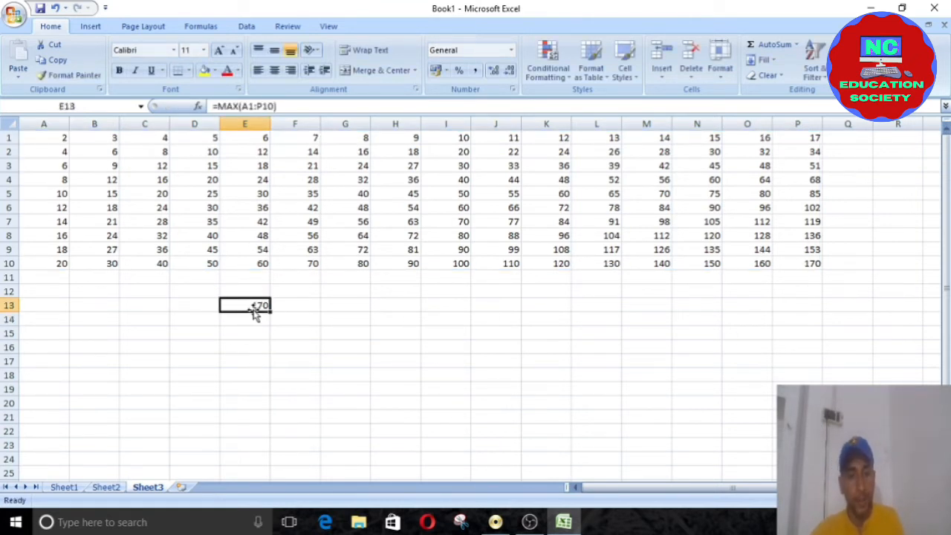
Step: Set G4 in the table to 350 and check the MAX formula cell E13
{"action": "left_click", "coordinate": [338, 179]}
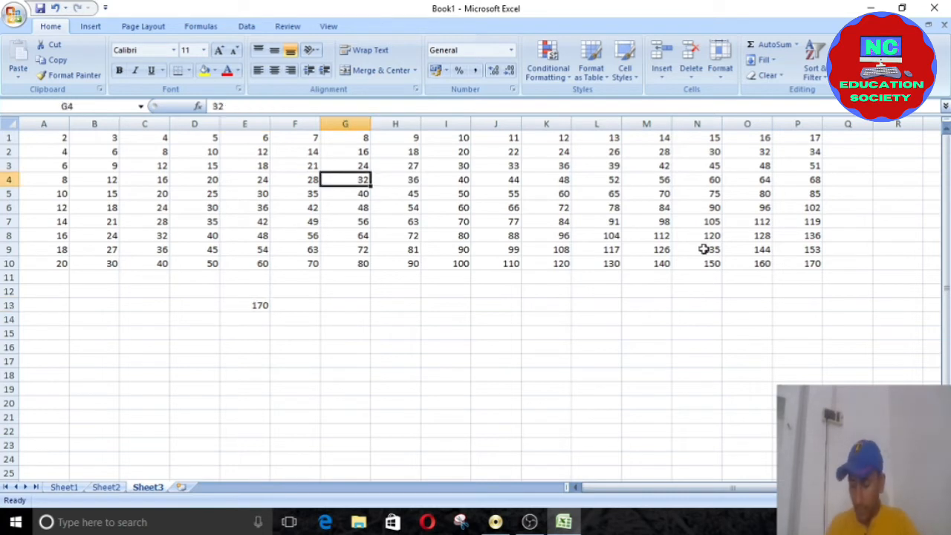
{"action": "type", "text": "350"}
{"action": "key", "text": "Return"}
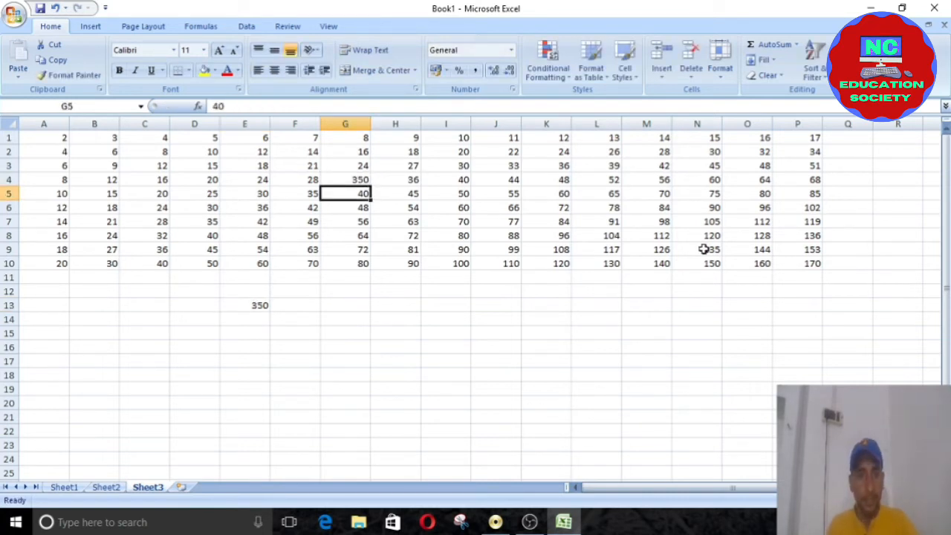
{"action": "left_click", "coordinate": [262, 306]}
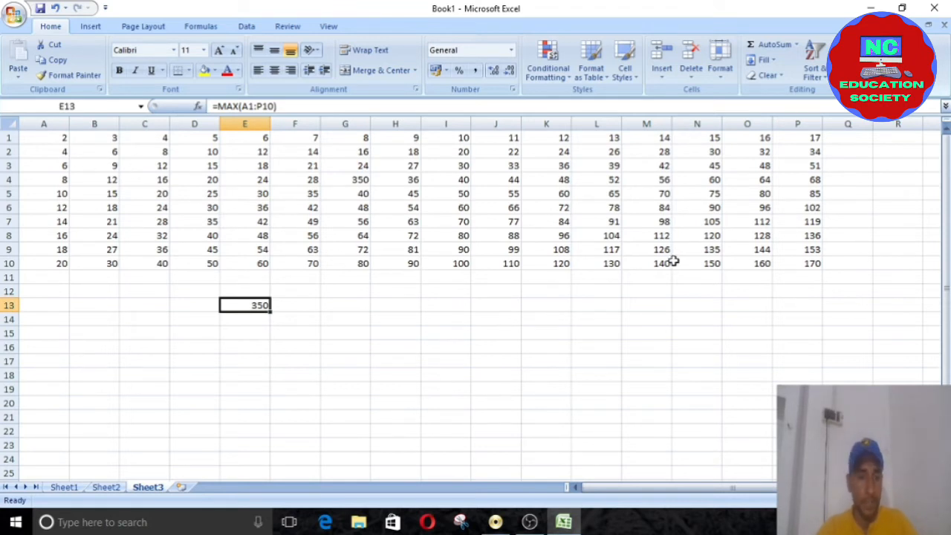
Step: Enter the formula =MAX(A1:P10) in F16, picking the table range in the sheet, and compare it with E13
{"action": "left_click", "coordinate": [275, 345]}
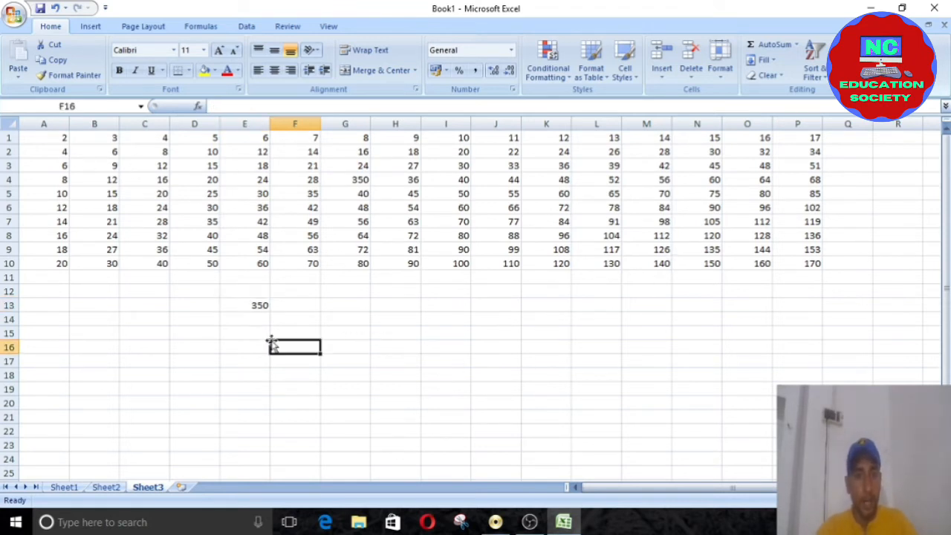
{"action": "type", "text": "="}
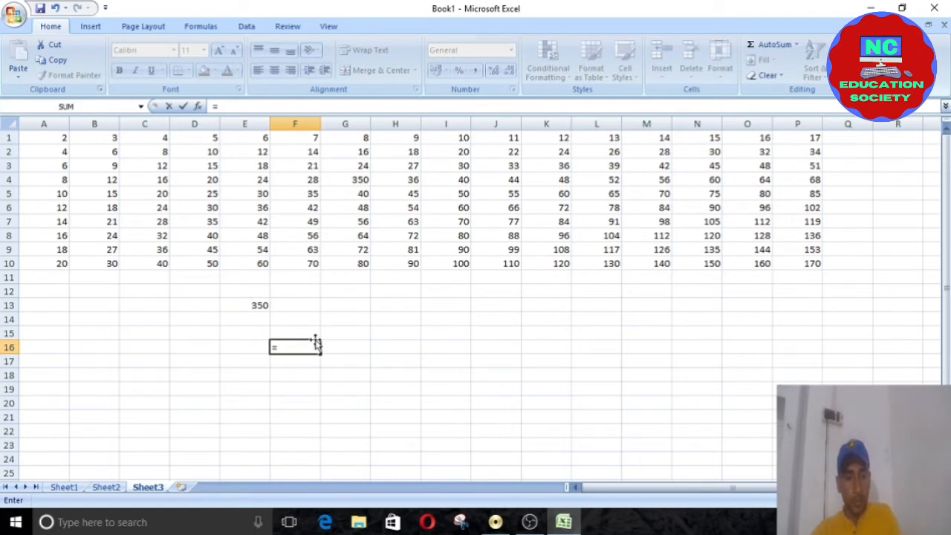
{"action": "type", "text": "mag"}
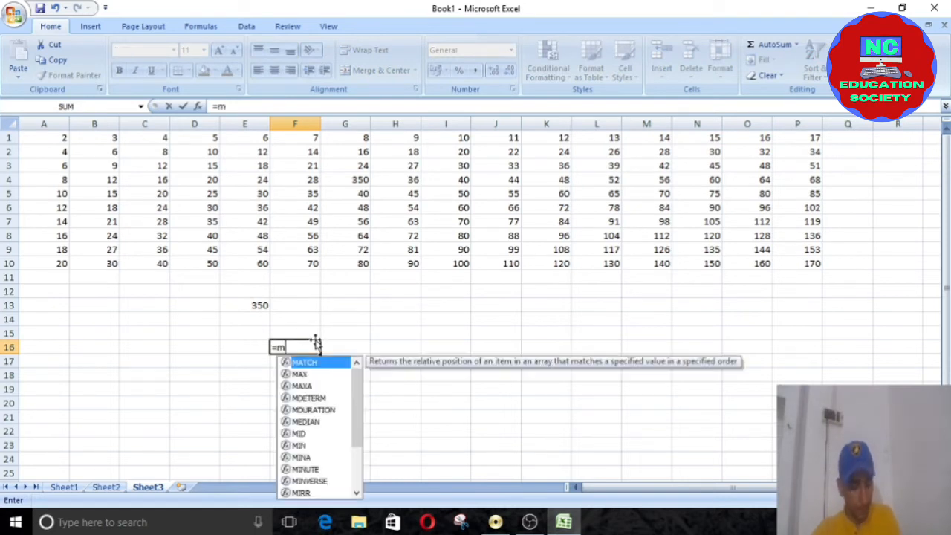
{"action": "key", "text": "BackSpace"}
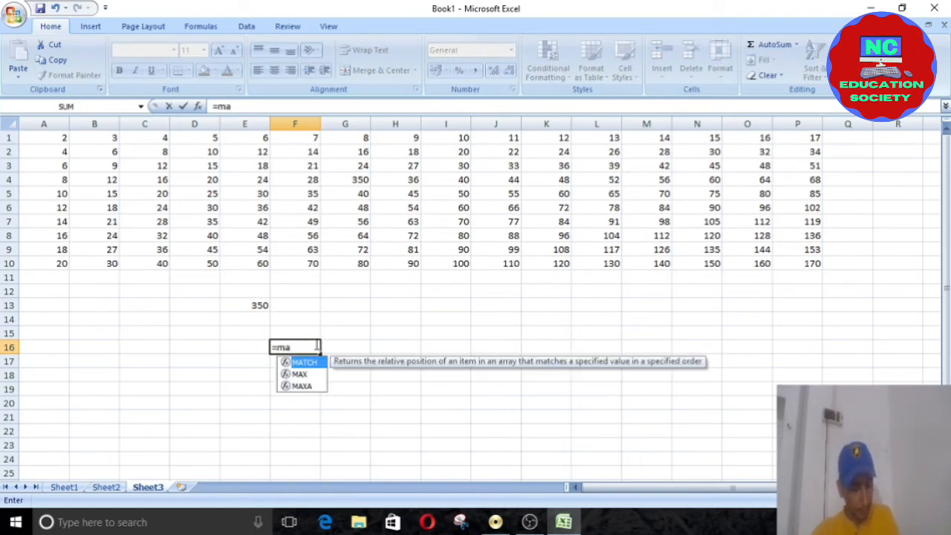
{"action": "type", "text": "x("}
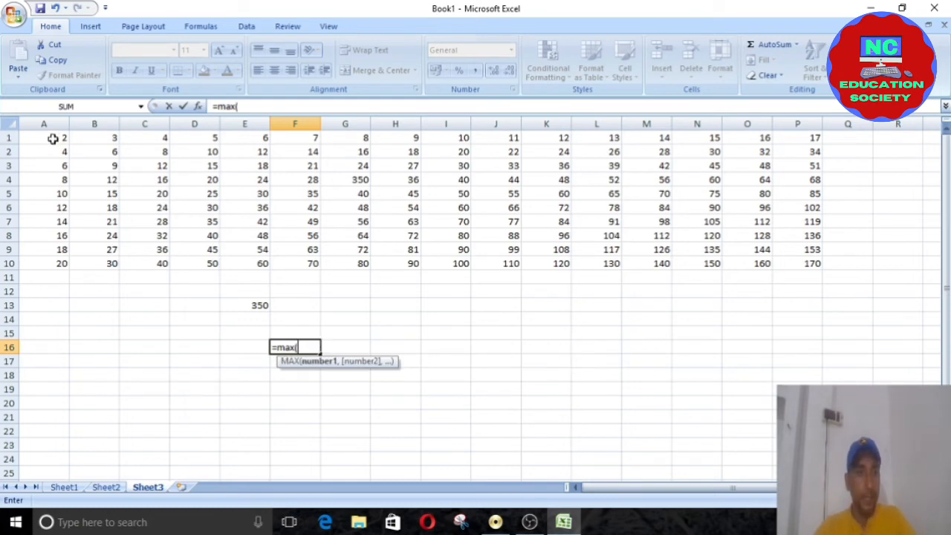
{"action": "left_click_drag", "start_coordinate": [51, 137], "coordinate": [785, 263]}
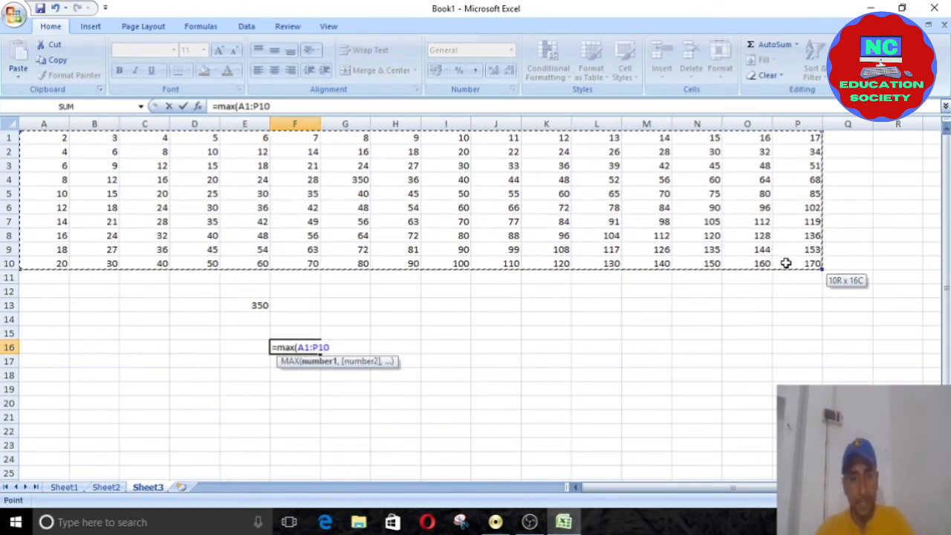
{"action": "key", "text": "Return"}
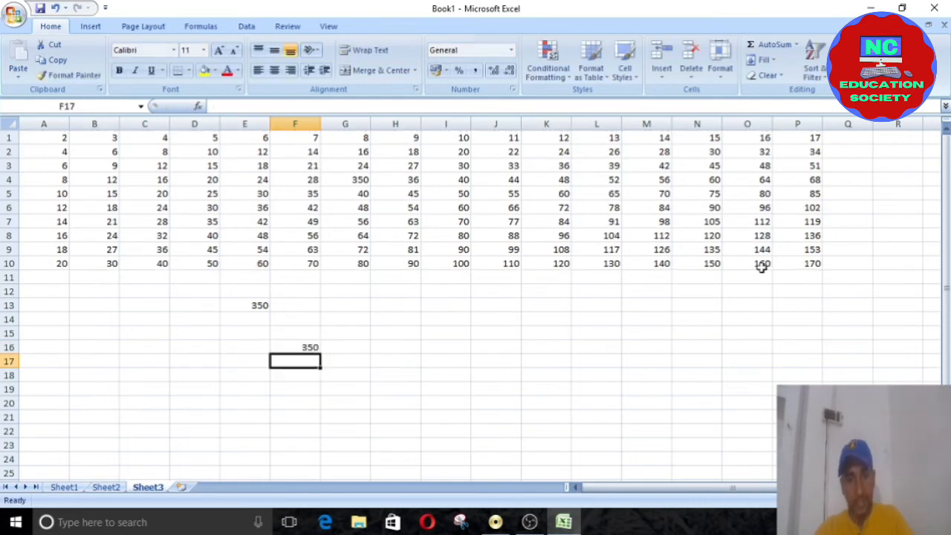
{"action": "left_click", "coordinate": [301, 347]}
{"action": "left_click", "coordinate": [245, 304]}
{"action": "left_click", "coordinate": [315, 348]}
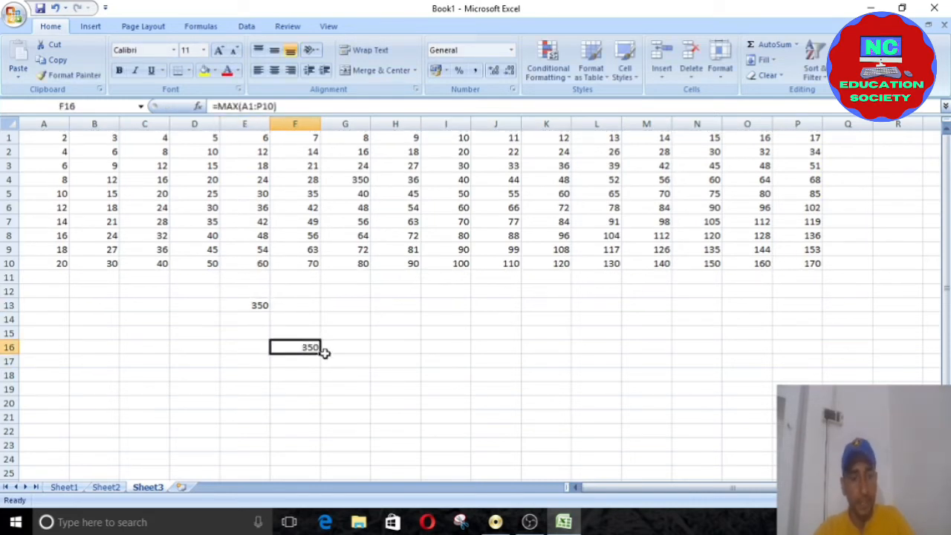
Step: Enter the formula =MIN(A1:P10) in I13 to find the smallest value in the table
{"action": "left_click", "coordinate": [437, 318]}
{"action": "left_click", "coordinate": [435, 303]}
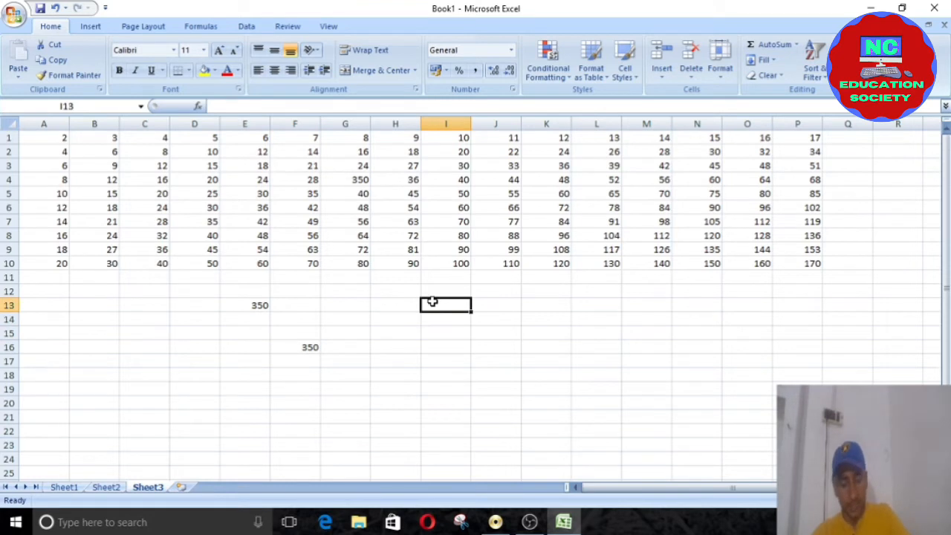
{"action": "type", "text": "="}
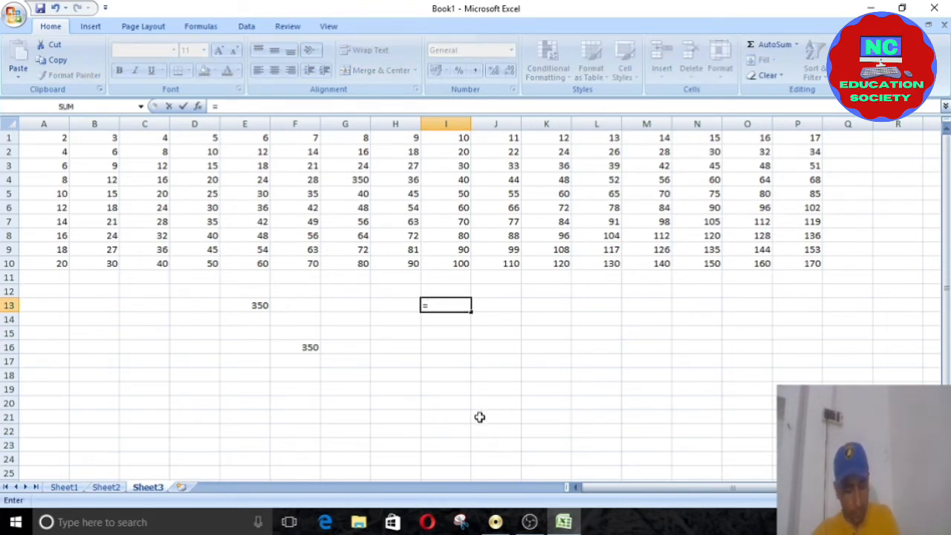
{"action": "type", "text": "min"}
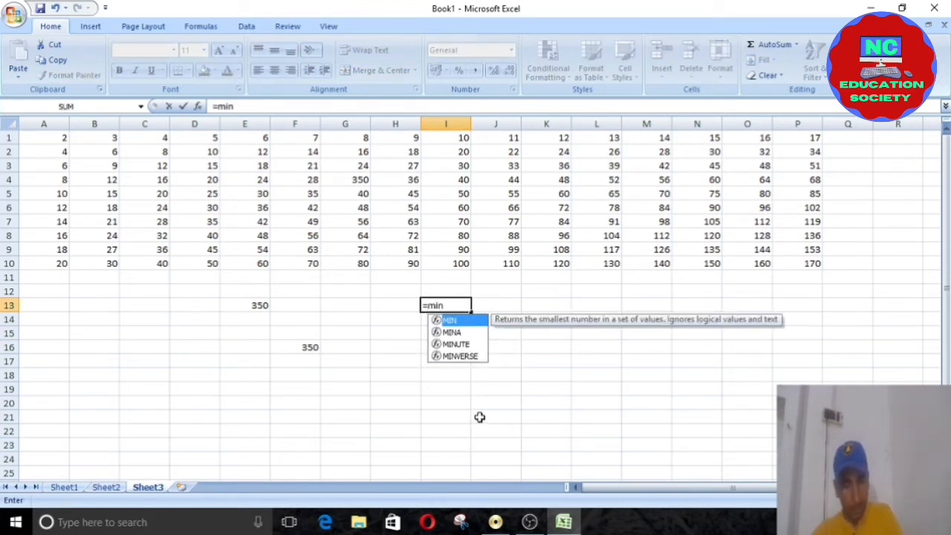
{"action": "type", "text": "("}
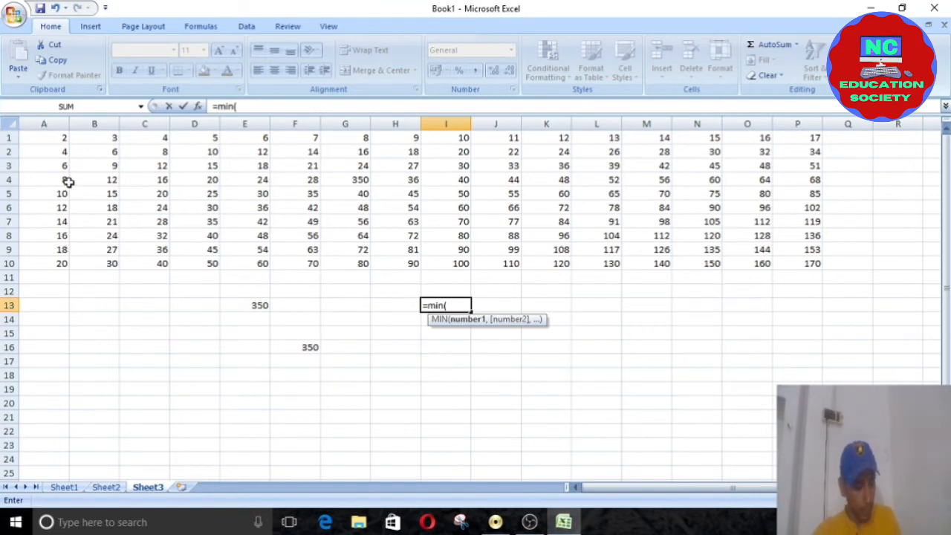
{"action": "type", "text": "a1"}
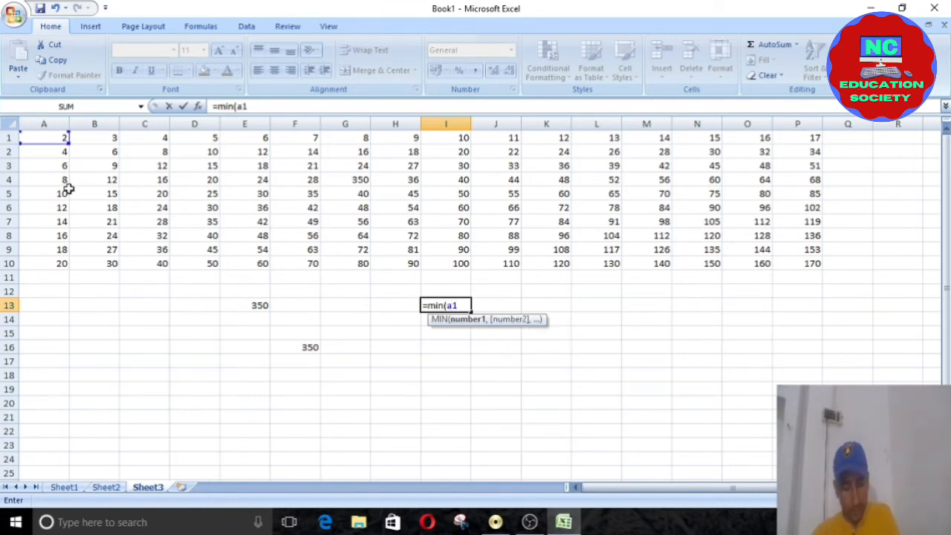
{"action": "type", "text": ":p"}
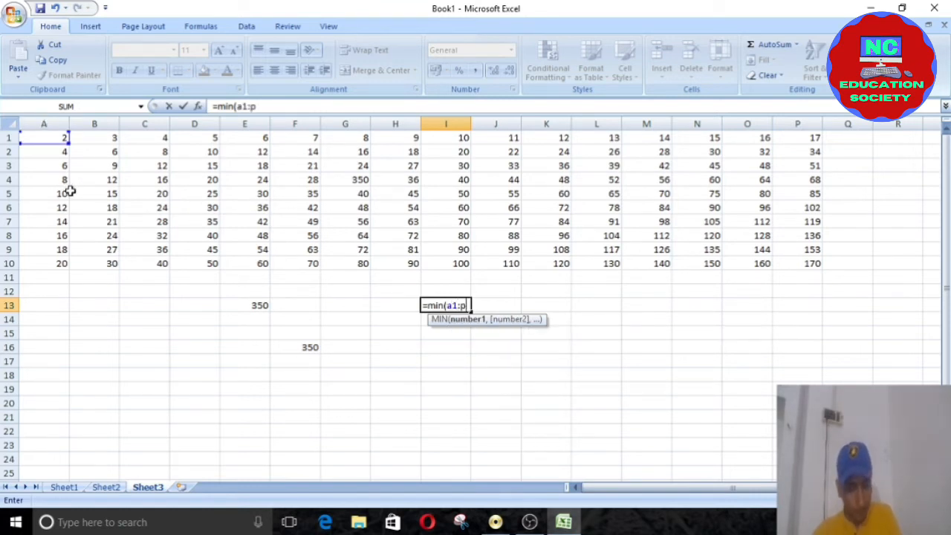
{"action": "type", "text": "10"}
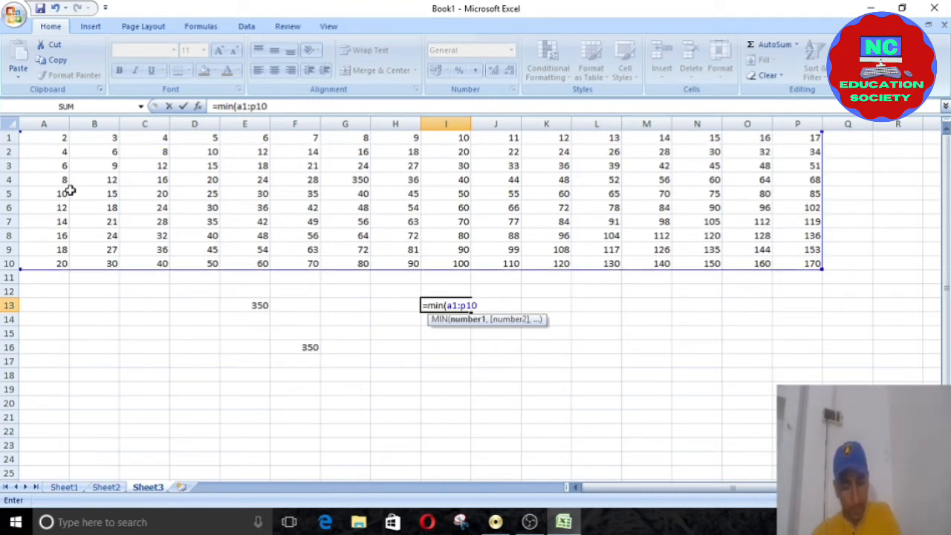
{"action": "key", "text": "Return"}
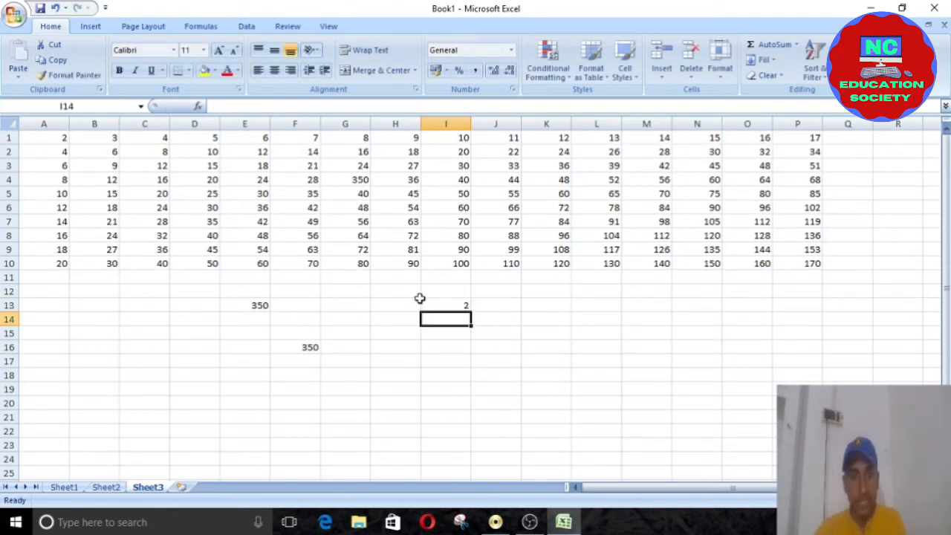
{"action": "left_click", "coordinate": [450, 305]}
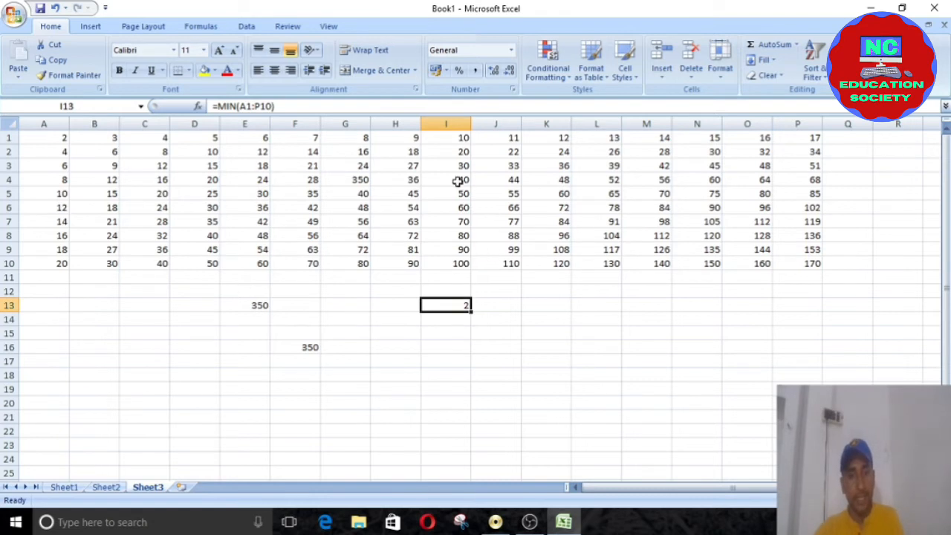
Step: Set M5 in the table to 1 and check the MIN formula cell I13
{"action": "left_click", "coordinate": [641, 194]}
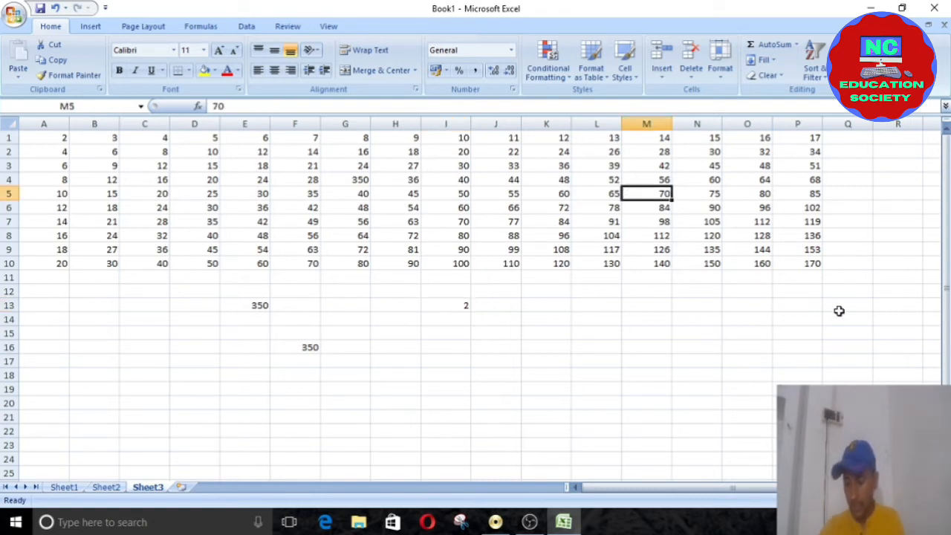
{"action": "type", "text": "1"}
{"action": "key", "text": "Return"}
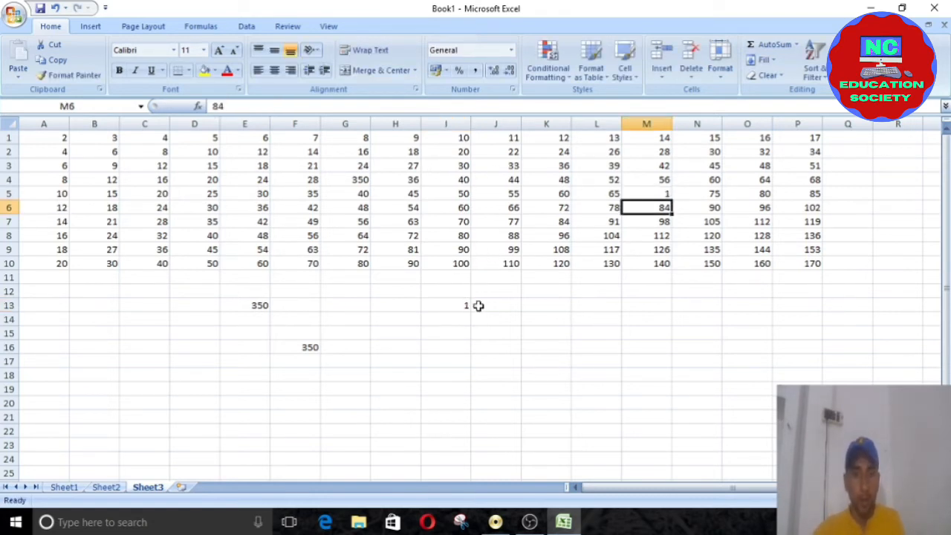
{"action": "left_click", "coordinate": [453, 305]}
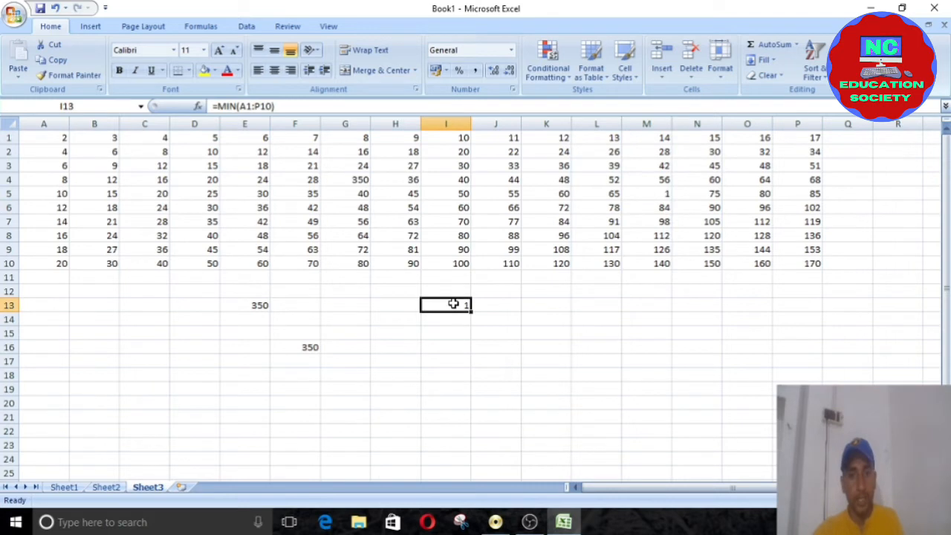
Step: Set E3 in the table to -5 and check the MIN formula cell I13
{"action": "left_click", "coordinate": [265, 166]}
{"action": "type", "text": "-5"}
{"action": "key", "text": "Return"}
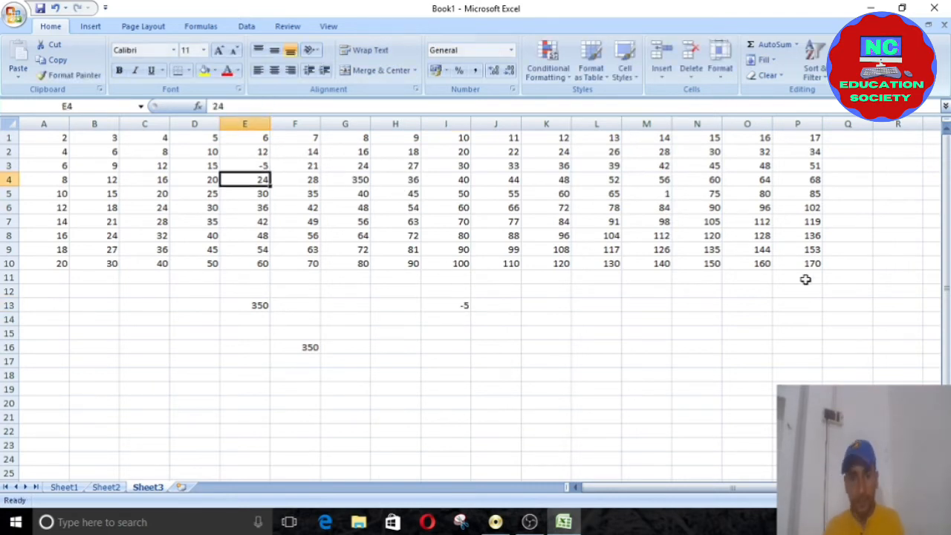
{"action": "left_click", "coordinate": [445, 304]}
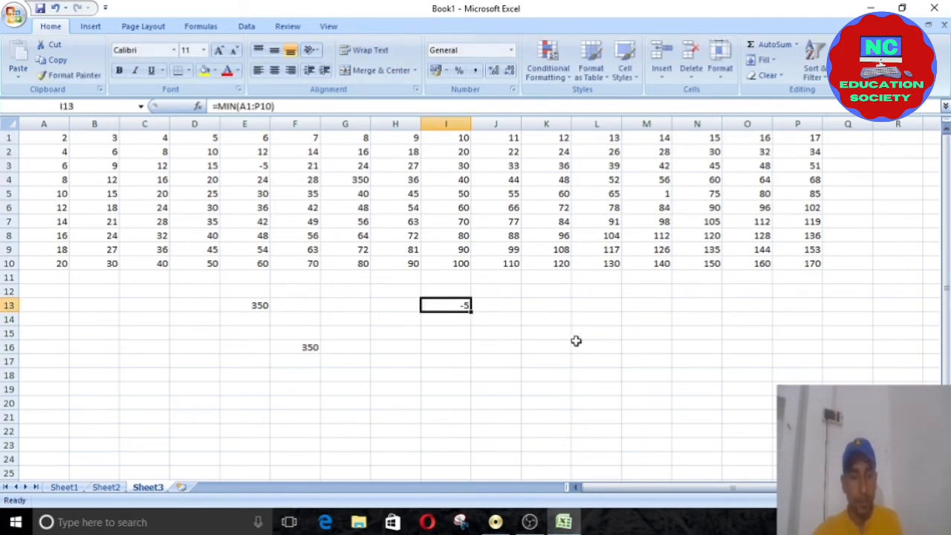
Step: Enter the formula =MIN(A1:P10) in J16, picking the table range directly in the sheet
{"action": "left_click", "coordinate": [513, 346]}
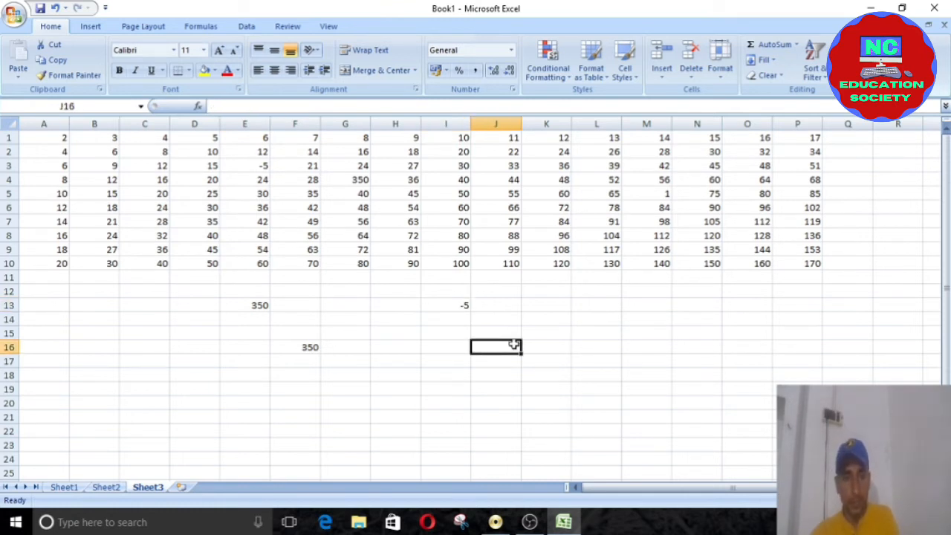
{"action": "type", "text": "="}
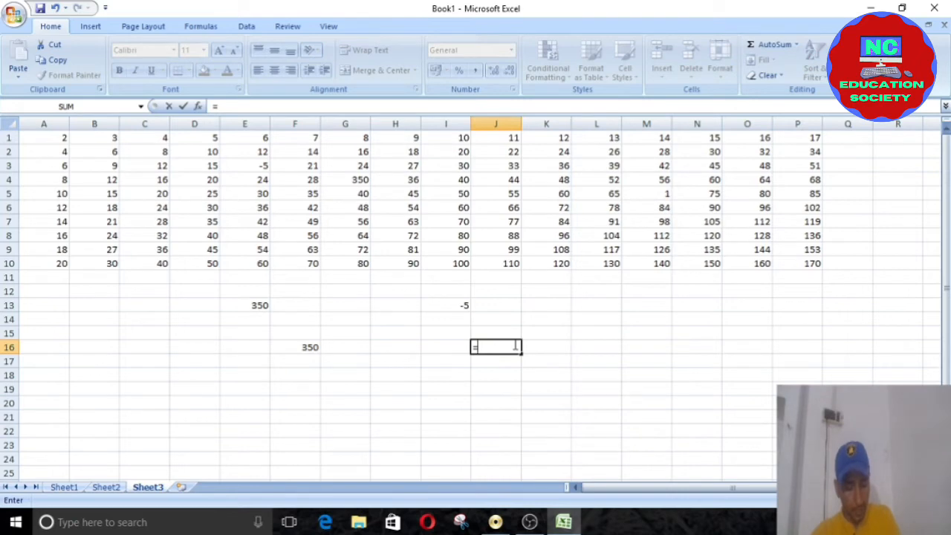
{"action": "type", "text": "min("}
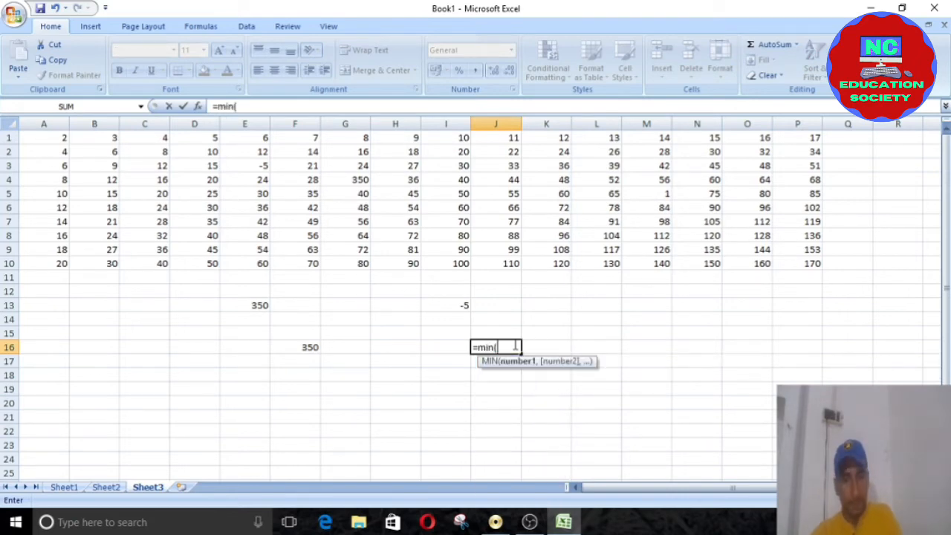
{"action": "left_click_drag", "start_coordinate": [53, 136], "coordinate": [786, 257]}
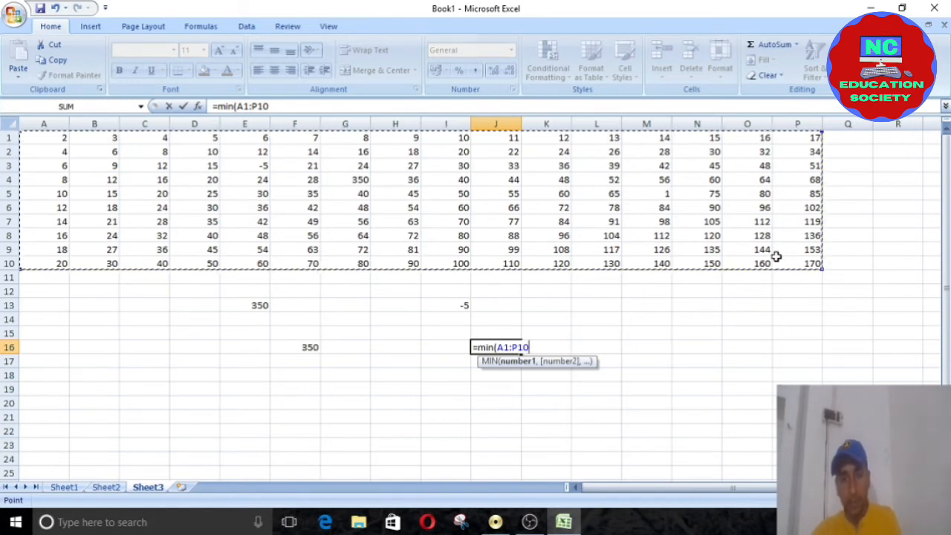
{"action": "key", "text": "Return"}
{"action": "left_click", "coordinate": [510, 346]}
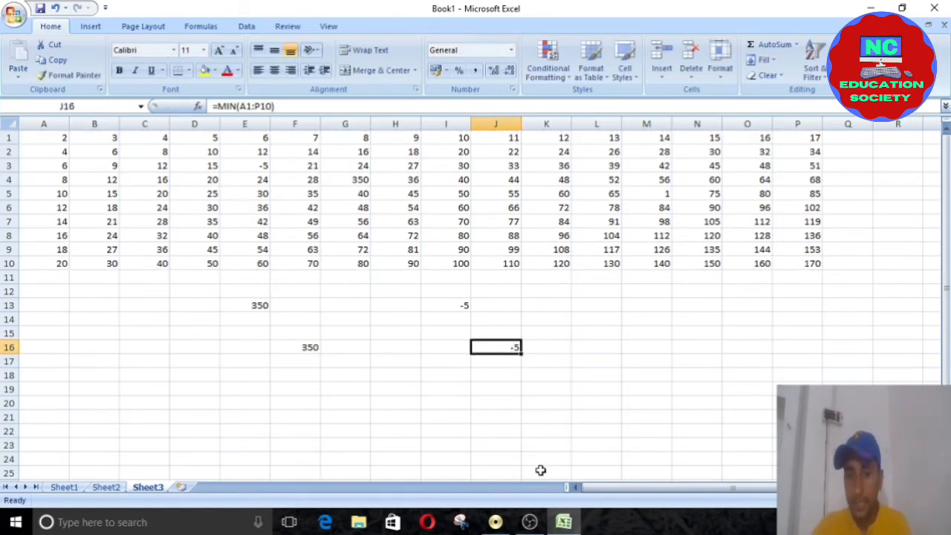
Step: Enter the formula =COUNT(A1:P10) in C16 to count the numbers in the table
{"action": "left_click", "coordinate": [131, 342]}
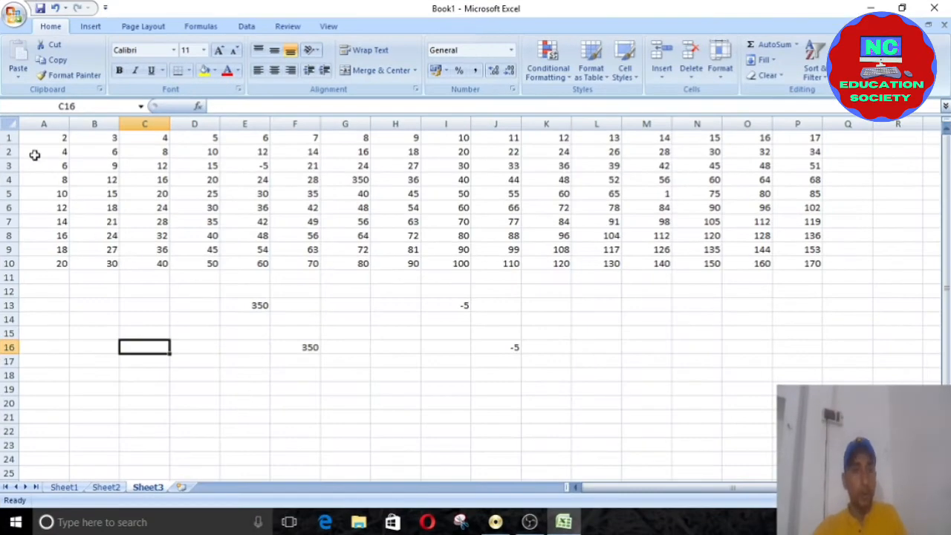
{"action": "left_click_drag", "start_coordinate": [54, 135], "coordinate": [795, 263]}
{"action": "left_click", "coordinate": [134, 346]}
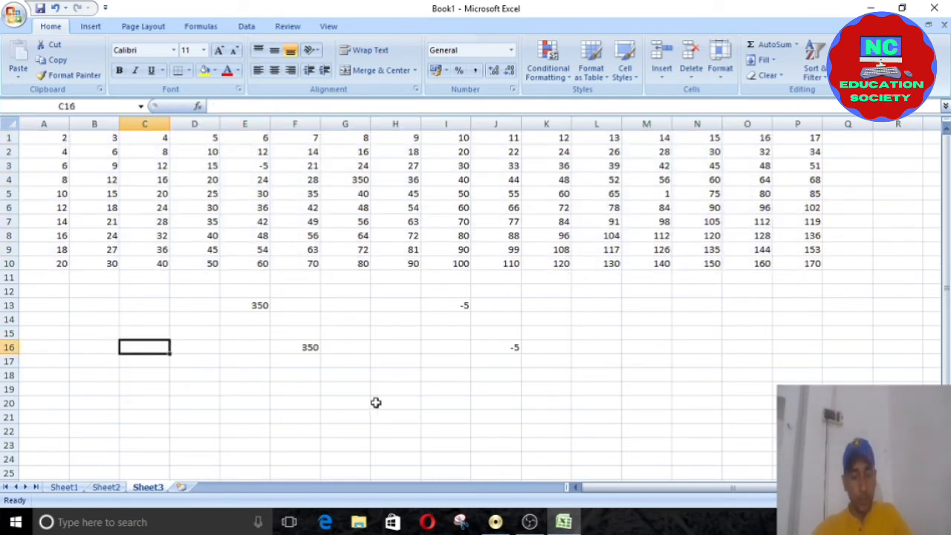
{"action": "type", "text": "="}
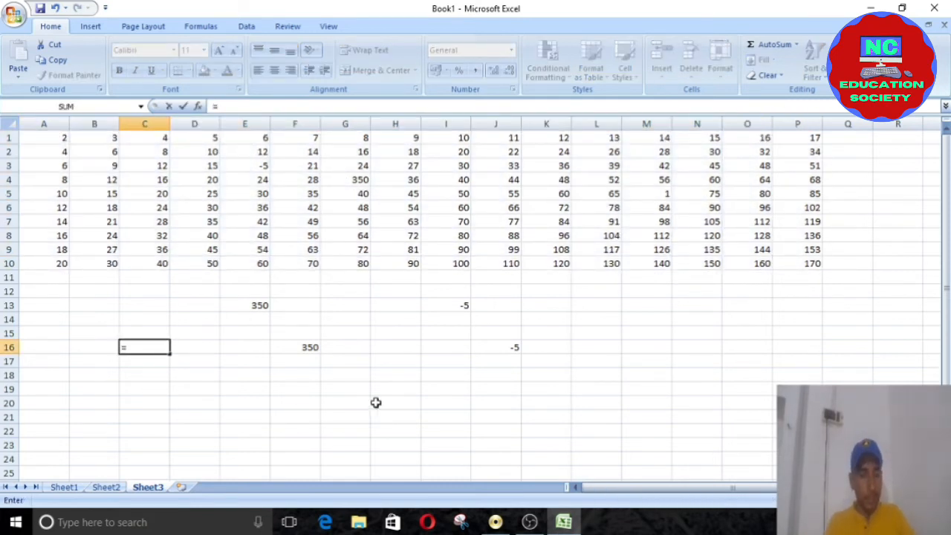
{"action": "type", "text": "count("}
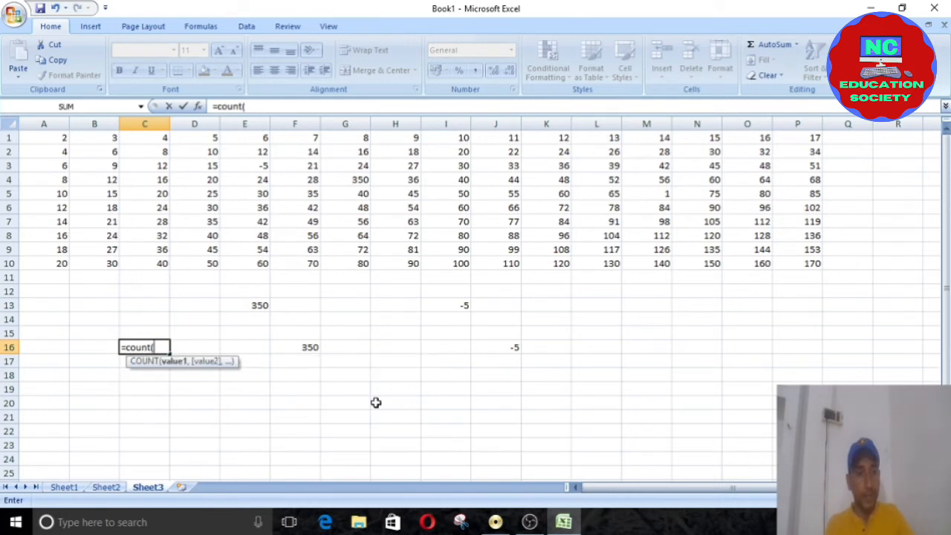
{"action": "type", "text": "a1"}
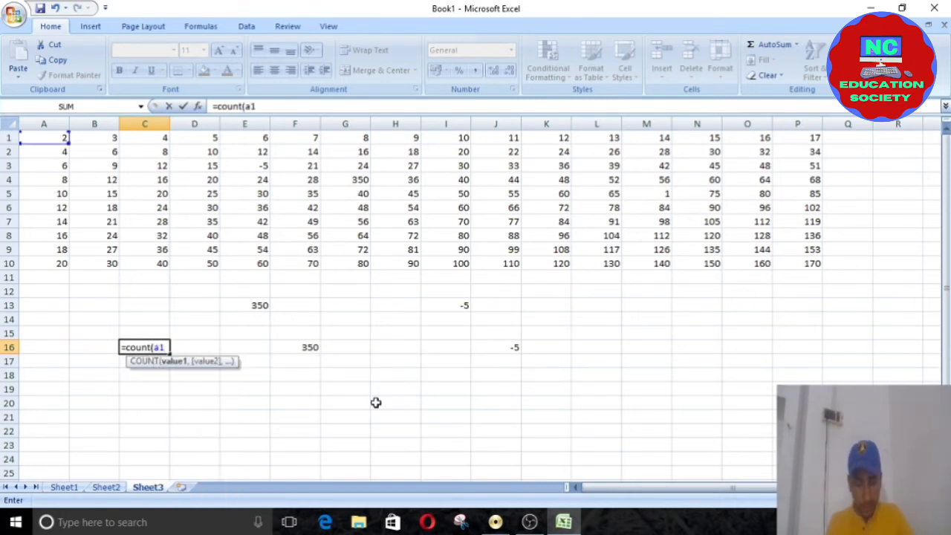
{"action": "type", "text": ":p"}
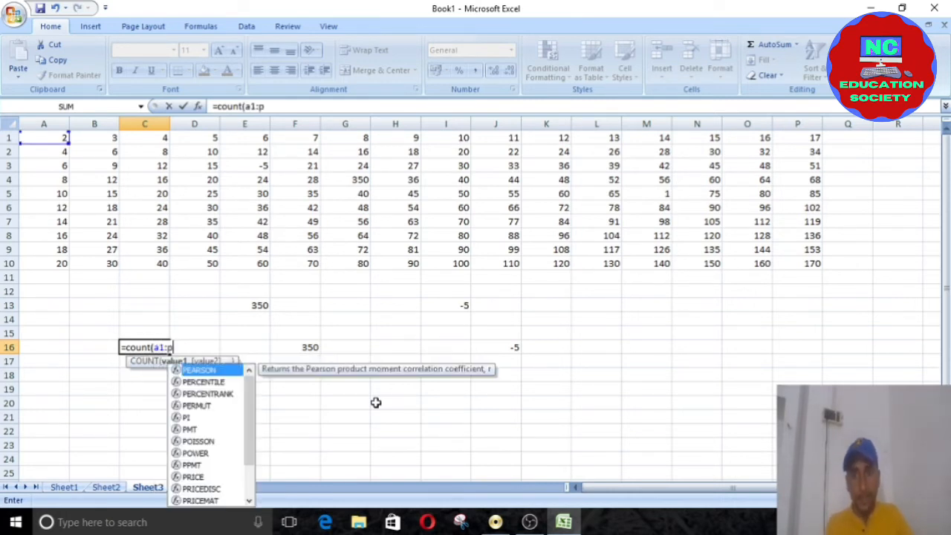
{"action": "type", "text": "10"}
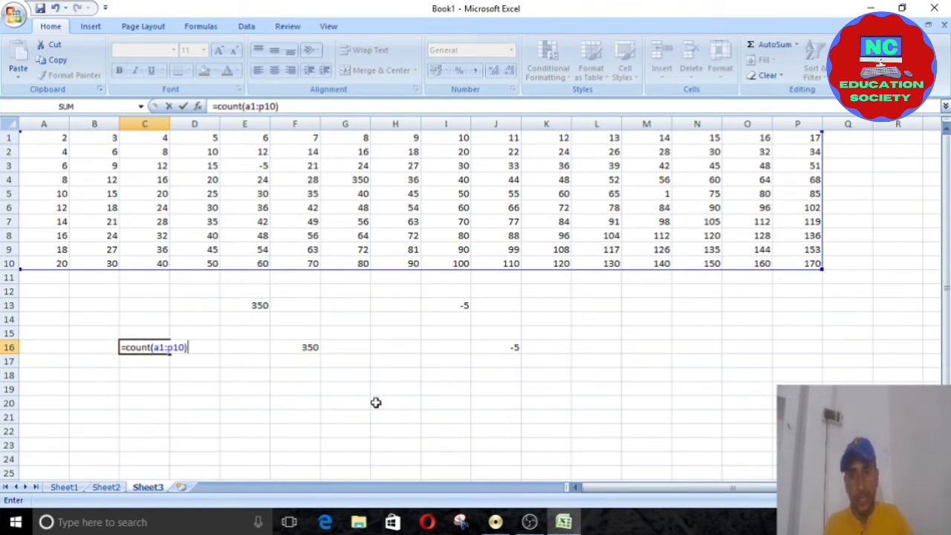
{"action": "key", "text": "Return"}
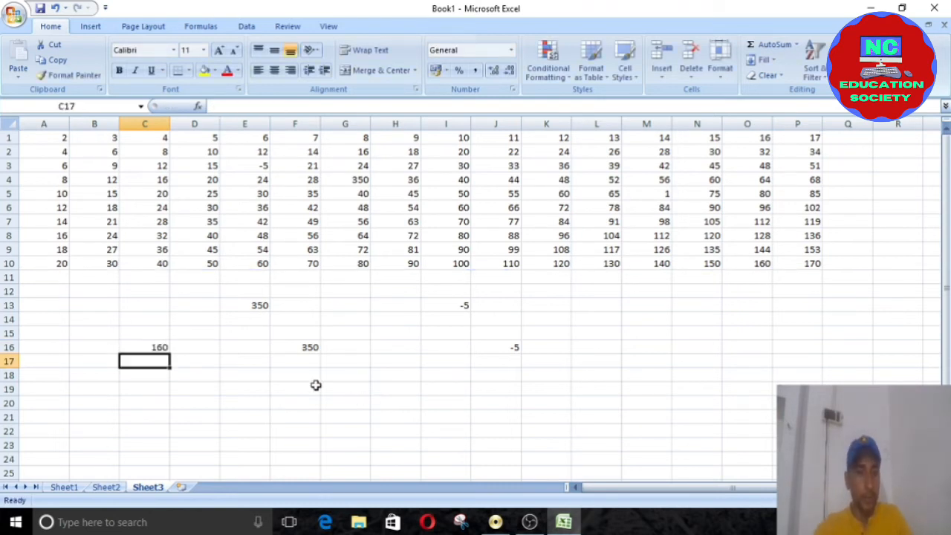
{"action": "left_click", "coordinate": [155, 347]}
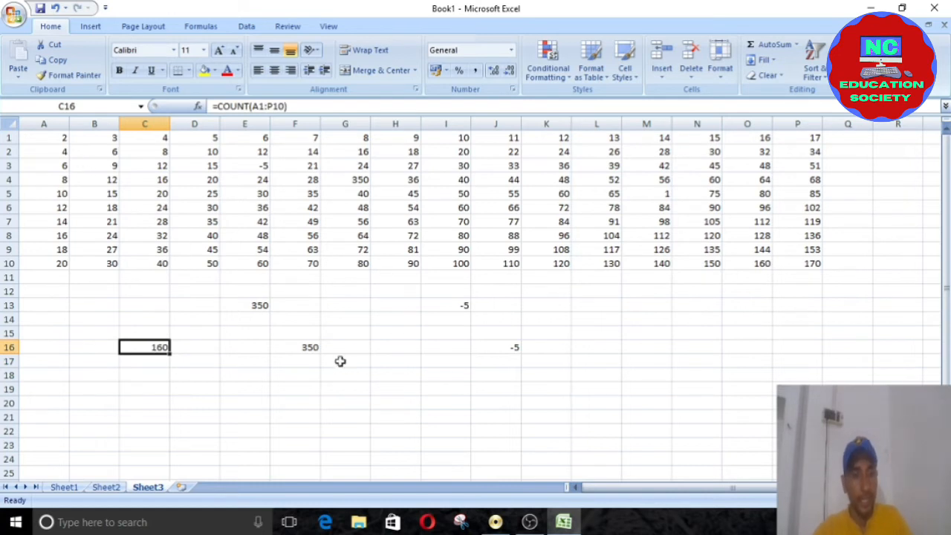
Step: Enter the formula =COUNT(A1:P10) in D18, picking the table range directly in the sheet
{"action": "left_click", "coordinate": [423, 361]}
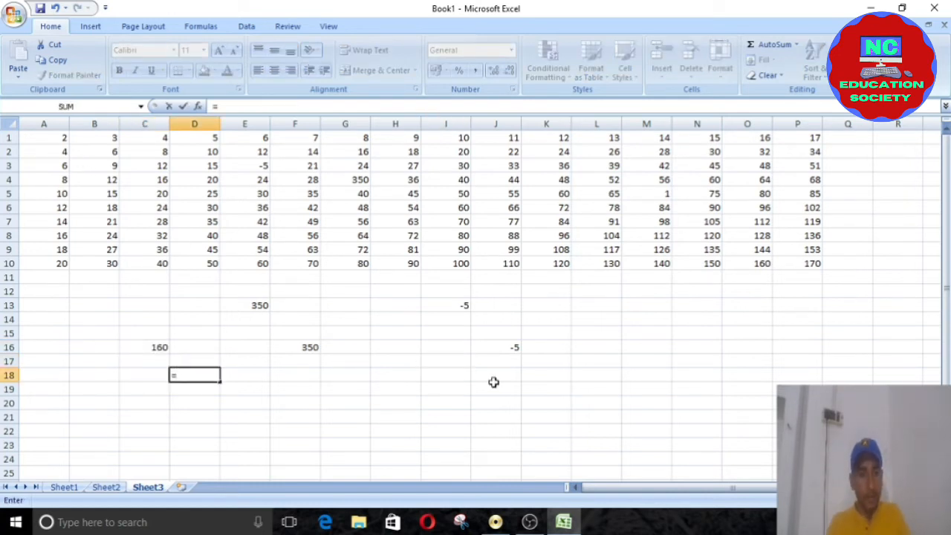
{"action": "type", "text": "cou"}
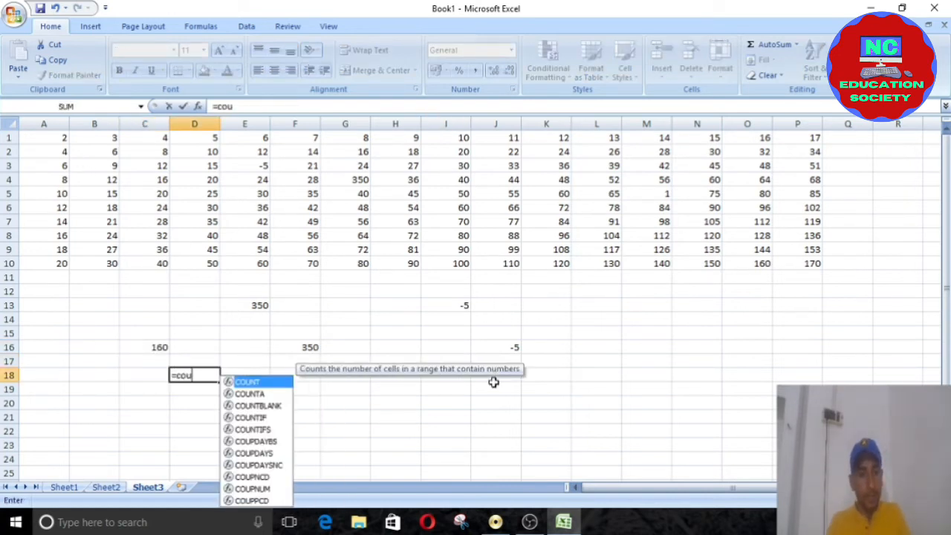
{"action": "type", "text": "nt("}
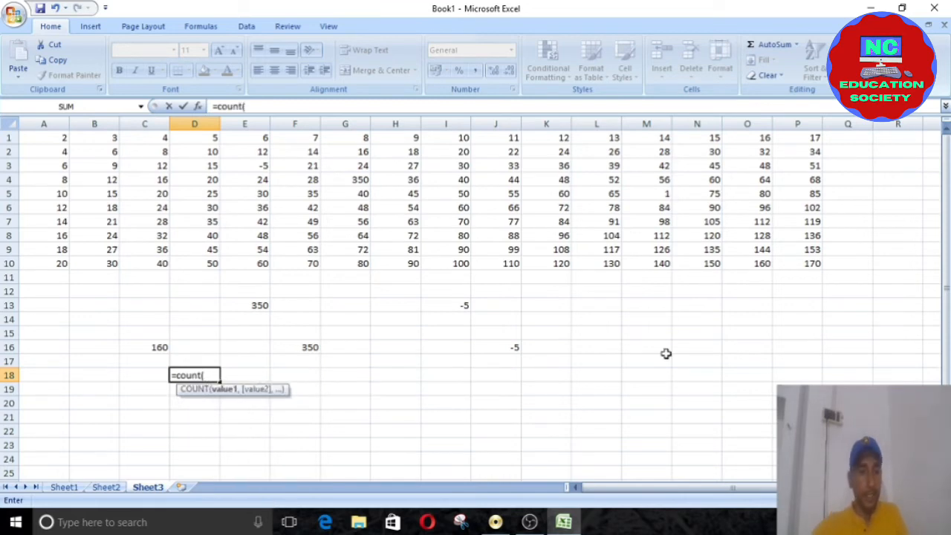
{"action": "left_click_drag", "start_coordinate": [58, 134], "coordinate": [807, 260]}
{"action": "left_click_drag", "start_coordinate": [807, 262], "coordinate": [807, 263]}
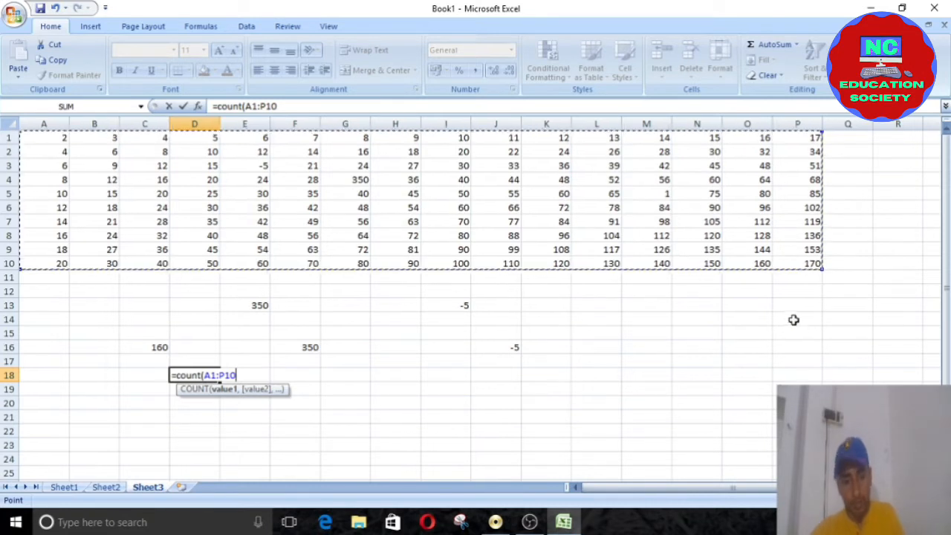
{"action": "key", "text": "Return"}
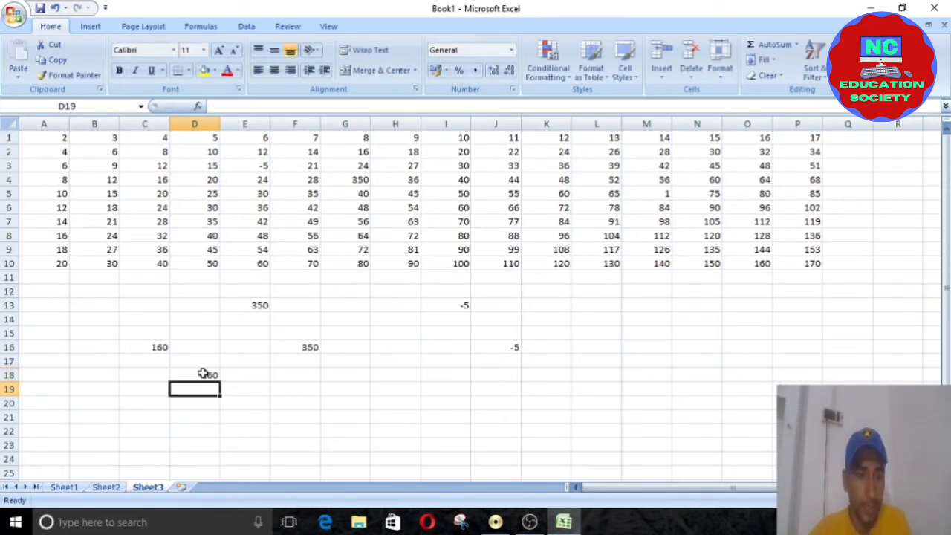
{"action": "left_click", "coordinate": [160, 348]}
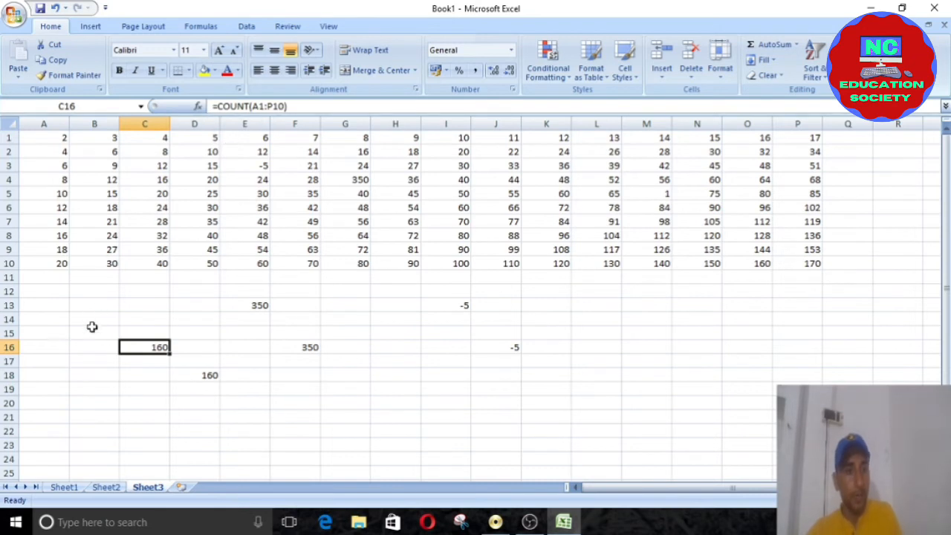
Step: Enter the formula =COUNTA(A1:P10) in A15 and compare it with the COUNT formula in C16
{"action": "left_click", "coordinate": [58, 331]}
{"action": "type", "text": "=c"}
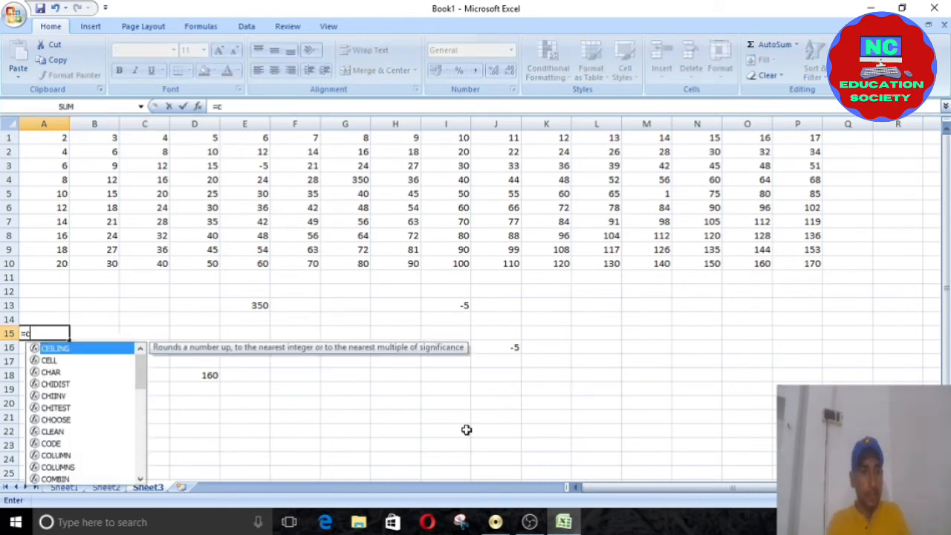
{"action": "type", "text": "ounta("}
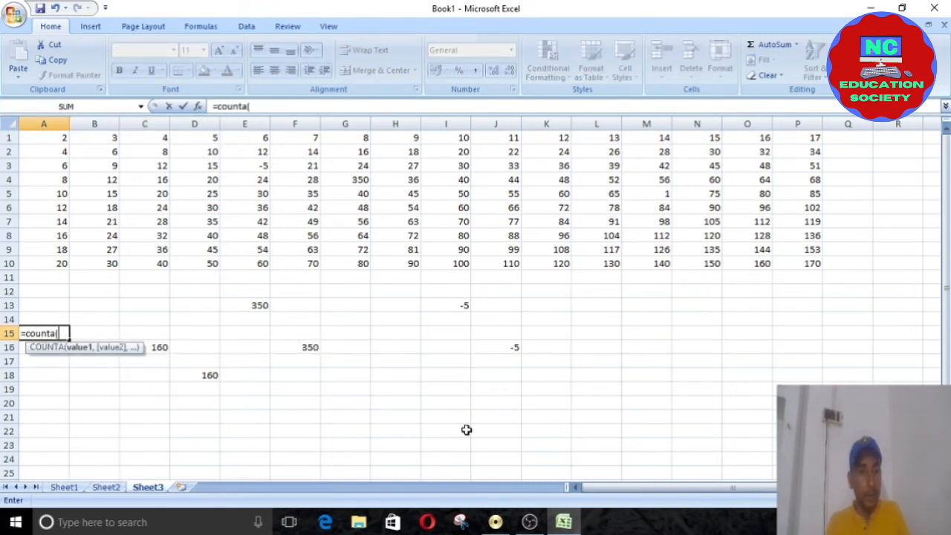
{"action": "left_click_drag", "start_coordinate": [57, 133], "coordinate": [851, 276]}
{"action": "left_click", "coordinate": [849, 275]}
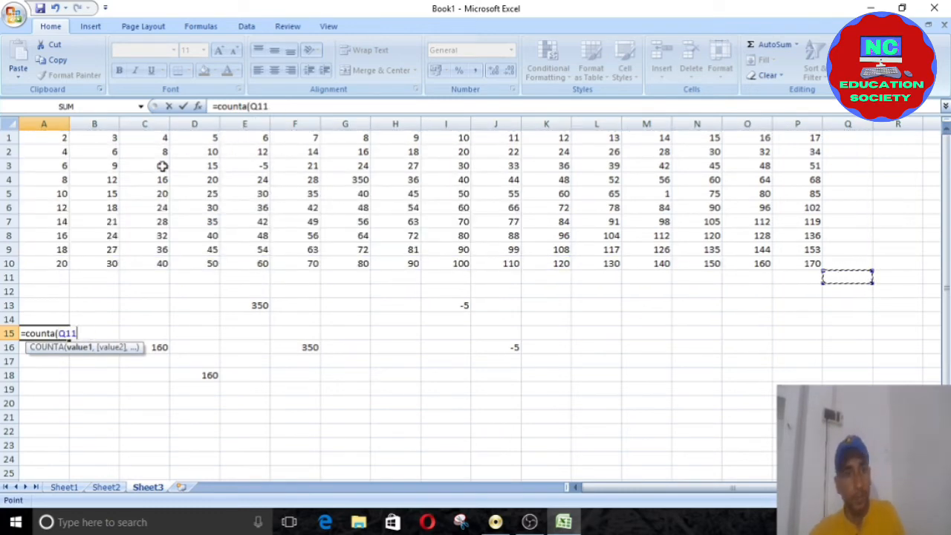
{"action": "left_click_drag", "start_coordinate": [59, 136], "coordinate": [821, 268]}
{"action": "key", "text": "Return"}
{"action": "left_click", "coordinate": [38, 333]}
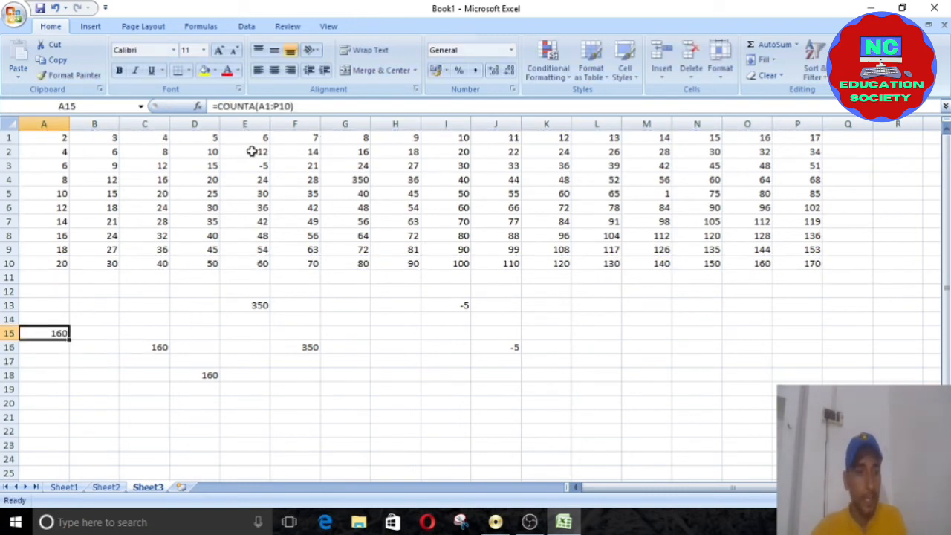
{"action": "left_click", "coordinate": [159, 346]}
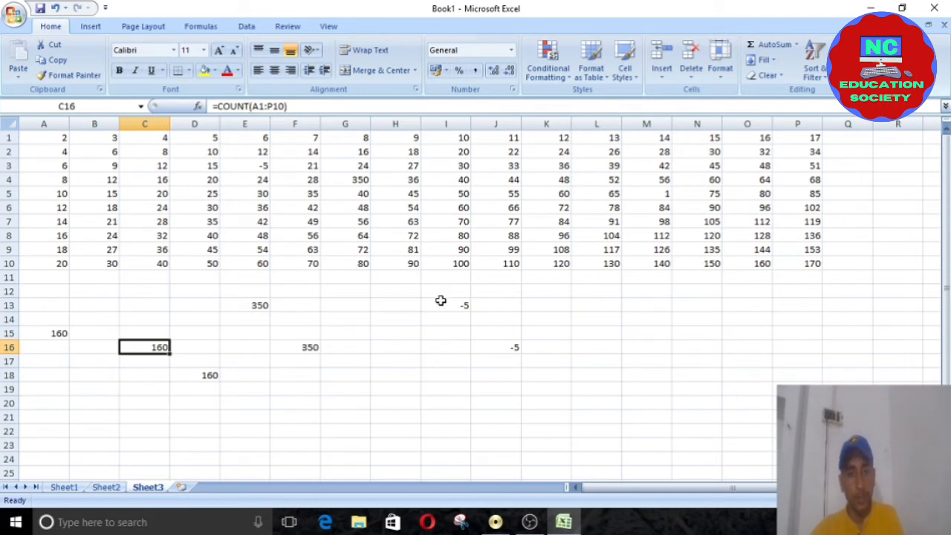
Step: Enter a sample first name in A21 and fill it across the range A21:L31
{"action": "scroll", "coordinate": [252, 325], "scroll_direction": "down", "scroll_amount": 3}
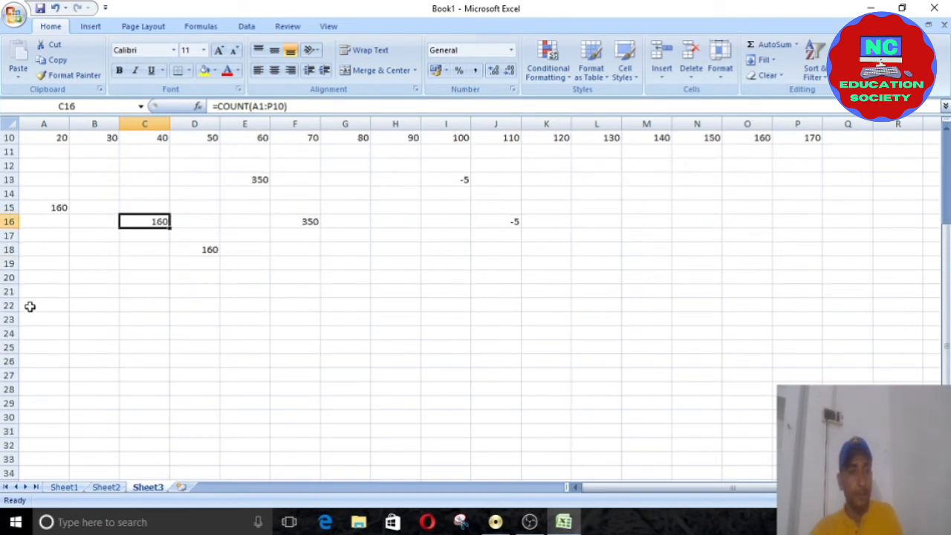
{"action": "left_click", "coordinate": [38, 290]}
{"action": "type", "text": "Ram"}
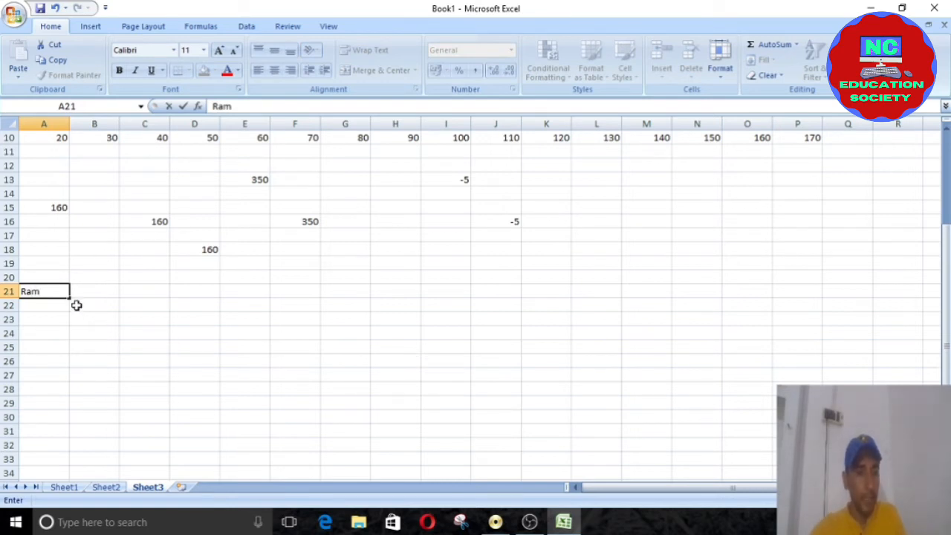
{"action": "left_click_drag", "start_coordinate": [70, 299], "coordinate": [617, 387]}
{"action": "scroll", "coordinate": [618, 364], "scroll_direction": "down", "scroll_amount": 4}
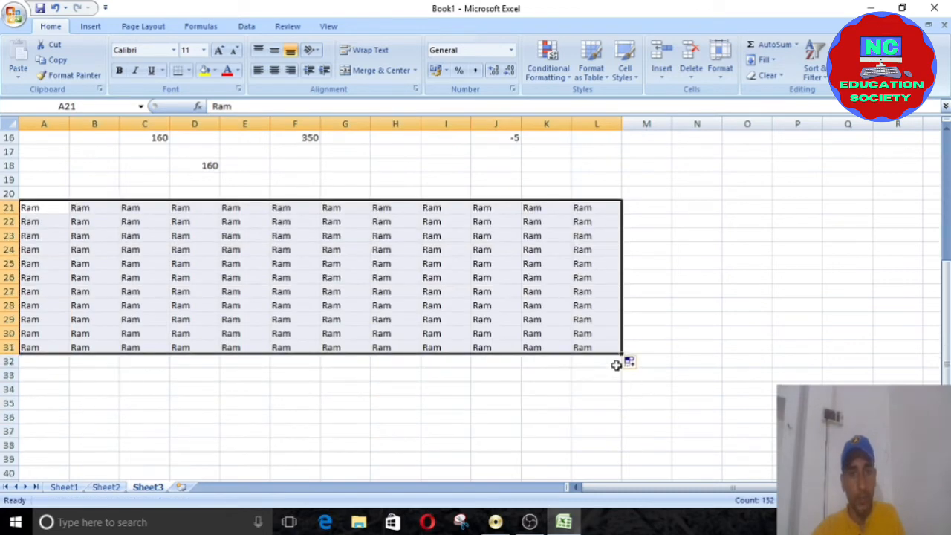
{"action": "scroll", "coordinate": [327, 383], "scroll_direction": "up", "scroll_amount": 2}
Step: Enter the formula =COUNTA(A21:L31) in F34 to count the filled text cells
{"action": "left_click", "coordinate": [287, 388]}
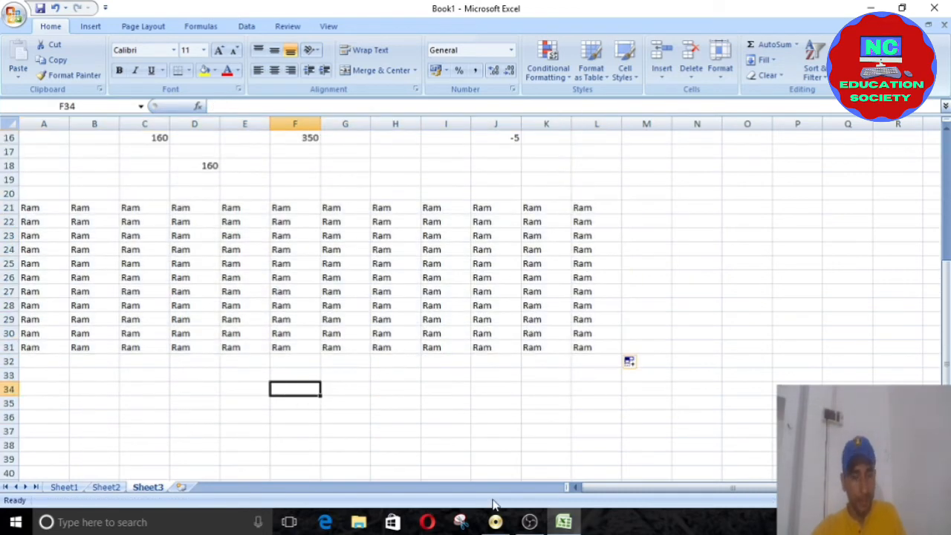
{"action": "type", "text": "=coun"}
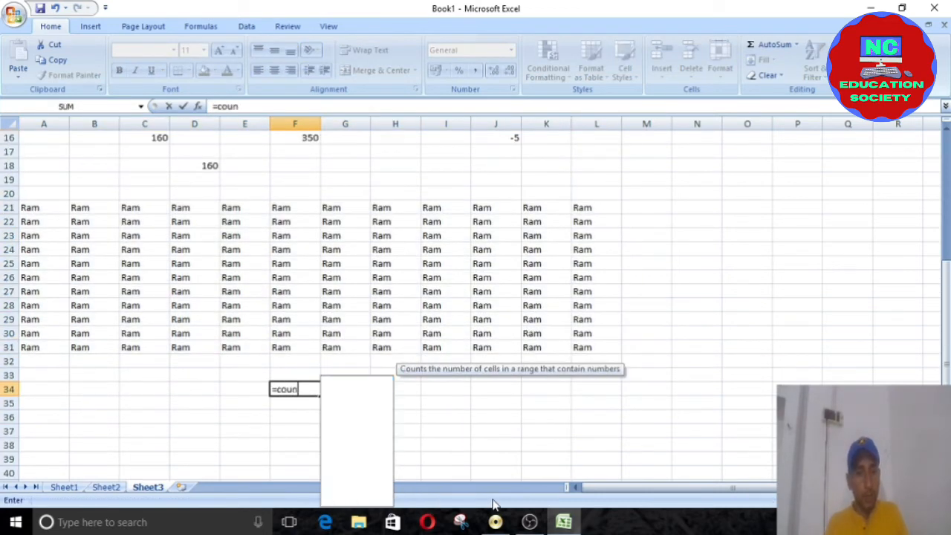
{"action": "type", "text": "ta"}
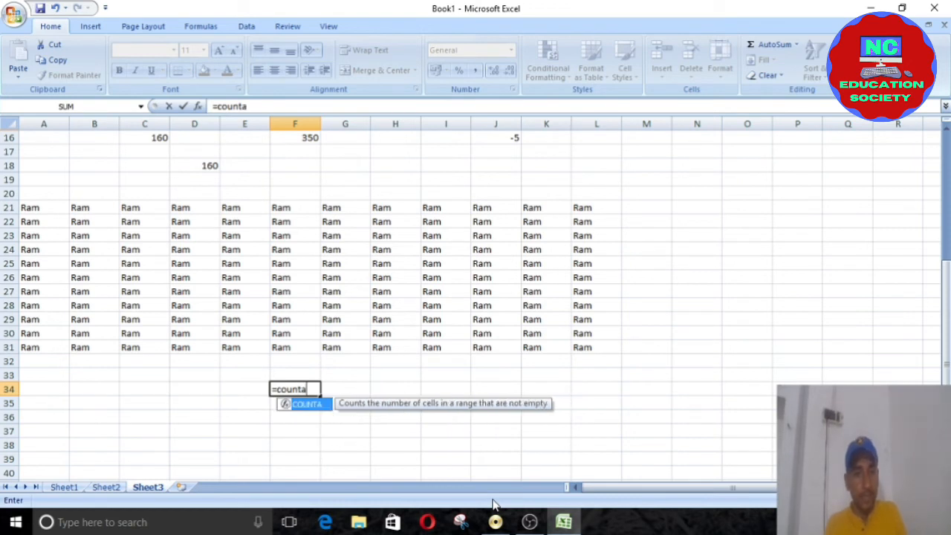
{"action": "type", "text": "("}
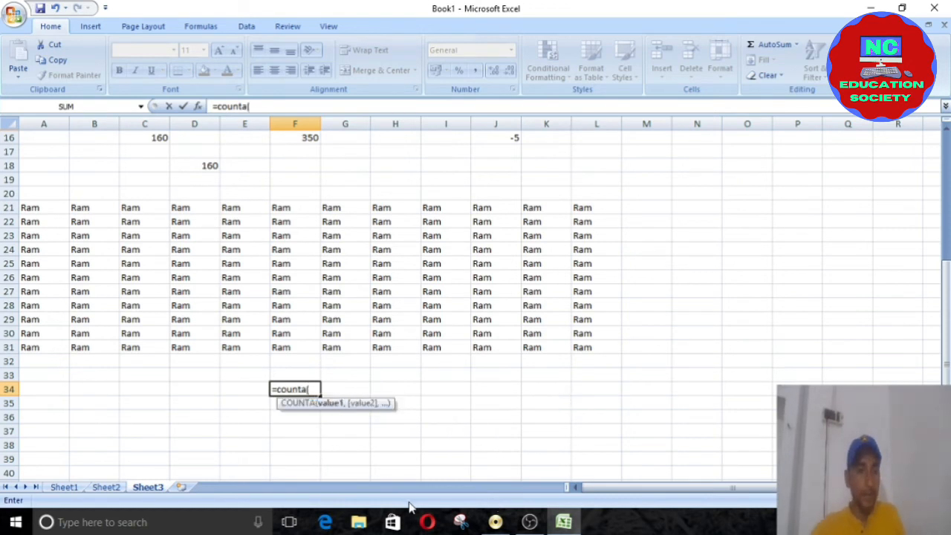
{"action": "left_click_drag", "start_coordinate": [37, 206], "coordinate": [586, 354]}
{"action": "key", "text": "Return"}
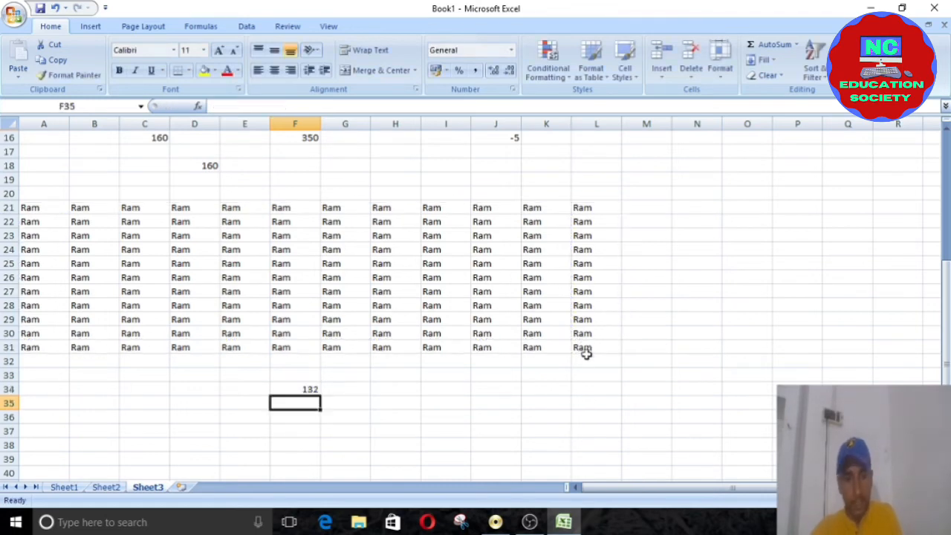
{"action": "left_click", "coordinate": [288, 389]}
{"action": "scroll", "coordinate": [334, 355], "scroll_direction": "up", "scroll_amount": 5}
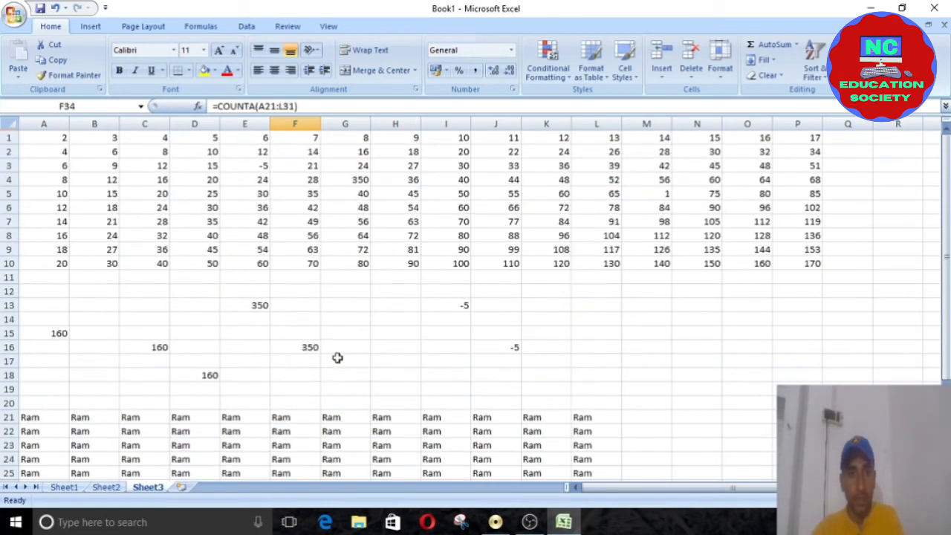
Step: Enter 1 in A35 and 2 in A36, and fill the number series down to 21 in A55
{"action": "scroll", "coordinate": [327, 349], "scroll_direction": "down", "scroll_amount": 5}
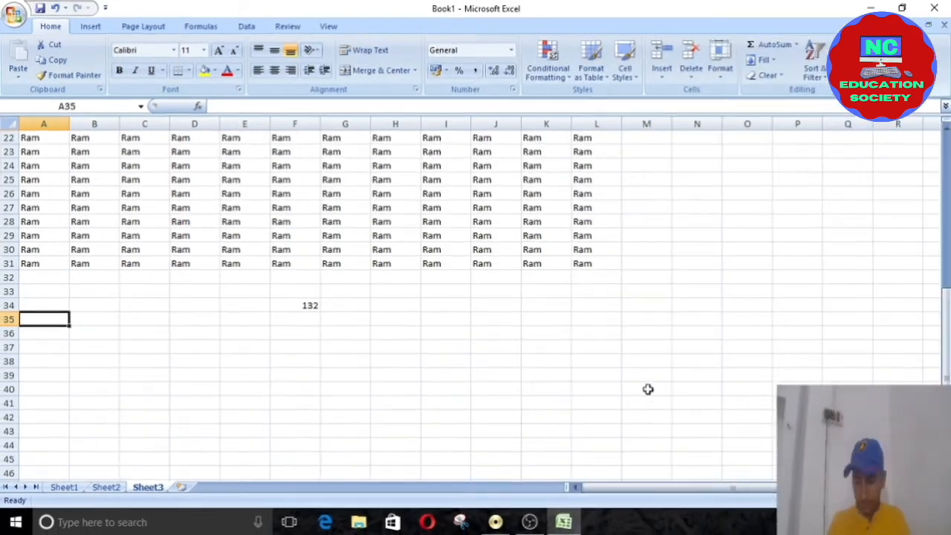
{"action": "type", "text": "1"}
{"action": "key", "text": "Return"}
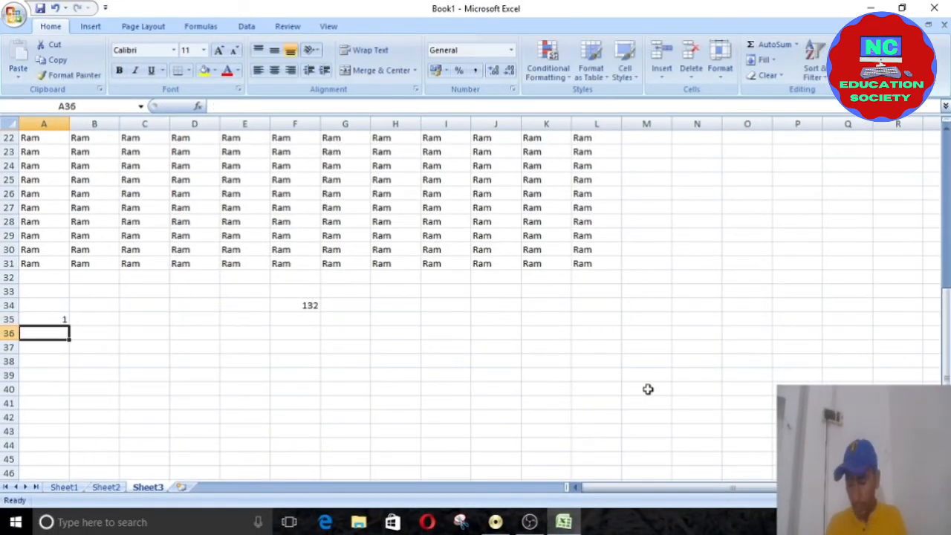
{"action": "type", "text": "2"}
{"action": "scroll", "coordinate": [116, 312], "scroll_direction": "down", "scroll_amount": 3}
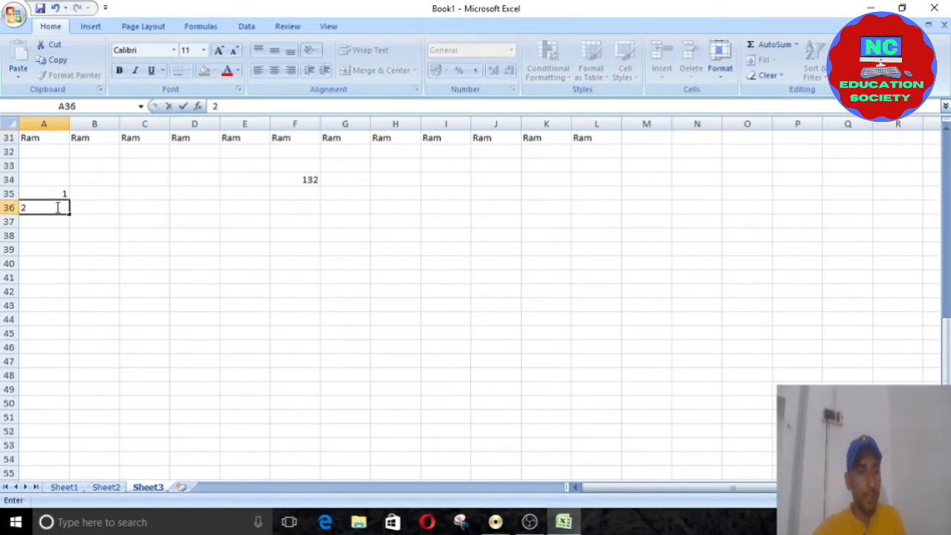
{"action": "left_click_drag", "start_coordinate": [53, 196], "coordinate": [71, 473]}
Step: Enter the formula =ROMAN(A35) in B35 to convert the first number of the series to a Roman numeral
{"action": "left_click", "coordinate": [115, 192]}
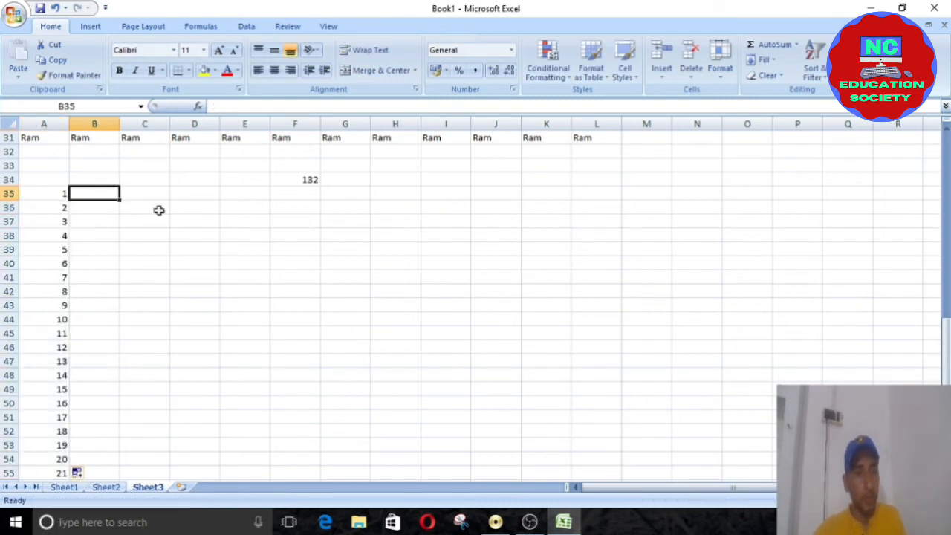
{"action": "type", "text": "="}
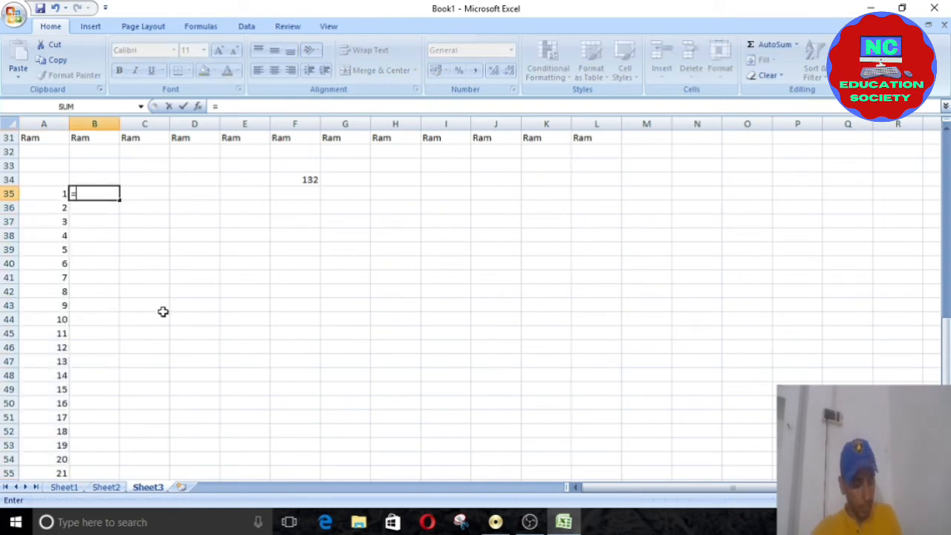
{"action": "type", "text": "r"}
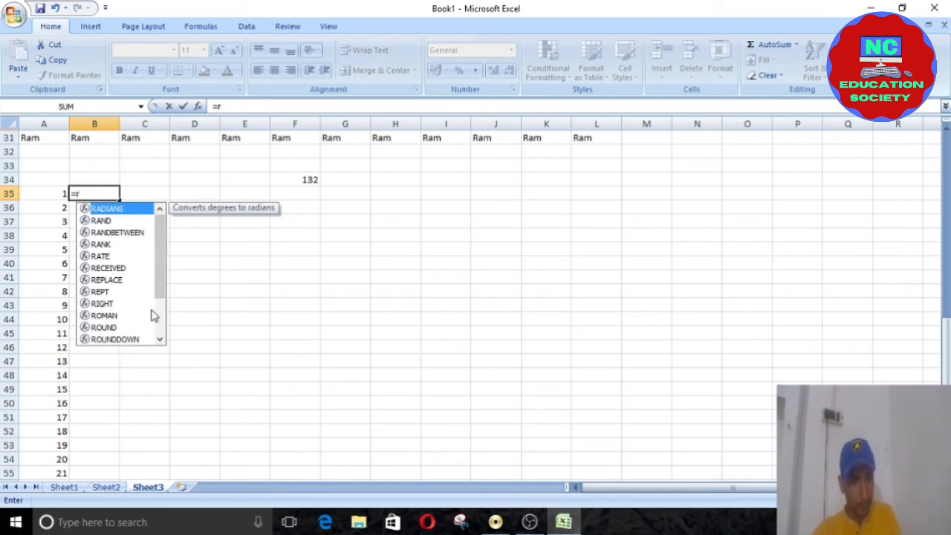
{"action": "type", "text": "oma"}
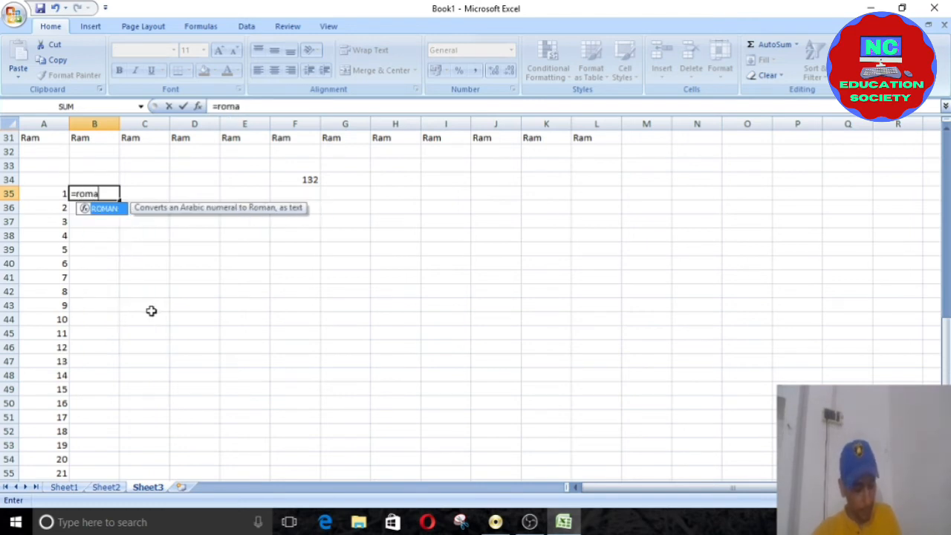
{"action": "type", "text": "n("}
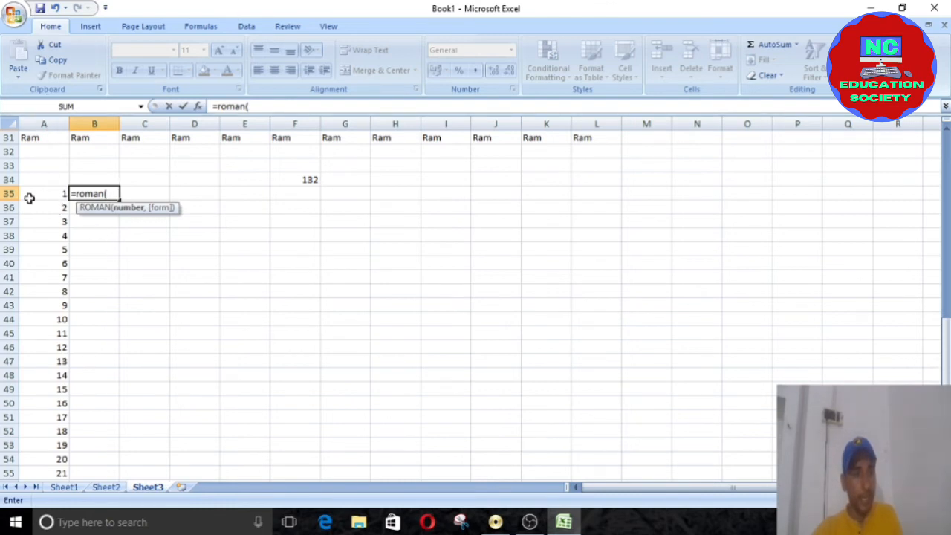
{"action": "type", "text": "3"}
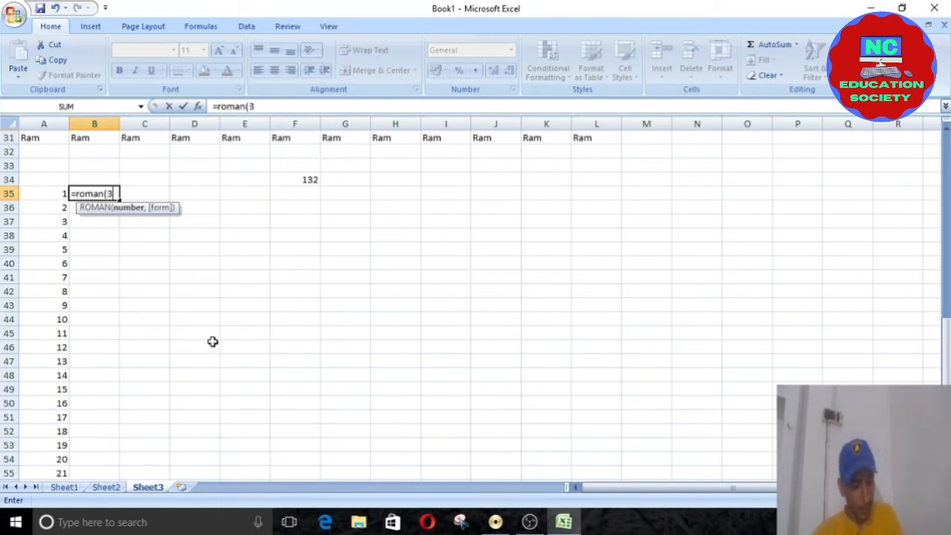
{"action": "key", "text": "BackSpace"}
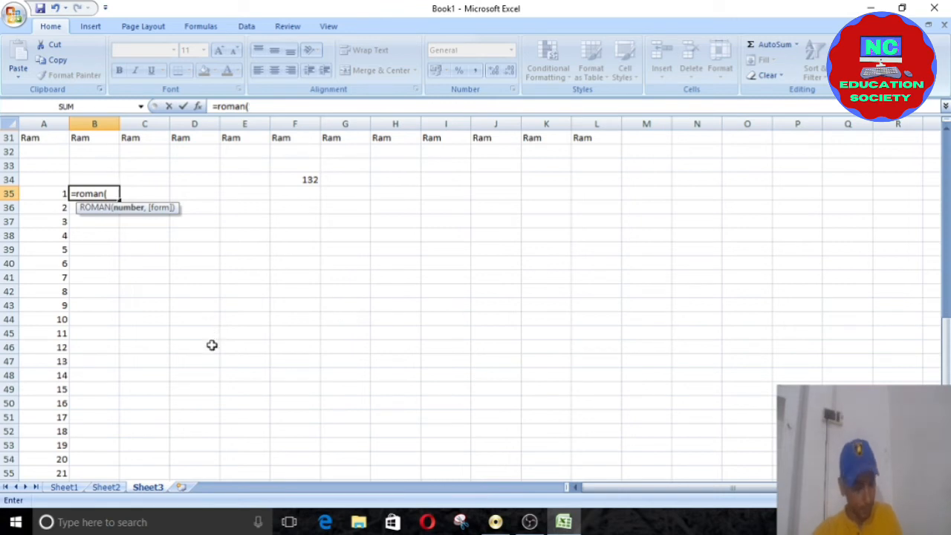
{"action": "type", "text": "a35"}
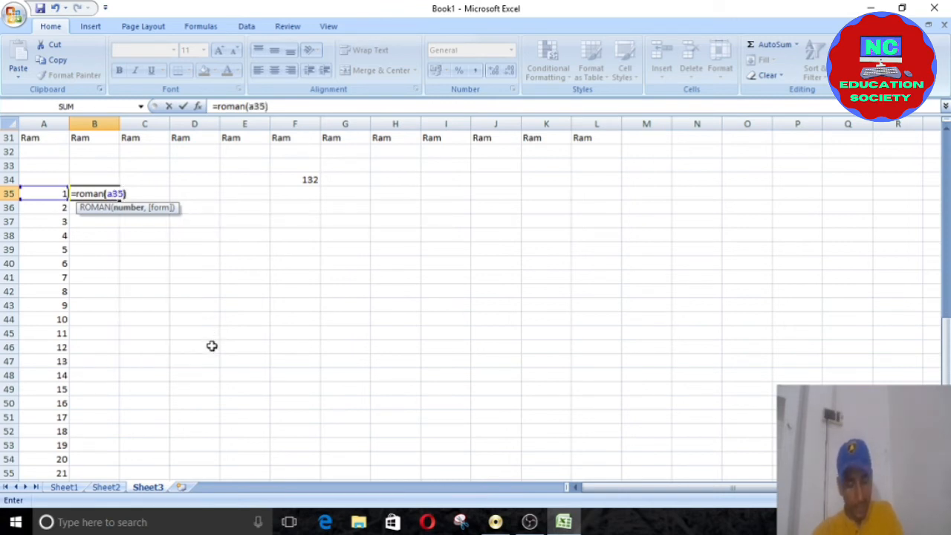
{"action": "key", "text": "Return"}
{"action": "left_click", "coordinate": [102, 193]}
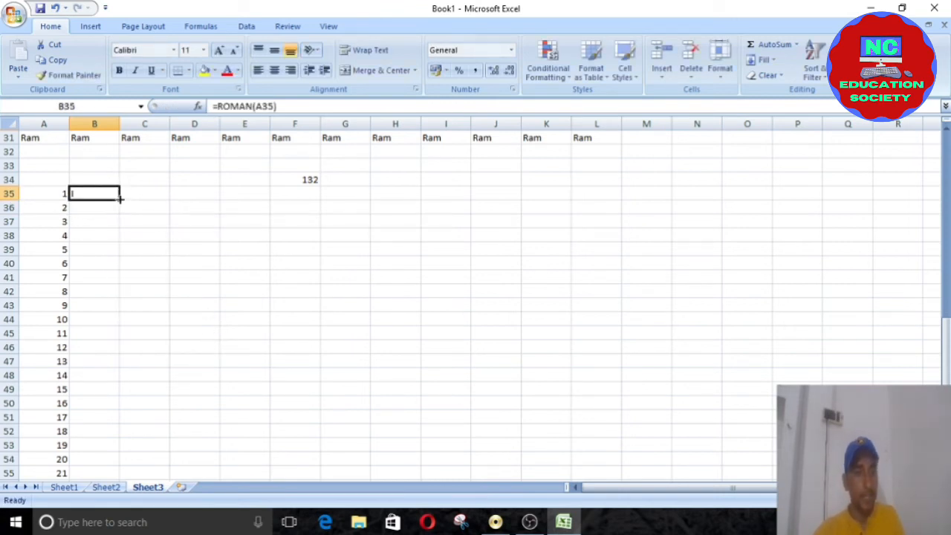
{"action": "mouse_move", "coordinate": [119, 198]}
{"action": "left_mouse_down"}
{"action": "mouse_move", "coordinate": [99, 423]}
{"action": "mouse_move", "coordinate": [94, 313]}
{"action": "mouse_move", "coordinate": [104, 199]}
{"action": "left_mouse_up"}
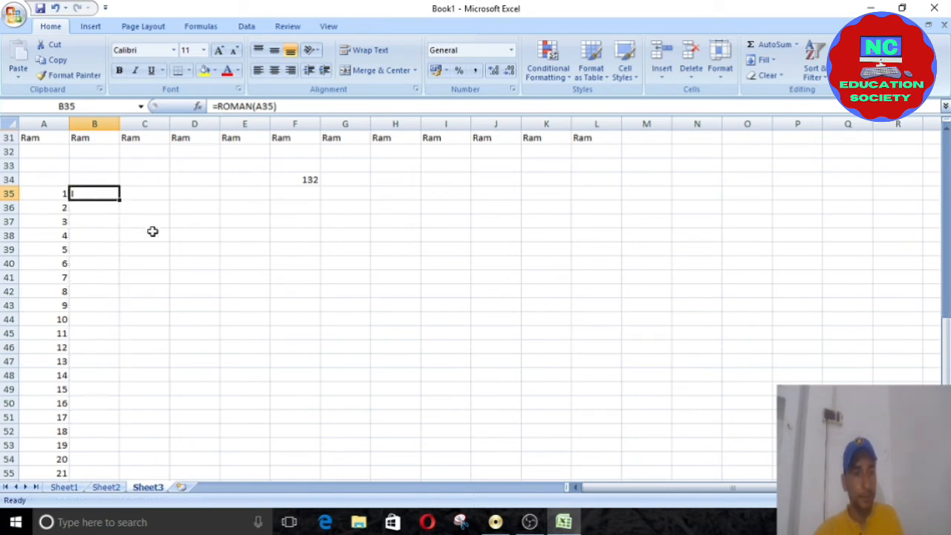
Step: Enter the formula =ROMAN(A36) in B36 and fill it down to B55
{"action": "left_click", "coordinate": [92, 209]}
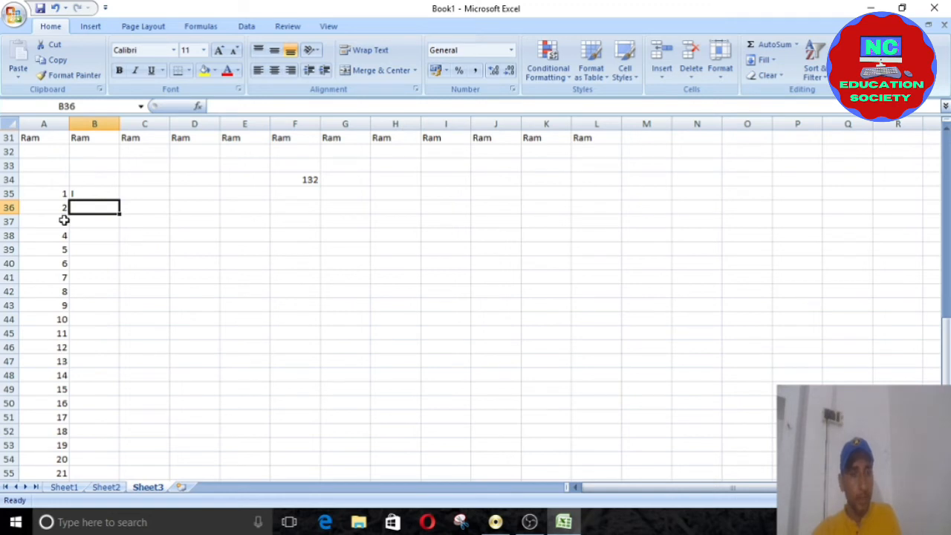
{"action": "type", "text": "="}
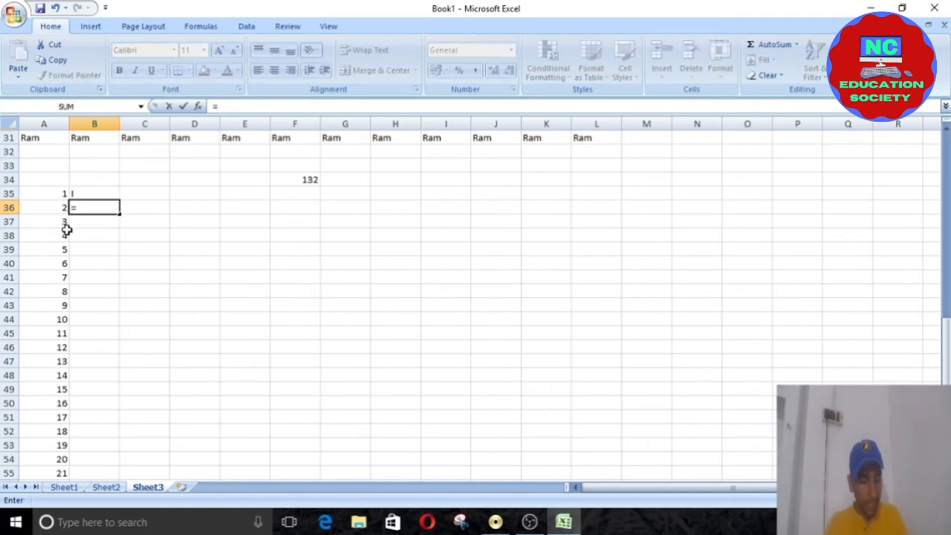
{"action": "type", "text": "roman"}
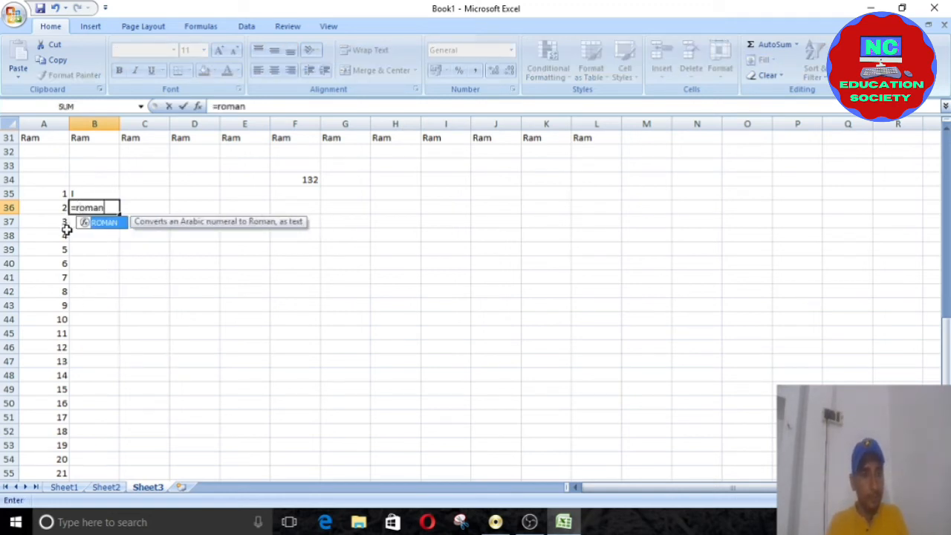
{"action": "type", "text": "("}
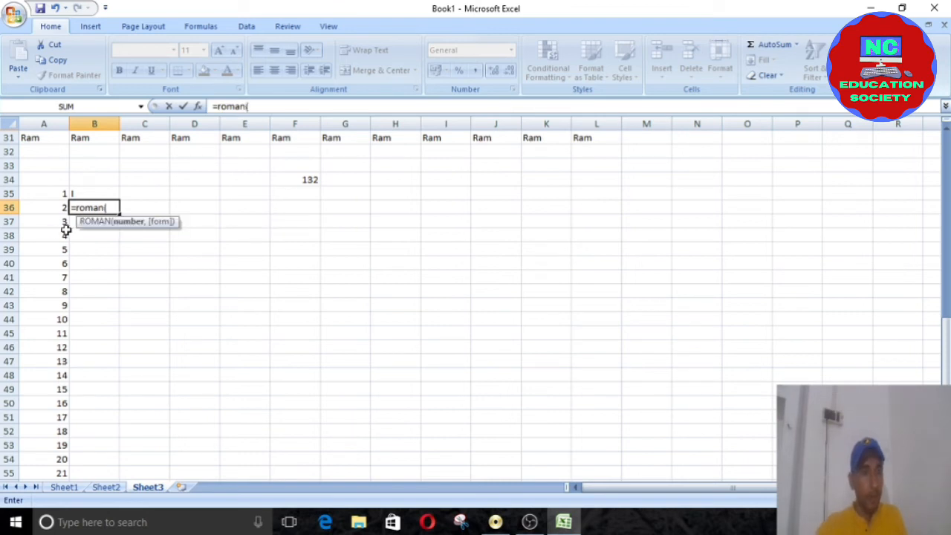
{"action": "left_click", "coordinate": [41, 208]}
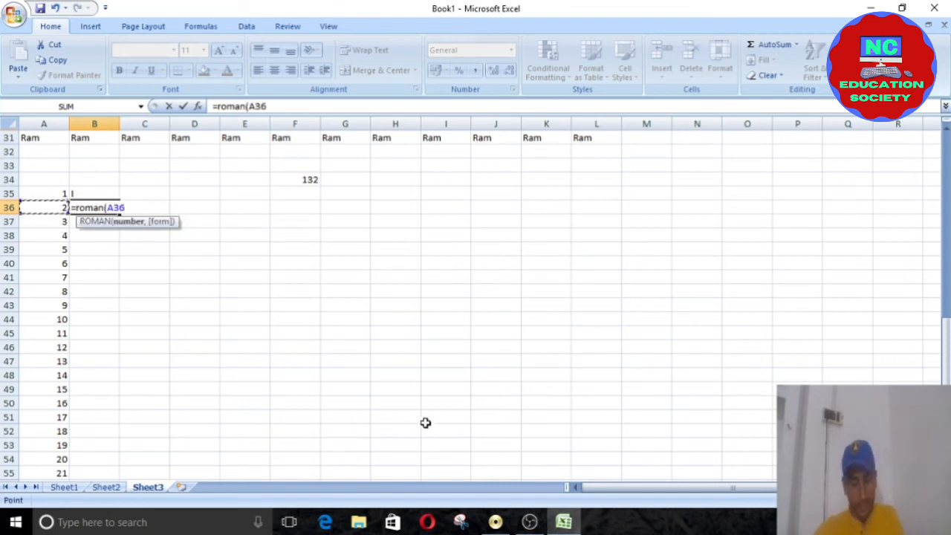
{"action": "type", "text": ")"}
{"action": "key", "text": "Return"}
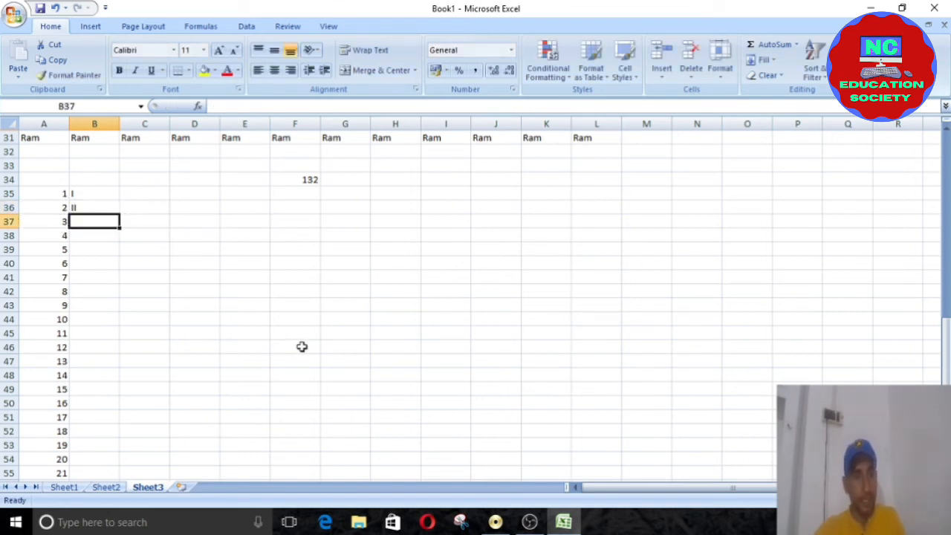
{"action": "left_click", "coordinate": [99, 205]}
{"action": "left_click_drag", "start_coordinate": [120, 216], "coordinate": [74, 474]}
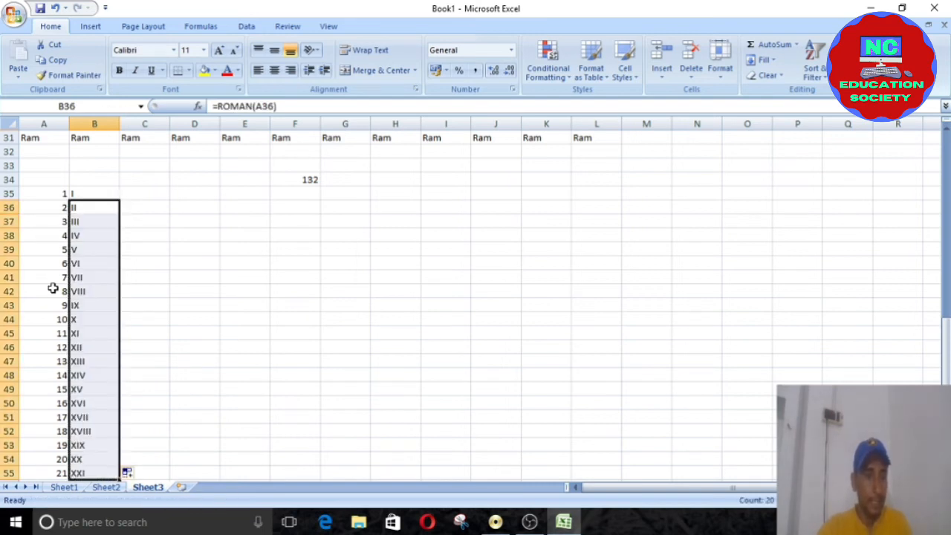
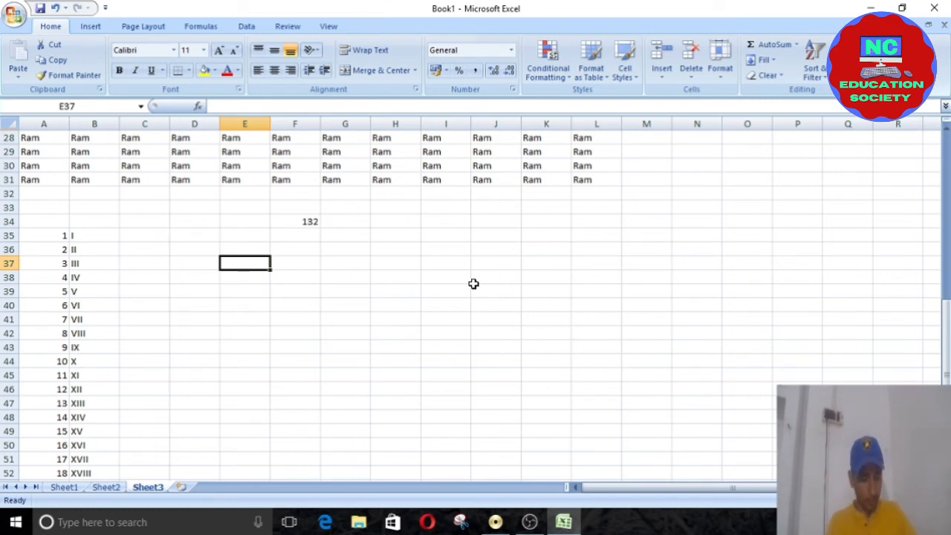
Step: Enter the column headings year in E37 and Earning in F37
{"action": "type", "text": "yea"}
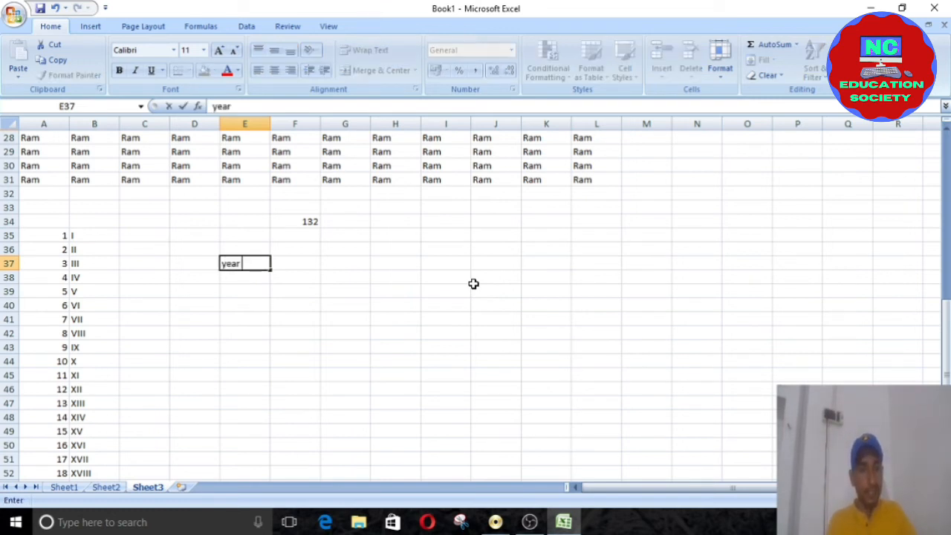
{"action": "type", "text": "r"}
{"action": "key", "text": "Tab"}
{"action": "type", "text": "Ear"}
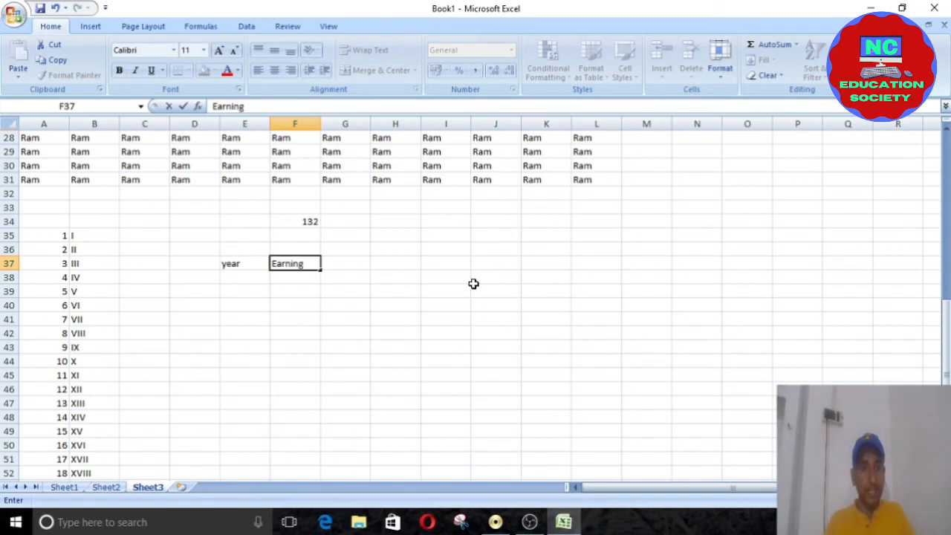
{"action": "type", "text": "ning"}
Step: List the years 2018, 2019, 2020 and 2021 in E38:E41 under the year heading
{"action": "left_click", "coordinate": [234, 282]}
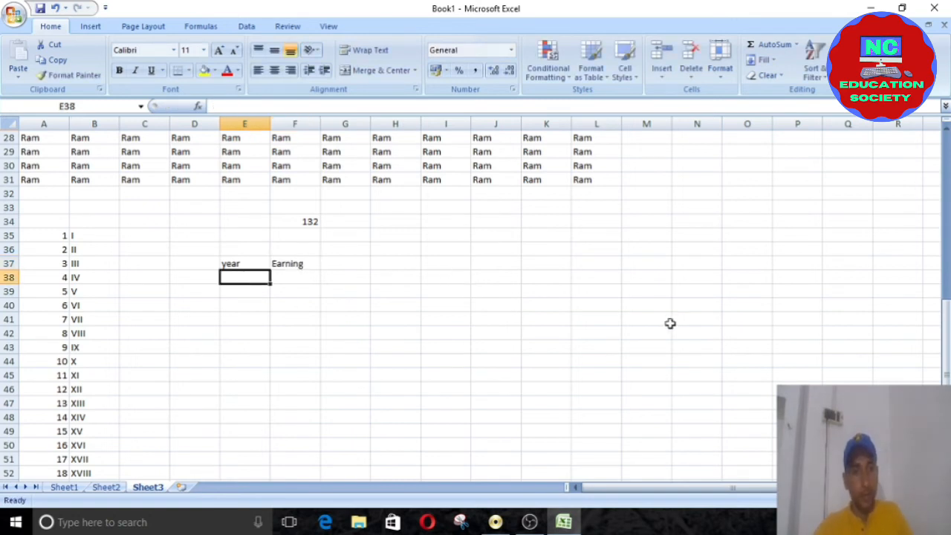
{"action": "type", "text": "2"}
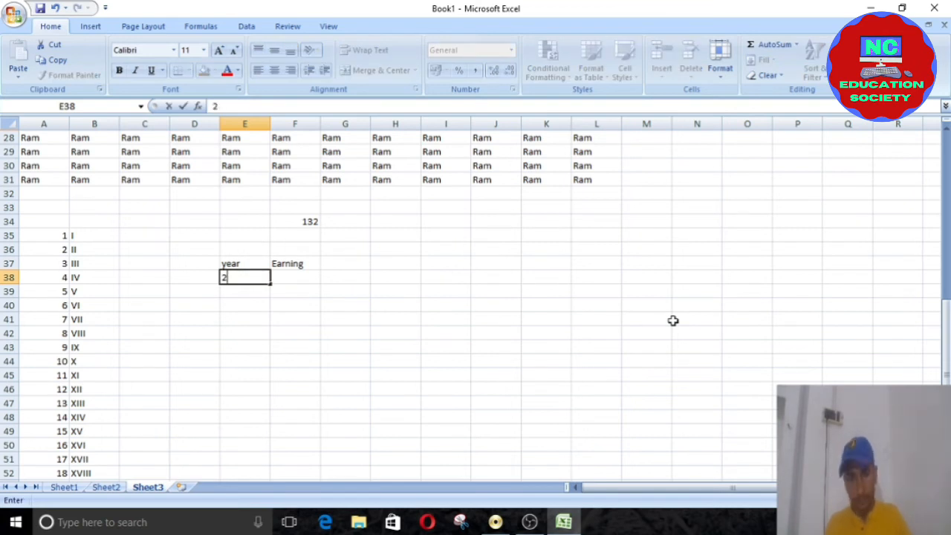
{"action": "type", "text": "01"}
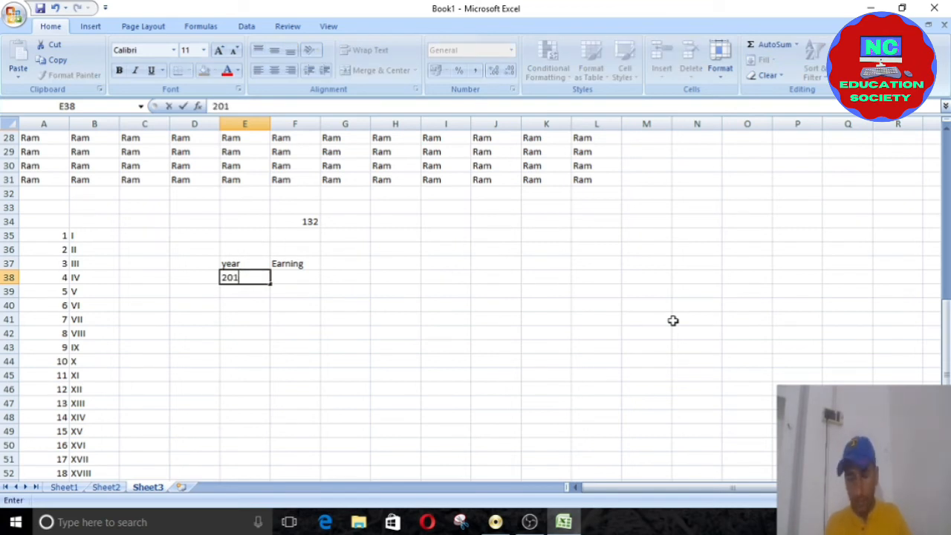
{"action": "type", "text": "8"}
{"action": "key", "text": "Return"}
{"action": "type", "text": "2019"}
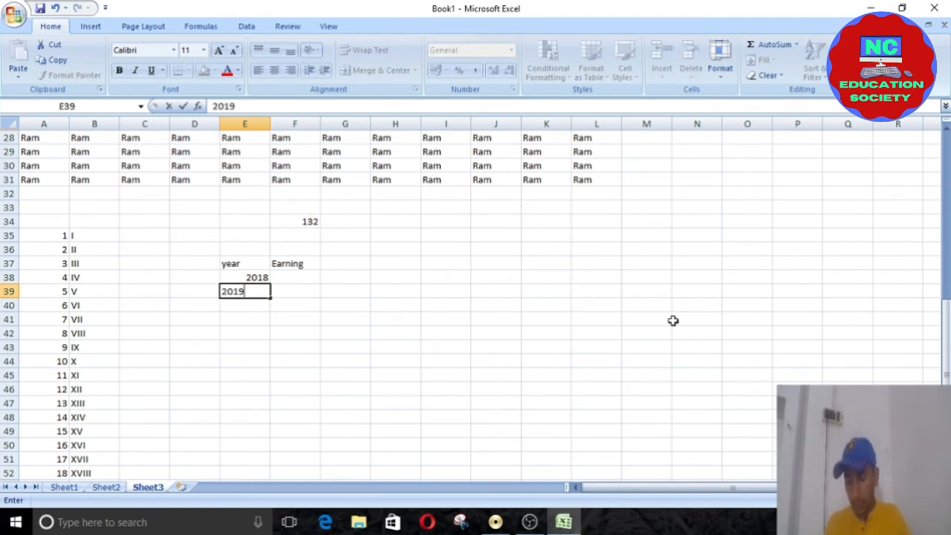
{"action": "key", "text": "Return"}
{"action": "type", "text": "2020"}
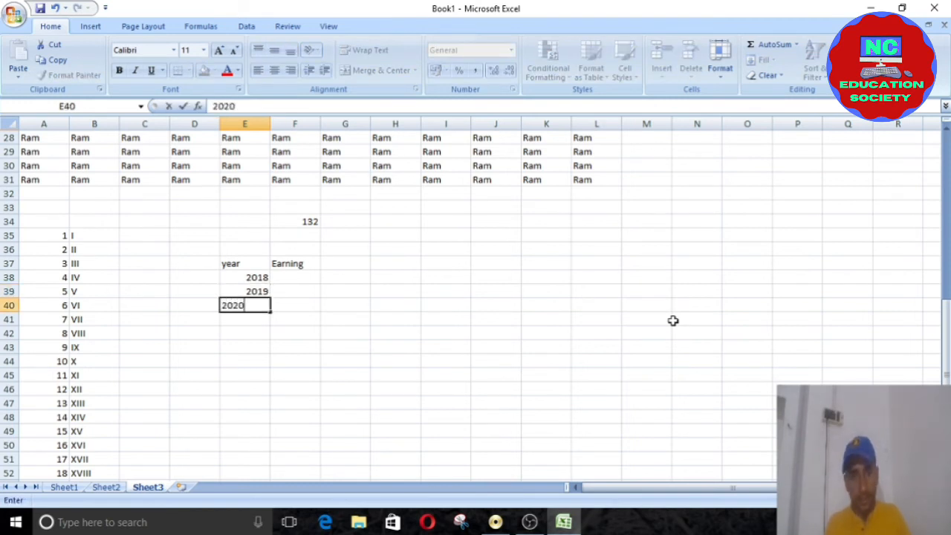
{"action": "key", "text": "Return"}
{"action": "type", "text": "2021"}
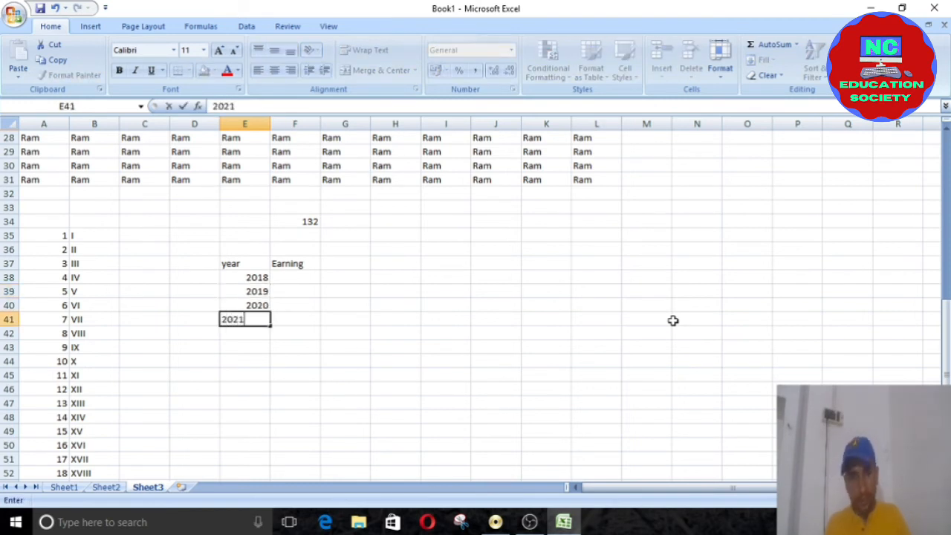
{"action": "key", "text": "Tab"}
Step: Enter the earnings 5000, 5500, 6500 and 4200 in F38:F41 beside their years
{"action": "key", "text": "Up"}
{"action": "key", "text": "Up"}
{"action": "key", "text": "Up"}
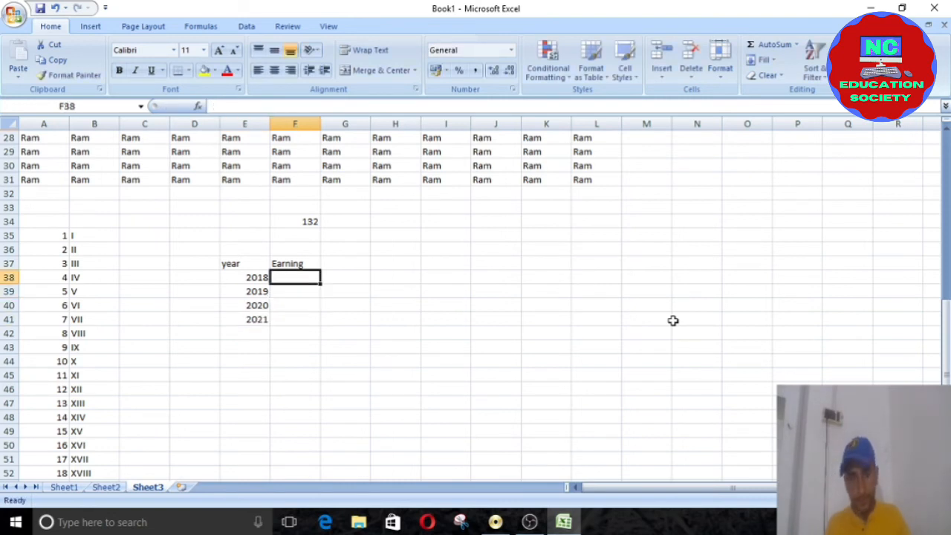
{"action": "type", "text": "5000"}
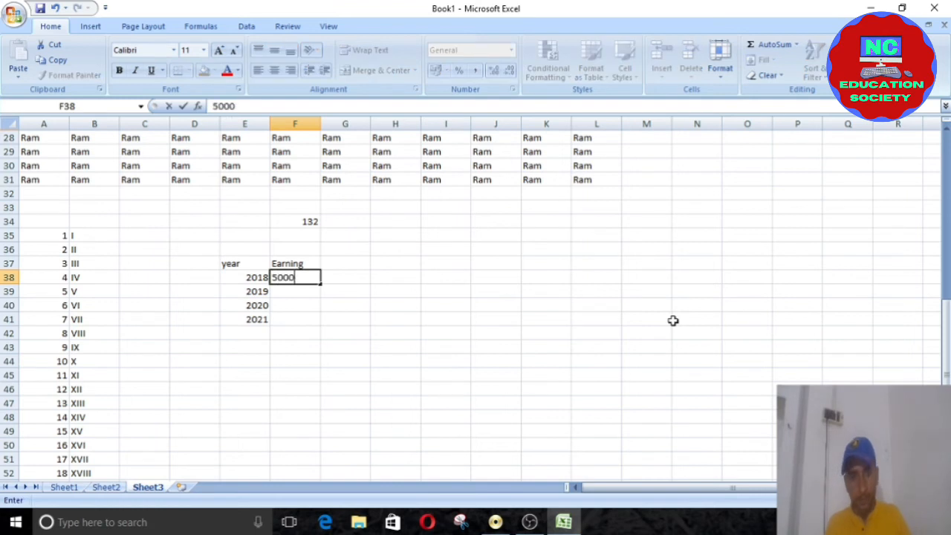
{"action": "key", "text": "Return"}
{"action": "type", "text": "5500"}
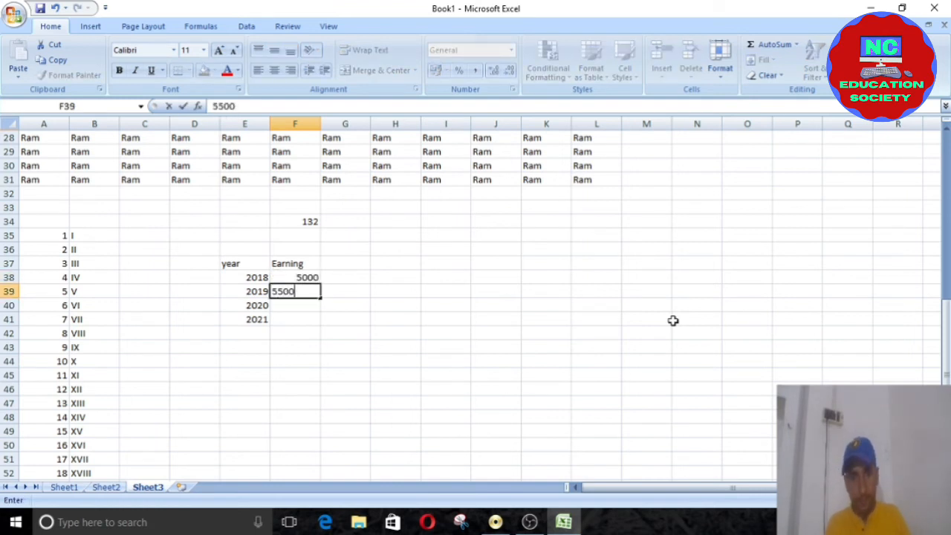
{"action": "key", "text": "Return"}
{"action": "type", "text": "65000"}
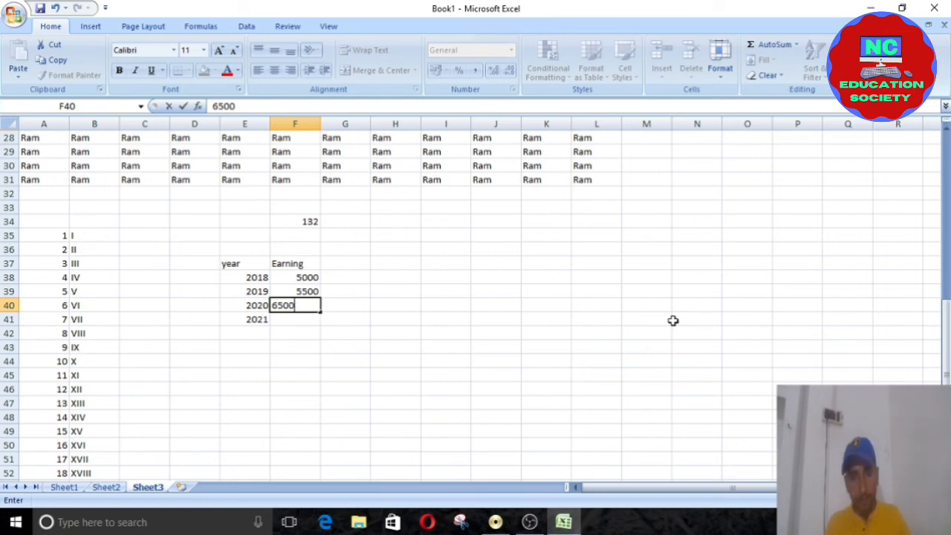
{"action": "key", "text": "Return"}
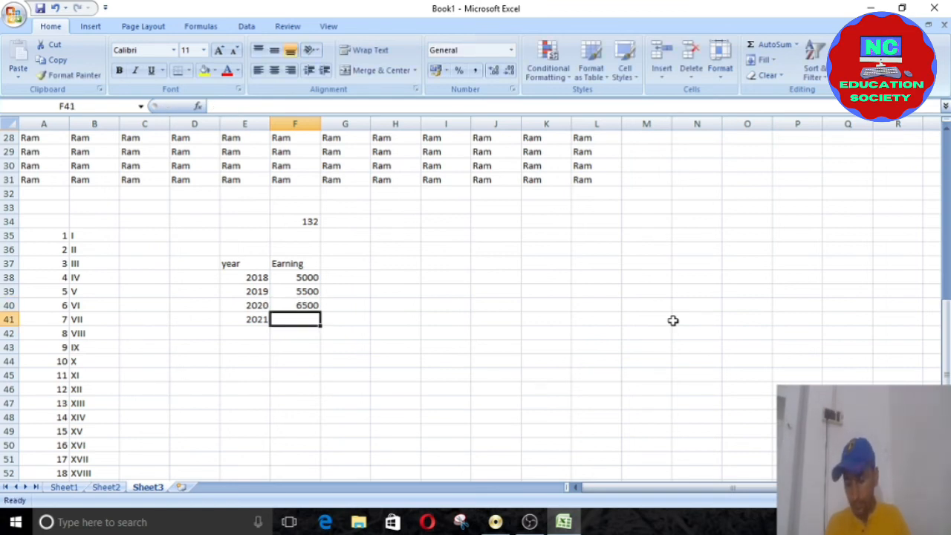
{"action": "type", "text": "4200"}
{"action": "key", "text": "Return"}
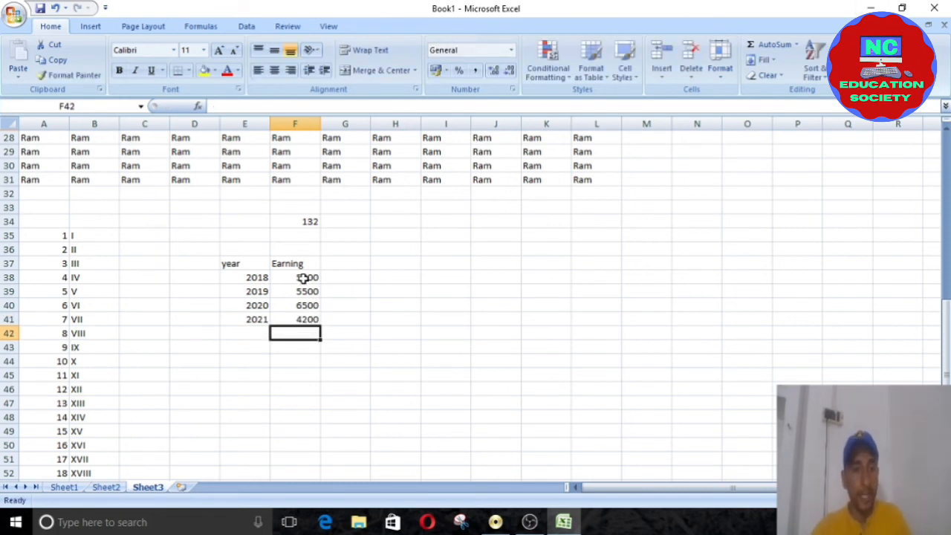
Step: Enter the formula =AVERAGE(F38:F41) in F43 to average the four yearly earnings
{"action": "left_click_drag", "start_coordinate": [302, 278], "coordinate": [303, 319]}
{"action": "left_click", "coordinate": [290, 346]}
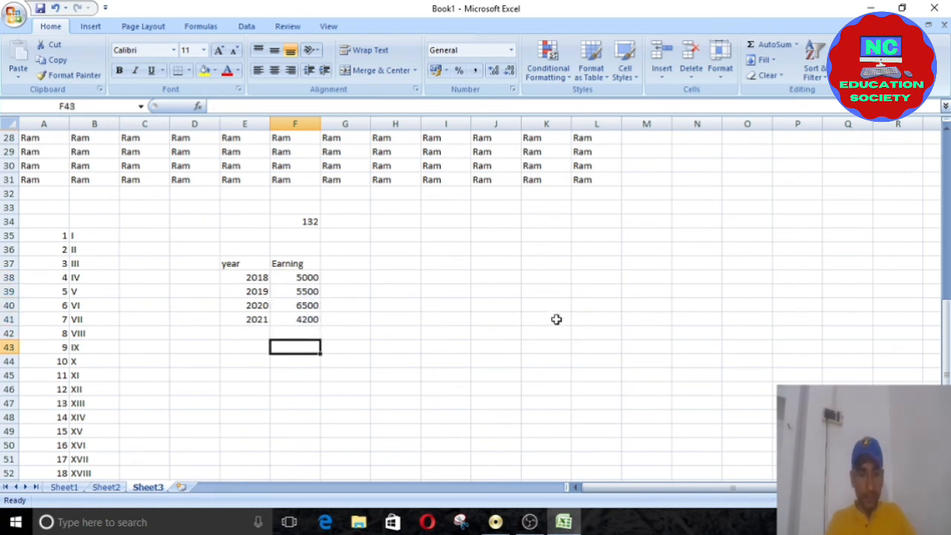
{"action": "type", "text": "=ab"}
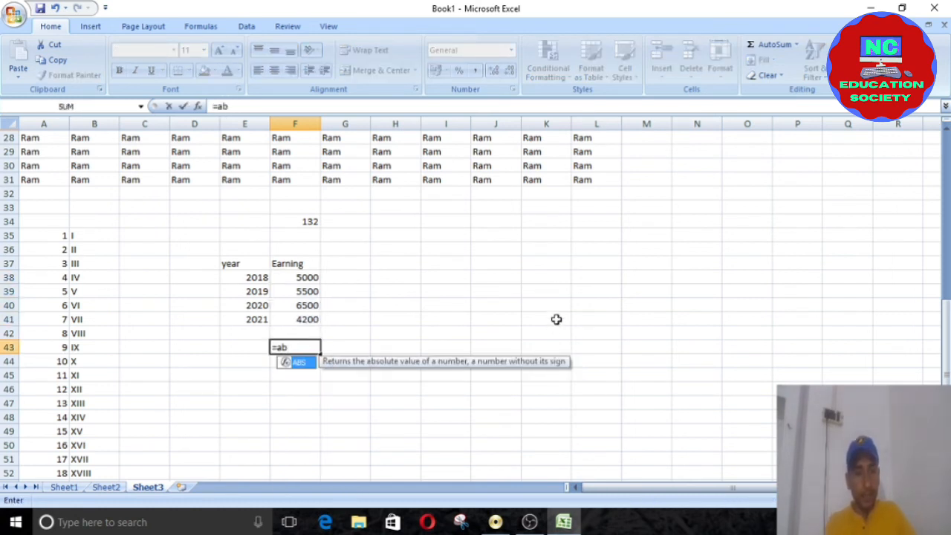
{"action": "key", "text": "BackSpace"}
{"action": "type", "text": "v"}
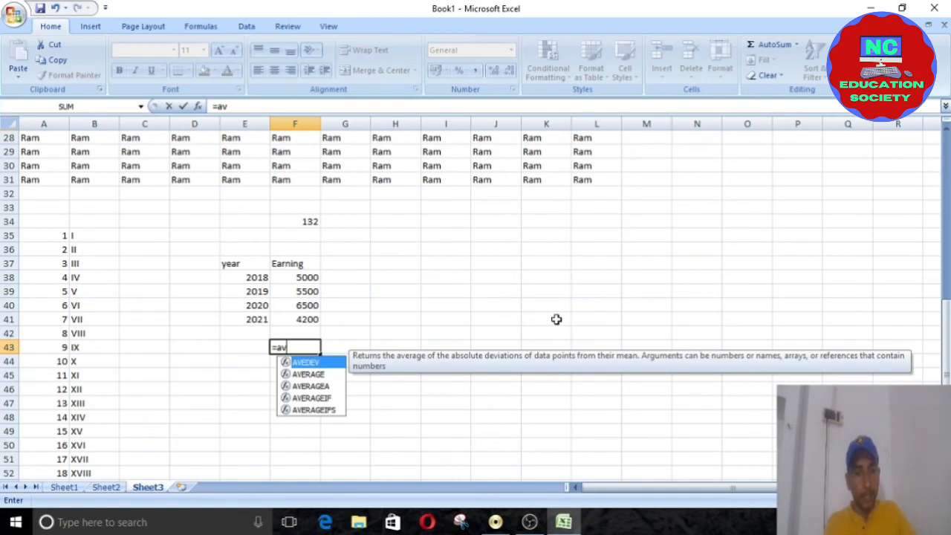
{"action": "type", "text": "erage"}
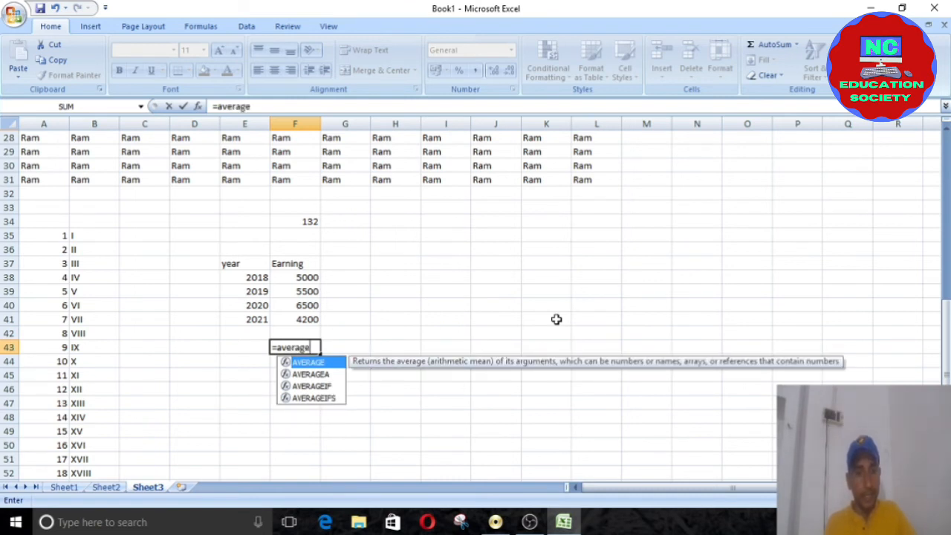
{"action": "type", "text": "("}
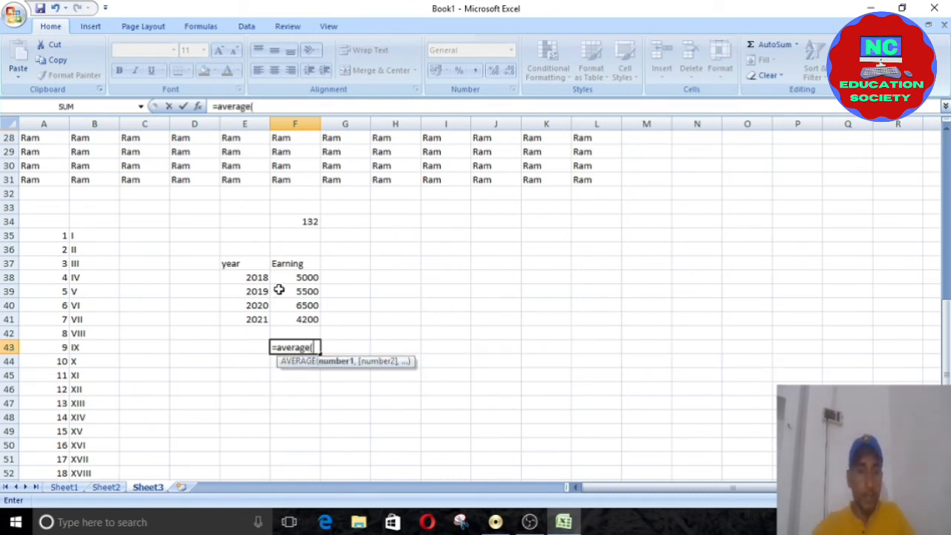
{"action": "left_click_drag", "start_coordinate": [294, 275], "coordinate": [294, 319]}
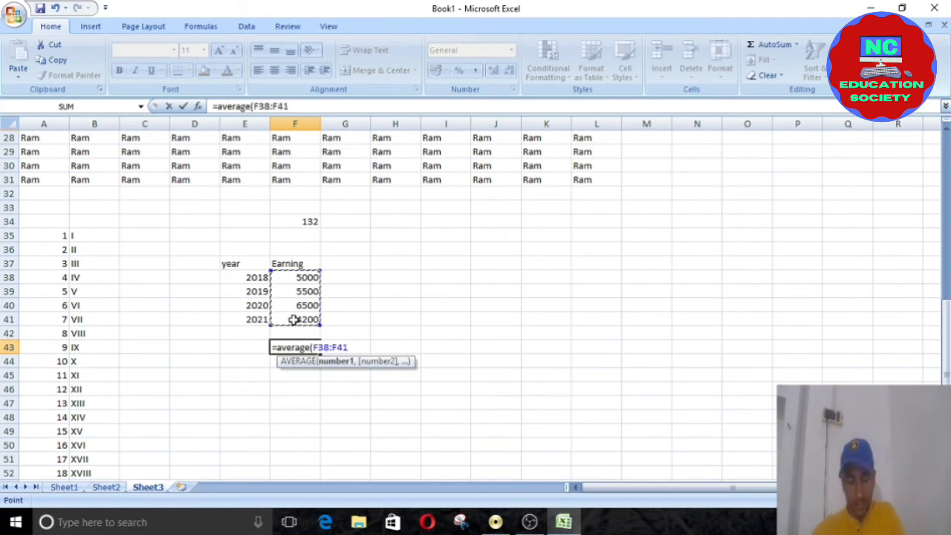
{"action": "key", "text": "Return"}
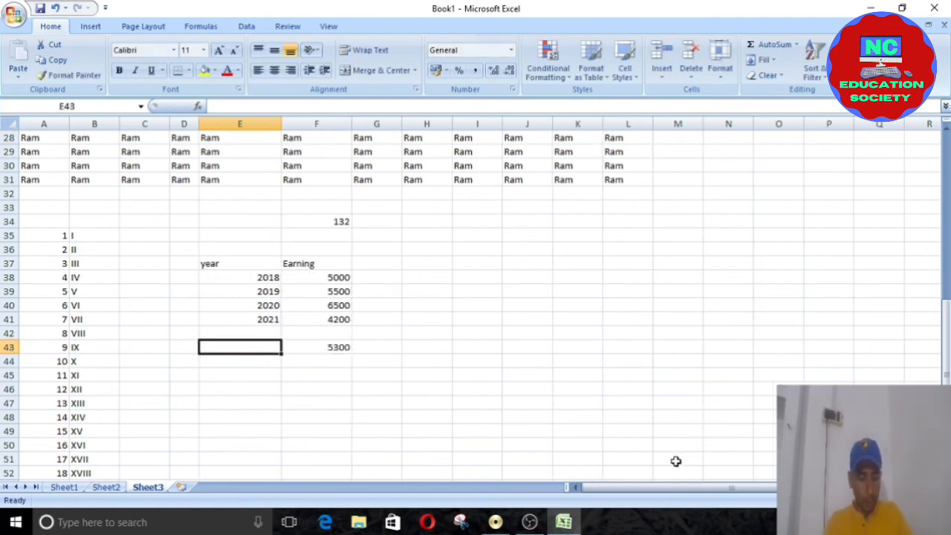
Step: Label the earnings average by entering Per year average in E43
{"action": "type", "text": "Per"}
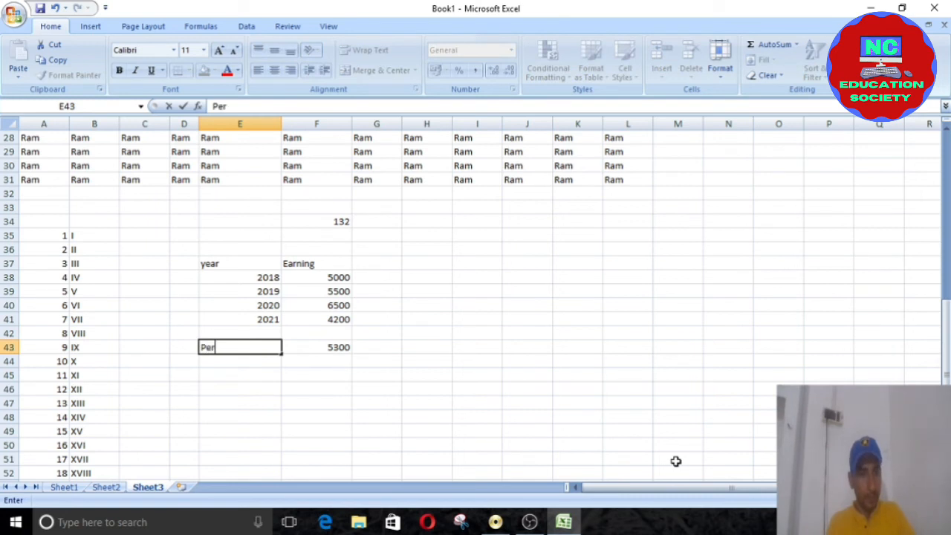
{"action": "type", "text": " year "}
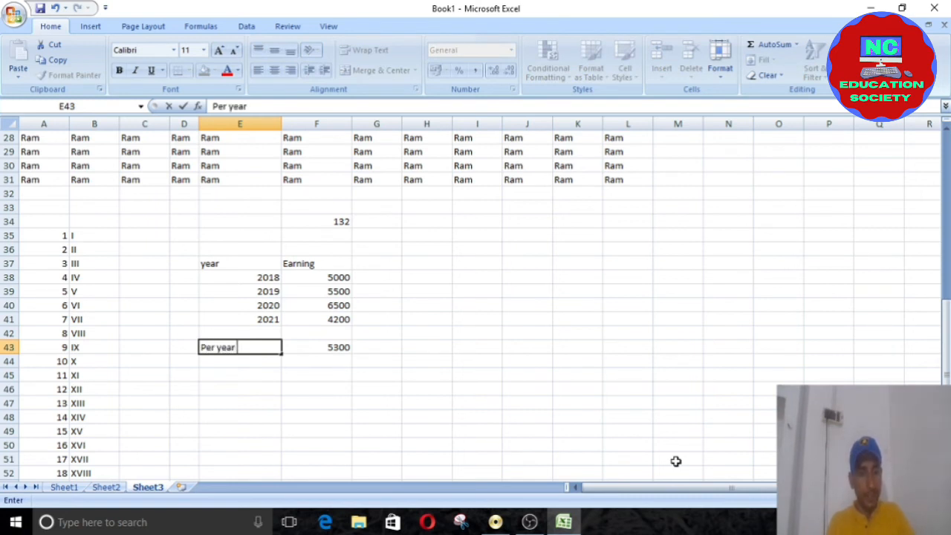
{"action": "type", "text": "ab"}
{"action": "type", "text": "erage"}
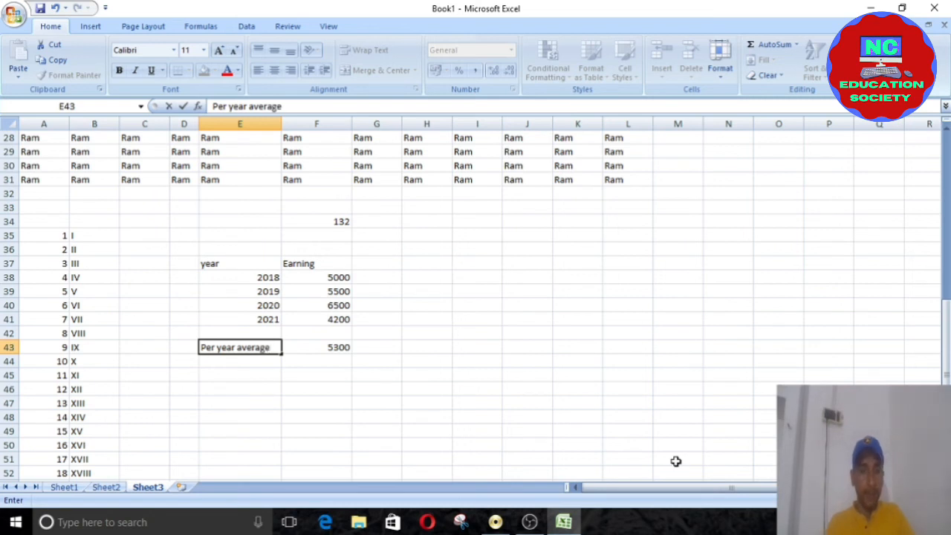
{"action": "left_click", "coordinate": [295, 347]}
Step: Enter the column heading subject in E46, below the earnings table
{"action": "left_click", "coordinate": [219, 391]}
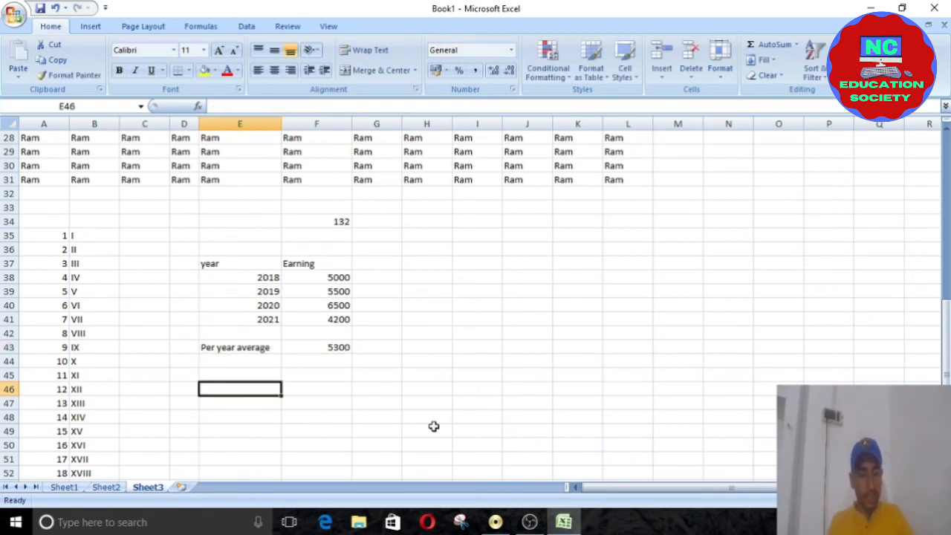
{"action": "type", "text": "subject"}
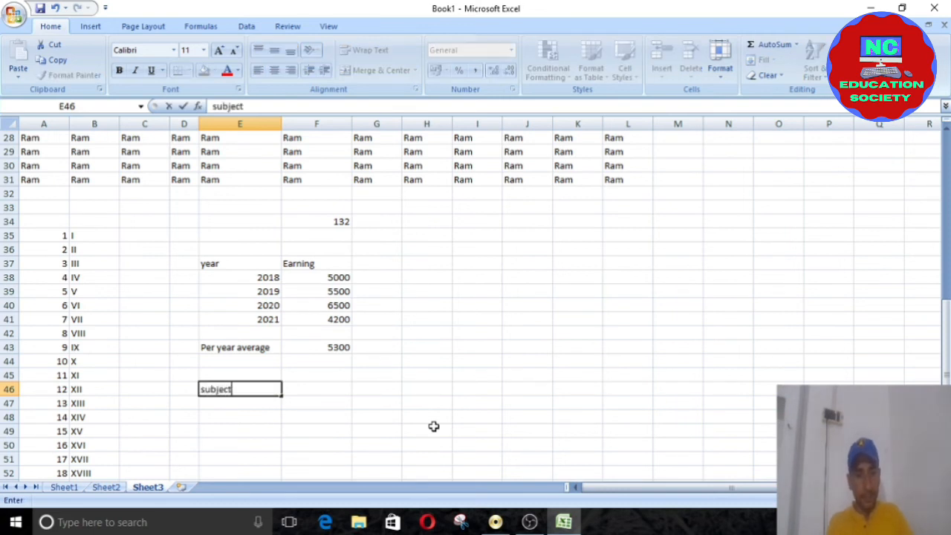
{"action": "key", "text": "Tab"}
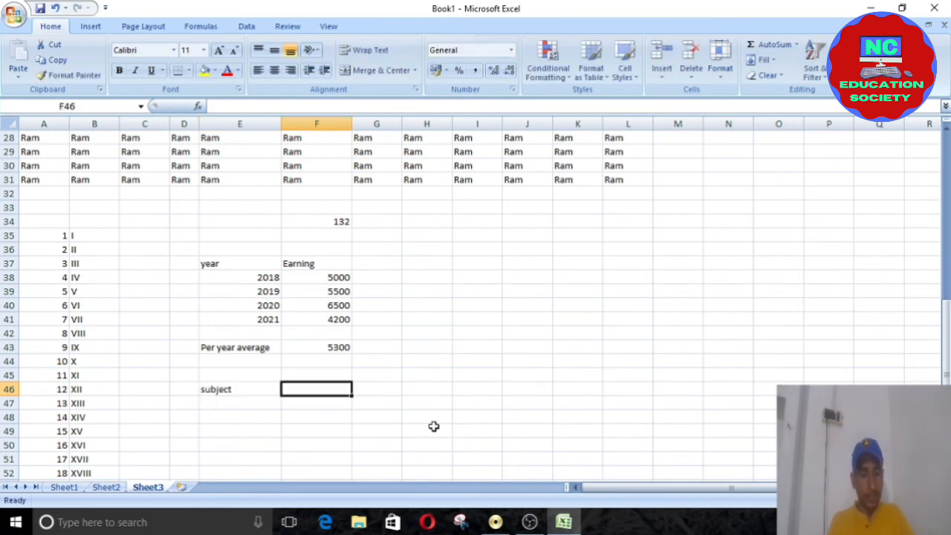
{"action": "key", "text": "Down"}
{"action": "key", "text": "Left"}
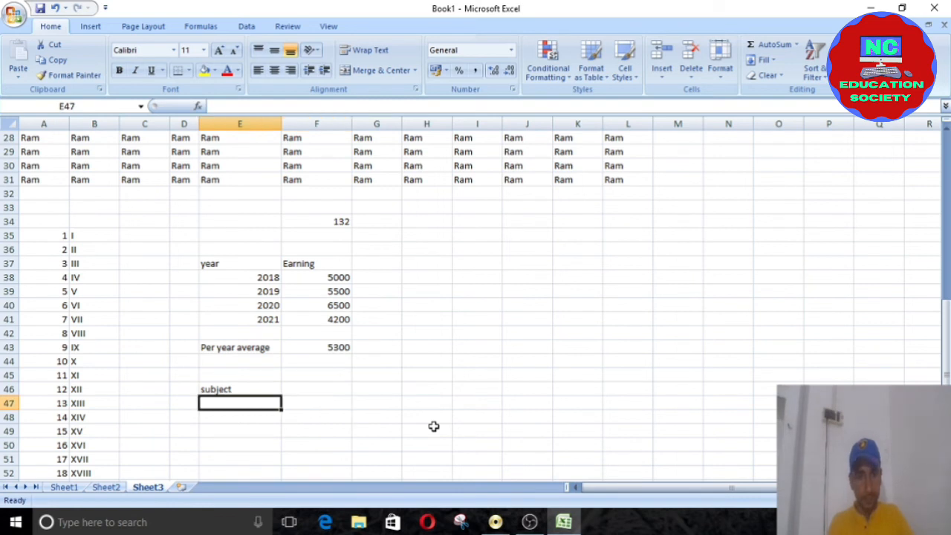
Step: List Hindi, english, math, science, S.Scince and Drawing in E47:E52 under the subject heading
{"action": "type", "text": "Hindi"}
{"action": "key", "text": "Return"}
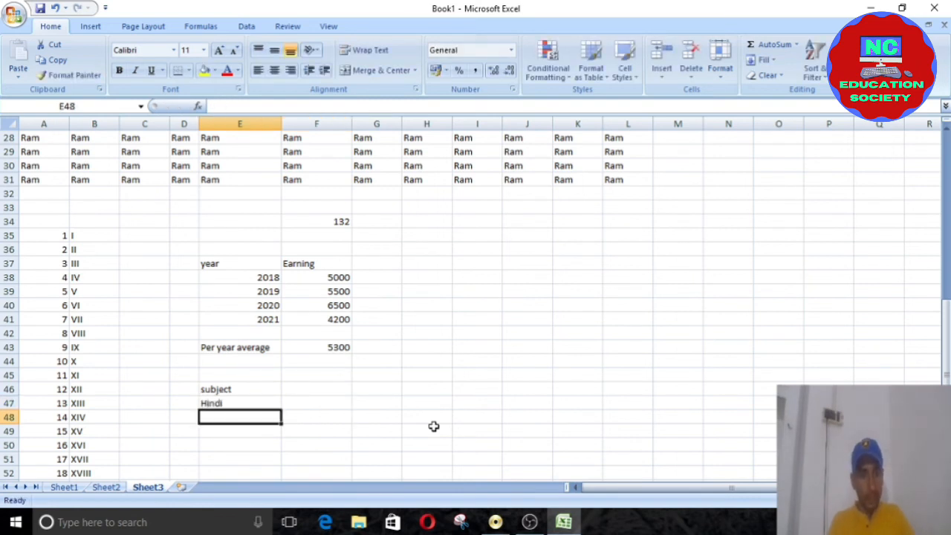
{"action": "type", "text": "english"}
{"action": "key", "text": "Return"}
{"action": "type", "text": "math"}
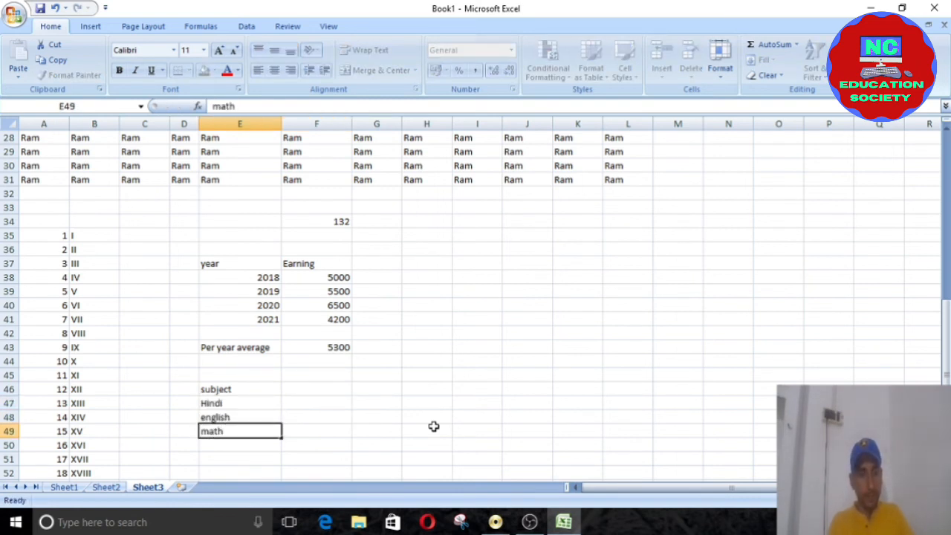
{"action": "key", "text": "Return"}
{"action": "type", "text": "sc"}
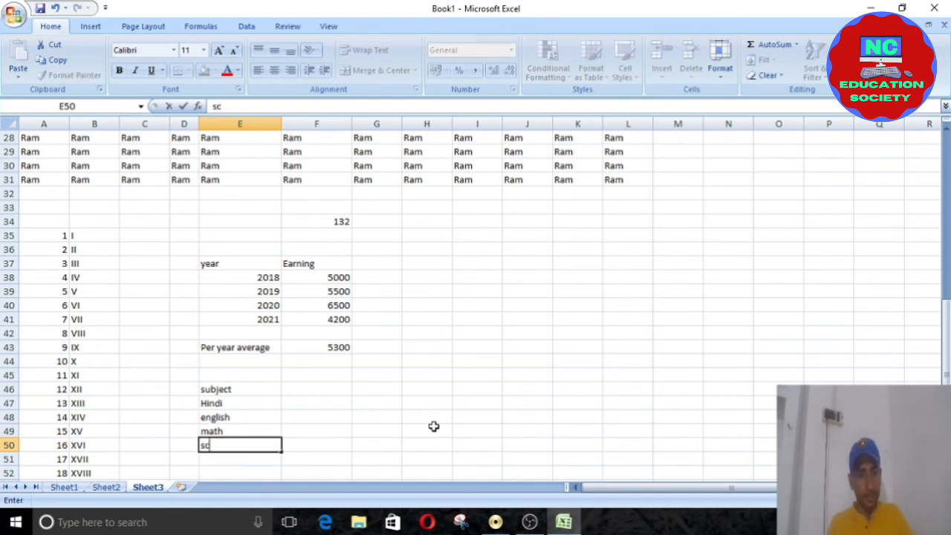
{"action": "type", "text": "ience"}
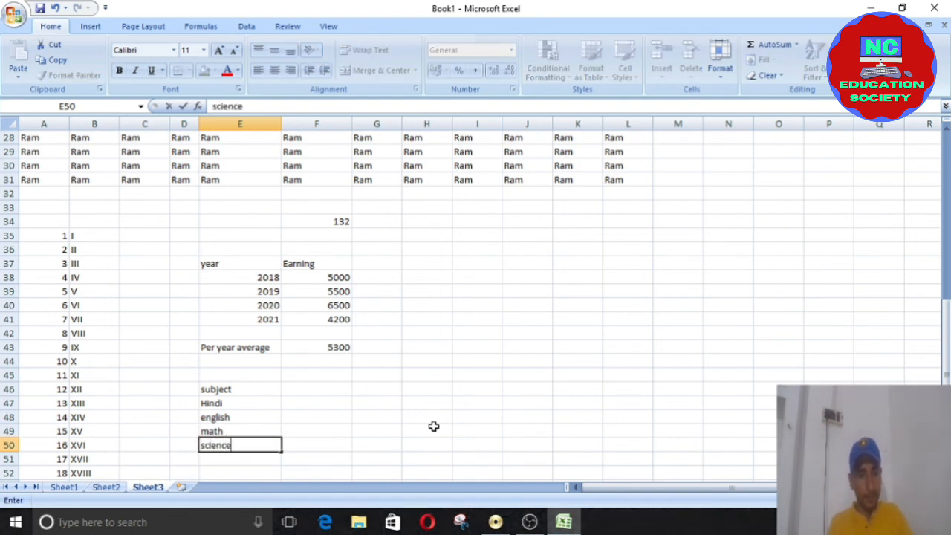
{"action": "key", "text": "Return"}
{"action": "type", "text": "S.Sc"}
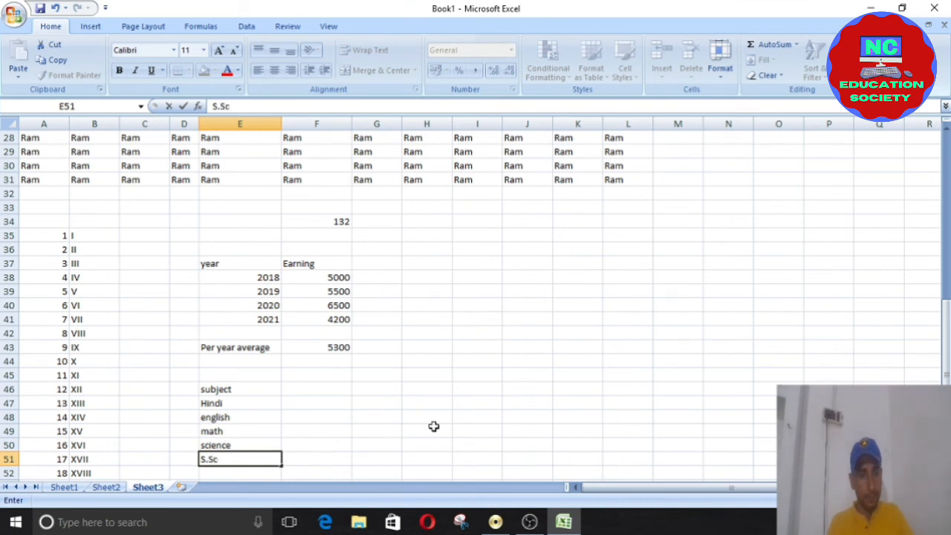
{"action": "type", "text": "ince"}
{"action": "key", "text": "Return"}
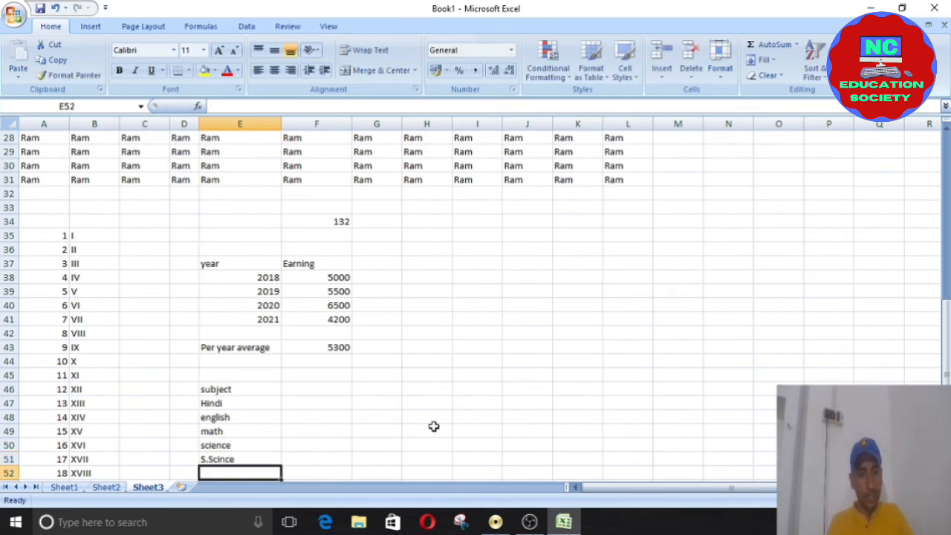
{"action": "type", "text": "Drawin"}
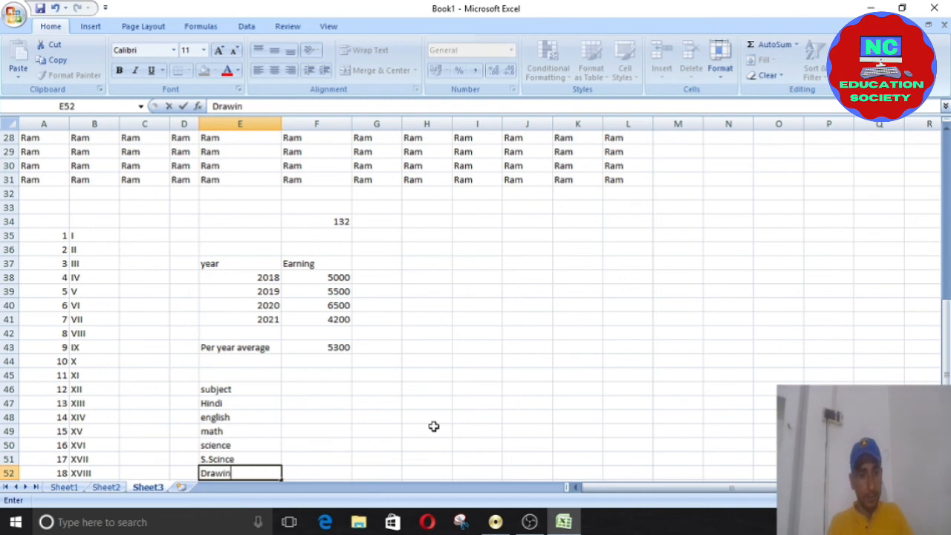
{"action": "type", "text": "g"}
Step: Enter the column heading marks in F46, beside the subject heading
{"action": "scroll", "coordinate": [397, 358], "scroll_direction": "down", "scroll_amount": 2}
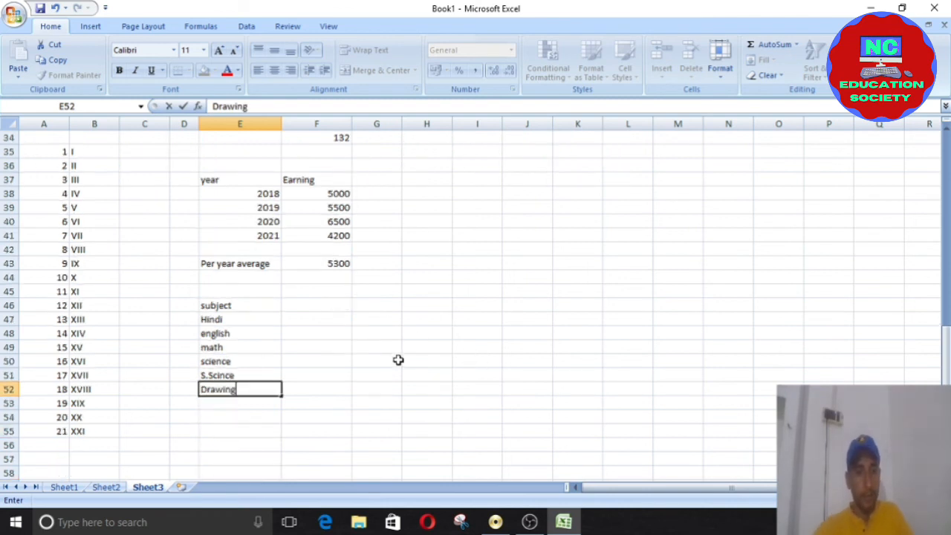
{"action": "left_click", "coordinate": [319, 300]}
{"action": "type", "text": "mar"}
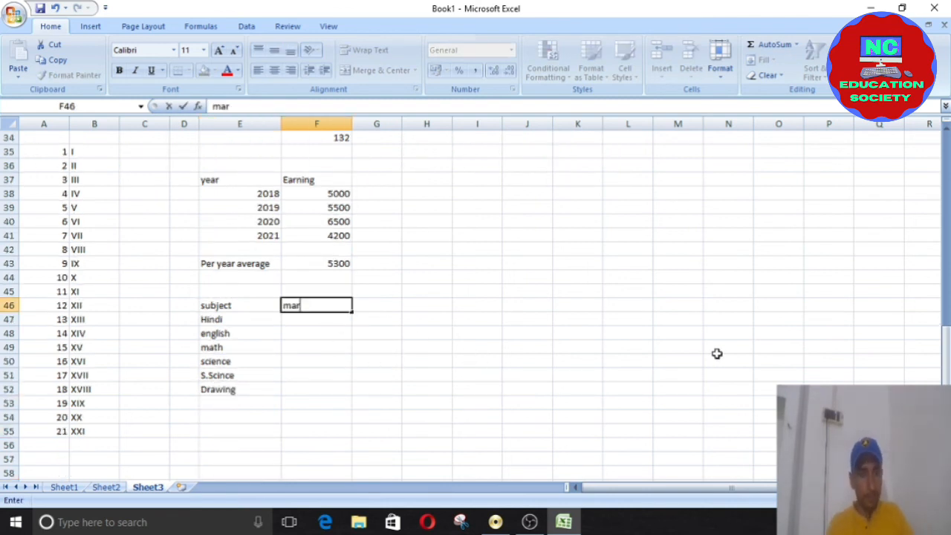
{"action": "type", "text": "ks"}
{"action": "key", "text": "Return"}
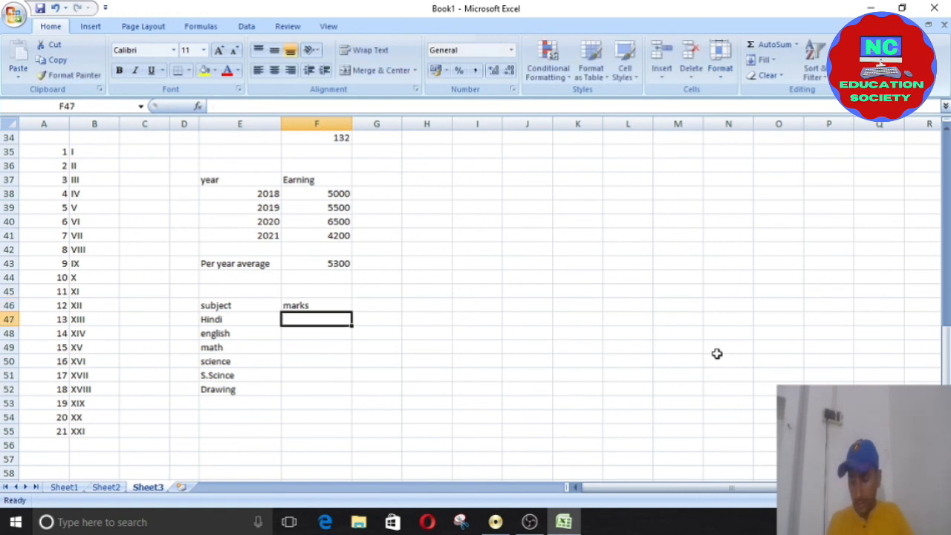
Step: Enter the marks 85, 65, 45, 75, 35 and 85 in F47:F52 beside their subjects
{"action": "type", "text": "85"}
{"action": "key", "text": "Return"}
{"action": "type", "text": "5"}
{"action": "key", "text": "Return"}
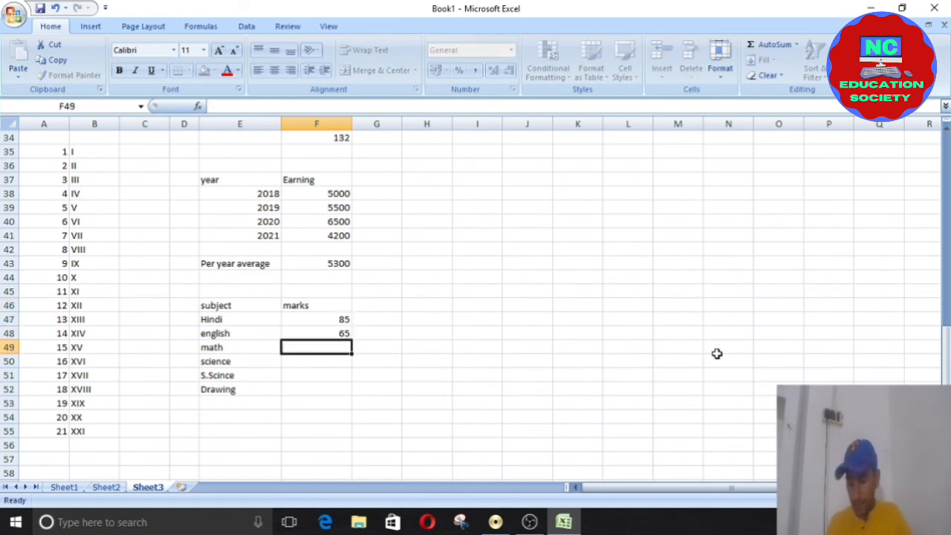
{"action": "type", "text": "45"}
{"action": "key", "text": "Return"}
{"action": "type", "text": "75"}
{"action": "key", "text": "Return"}
{"action": "type", "text": "35"}
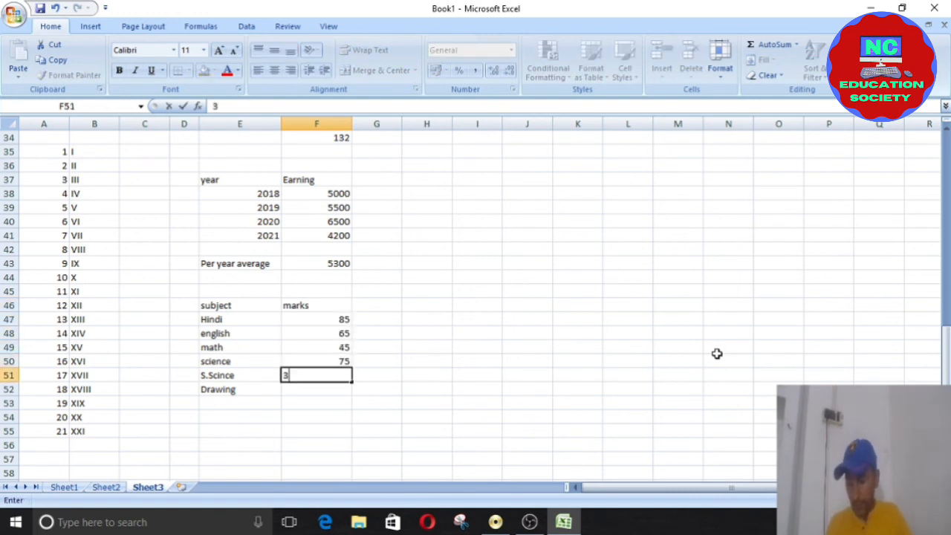
{"action": "key", "text": "Return"}
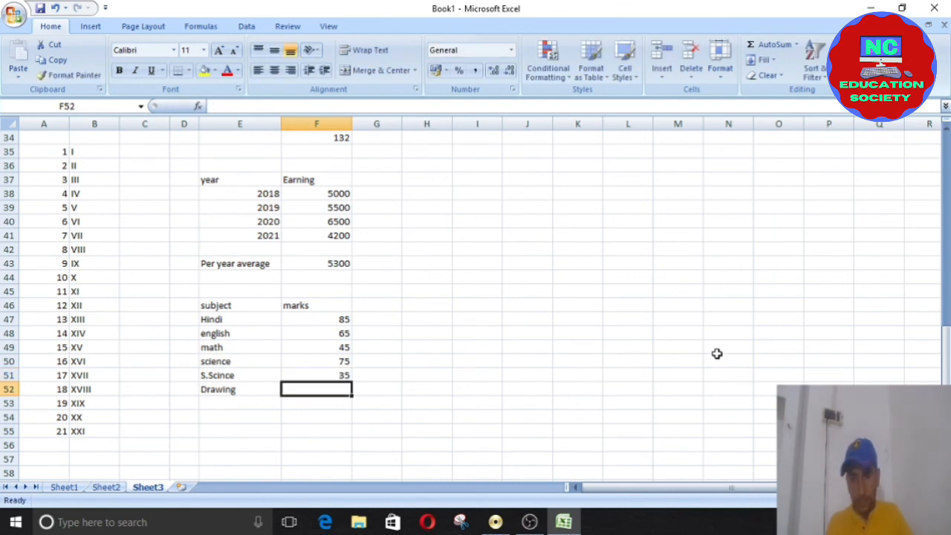
{"action": "type", "text": "85"}
{"action": "key", "text": "Return"}
Step: Enter the label Per subject Average in E54 and widen column E to fit it
{"action": "key", "text": "Down"}
{"action": "key", "text": "Left"}
{"action": "type", "text": "P"}
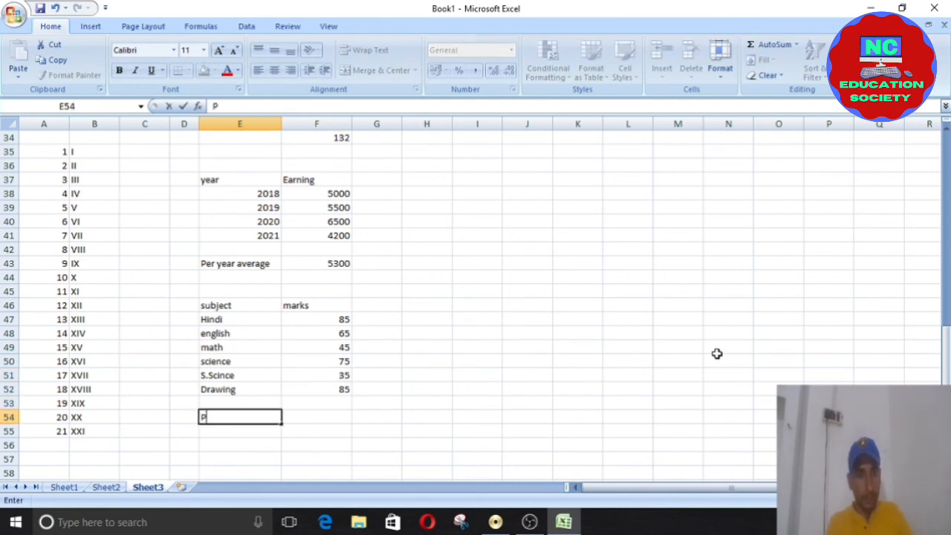
{"action": "type", "text": "er"}
{"action": "key", "text": "BackSpace"}
{"action": "type", "text": "er"}
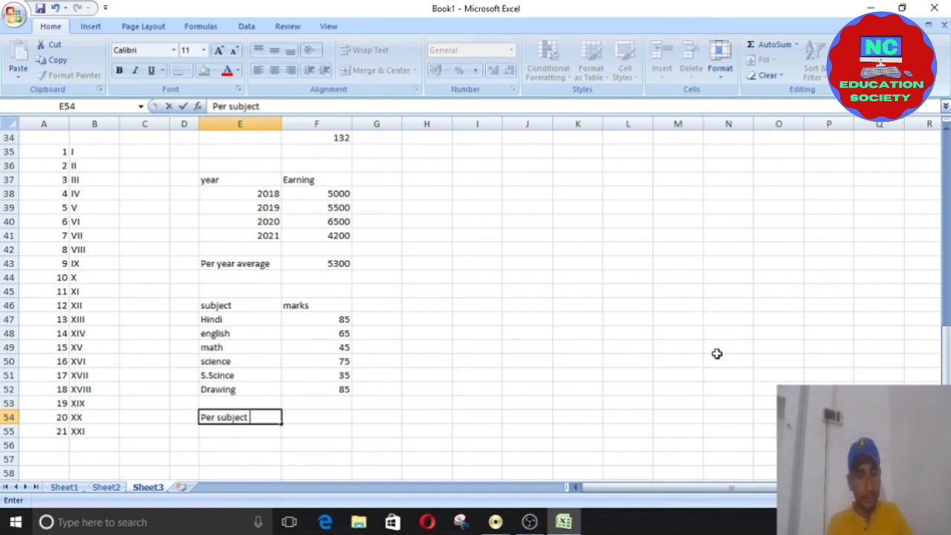
{"action": "type", "text": "subject Av"}
{"action": "key", "text": "BackSpace"}
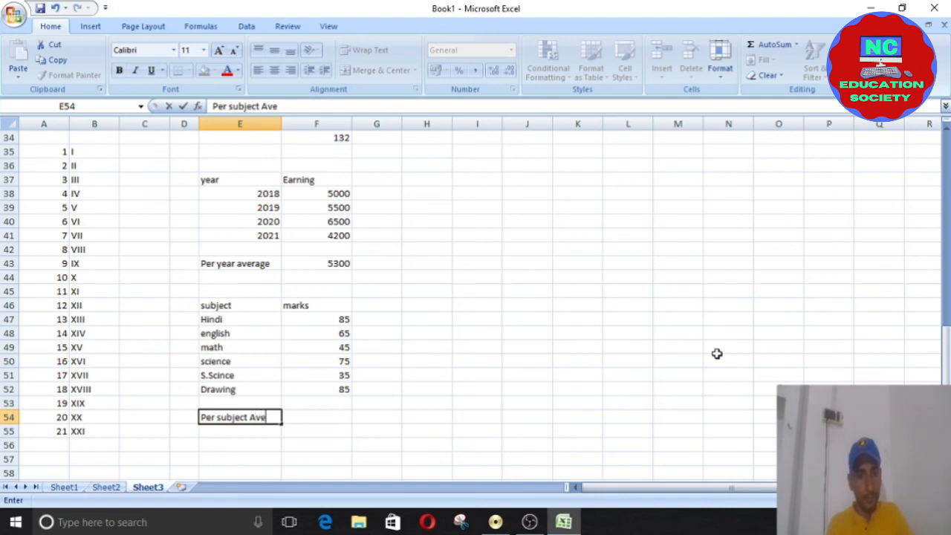
{"action": "type", "text": "verage"}
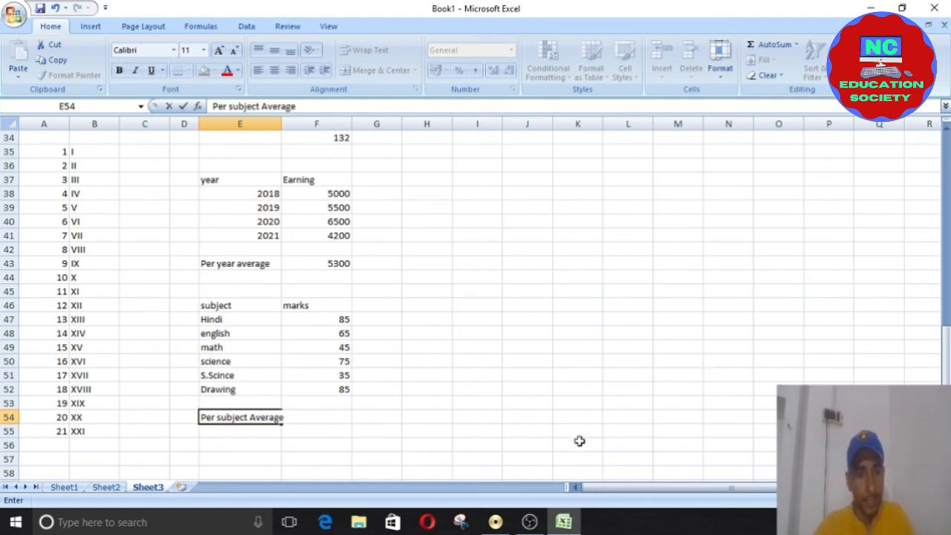
{"action": "key", "text": "F2"}
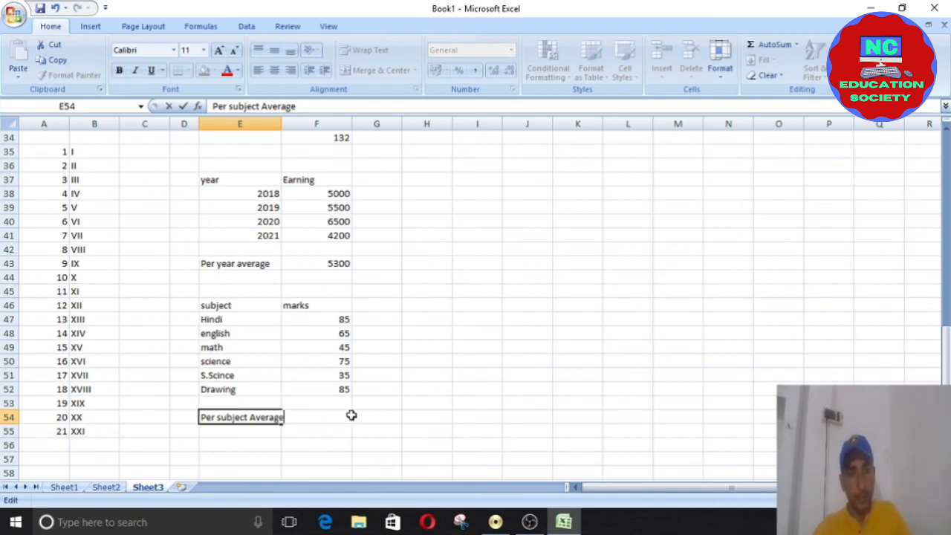
{"action": "left_click", "coordinate": [484, 295]}
{"action": "left_click_drag", "start_coordinate": [281, 123], "coordinate": [295, 123]}
Step: Calculate the average of the marks in F47:F52 in F54 with AVERAGE, and add % to the end of the label in E54
{"action": "left_click", "coordinate": [336, 417]}
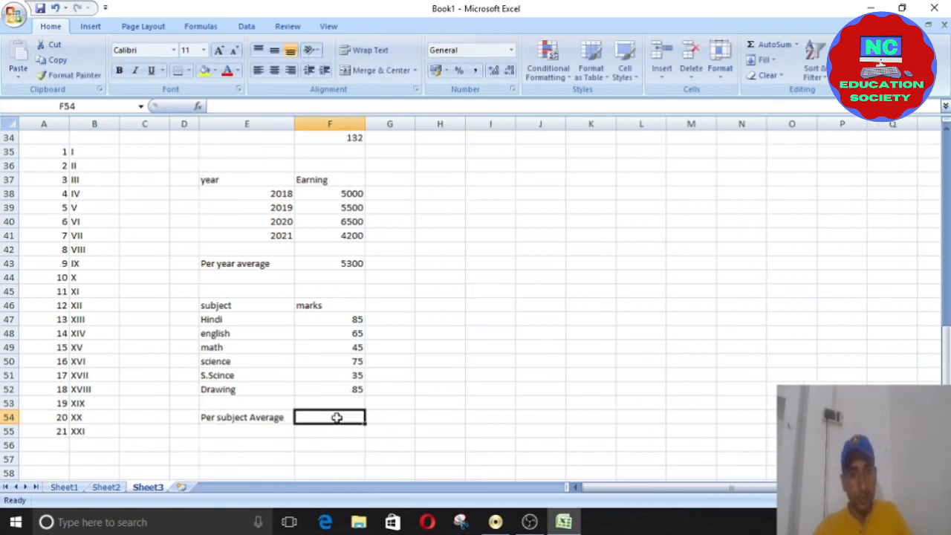
{"action": "type", "text": "="}
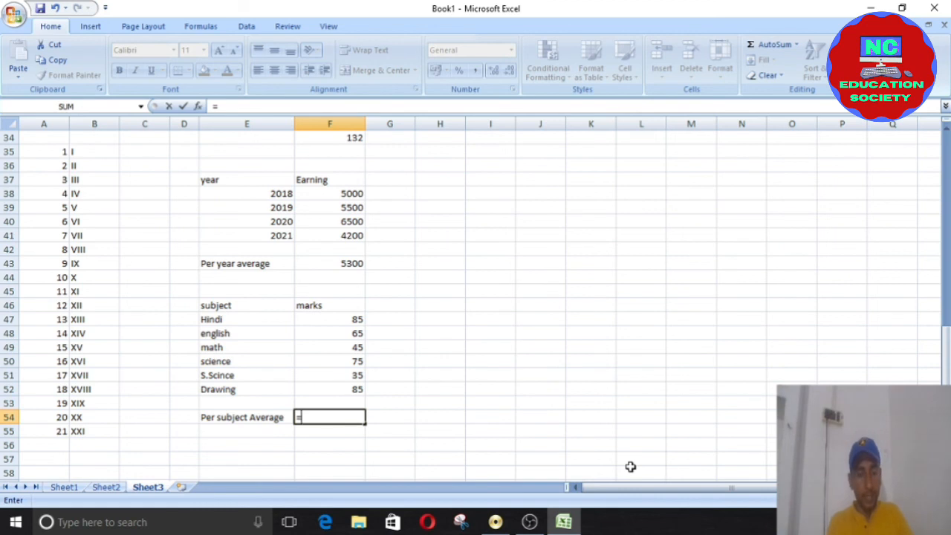
{"action": "type", "text": "ave"}
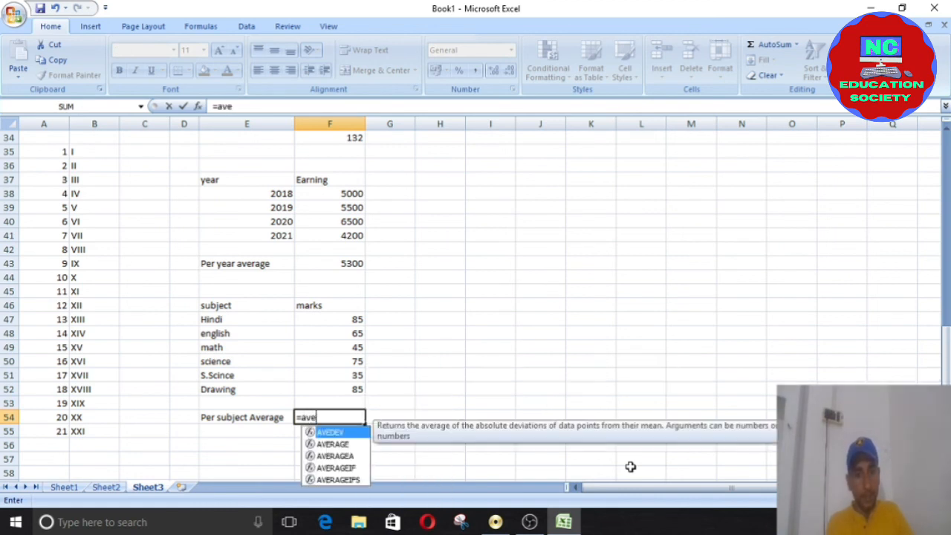
{"action": "type", "text": "rage("}
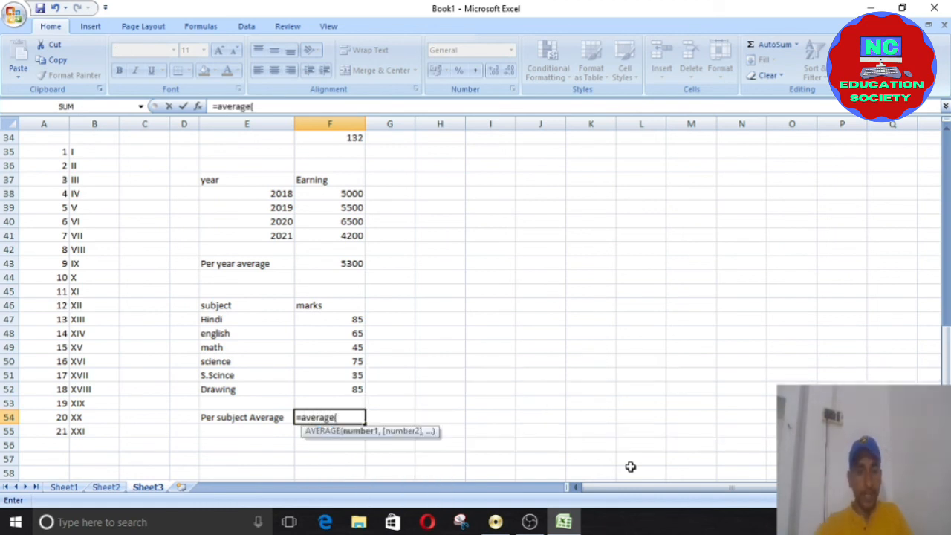
{"action": "left_click_drag", "start_coordinate": [351, 320], "coordinate": [352, 390]}
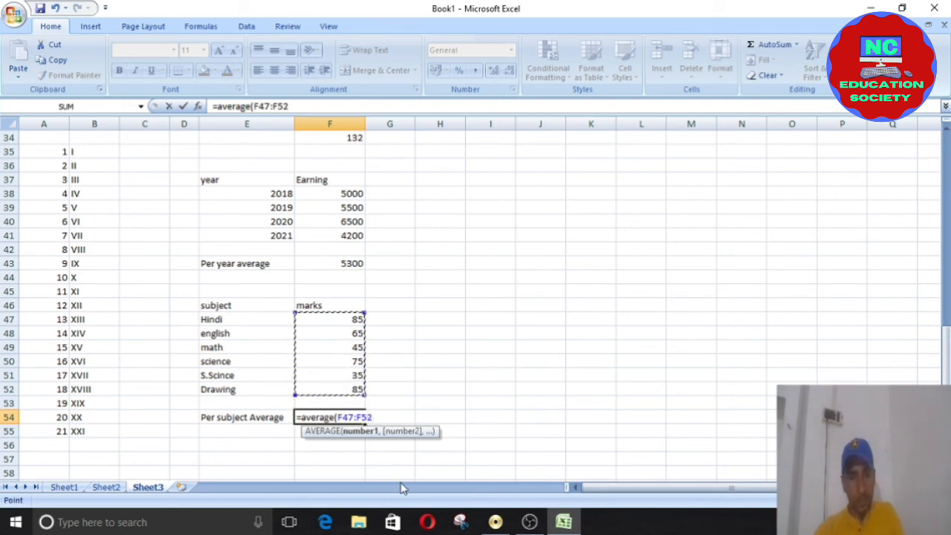
{"action": "key", "text": "Return"}
{"action": "left_click", "coordinate": [341, 415]}
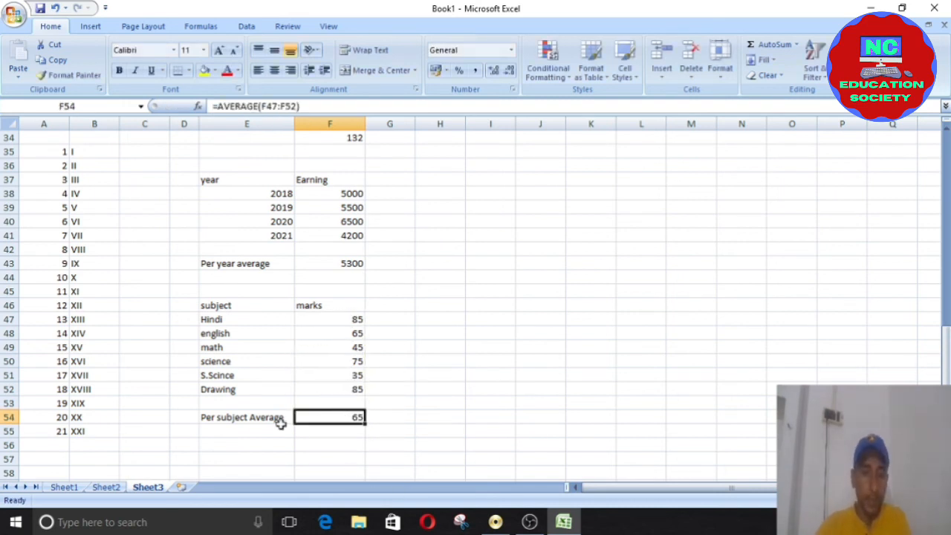
{"action": "double_click", "coordinate": [287, 416]}
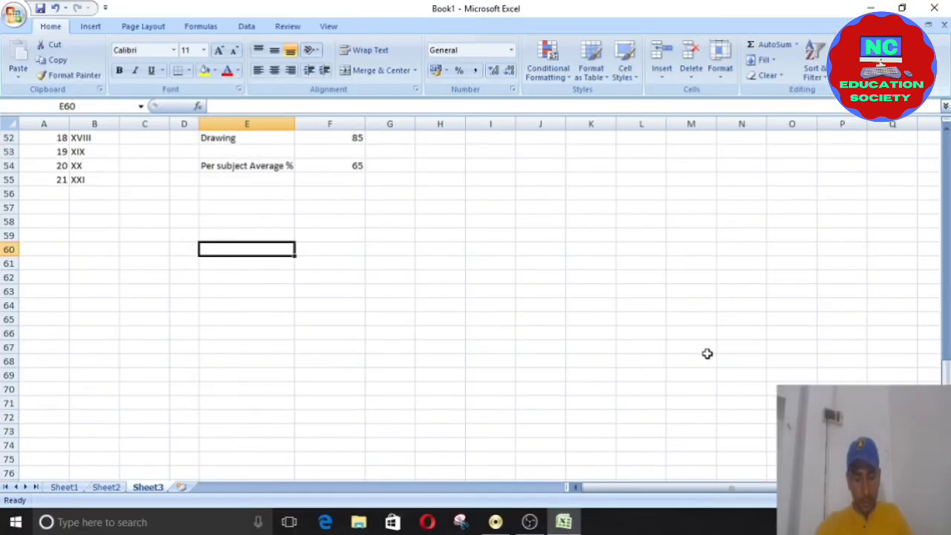
Step: Insert the current date in E60 with the formula =Today()
{"action": "type", "text": "="}
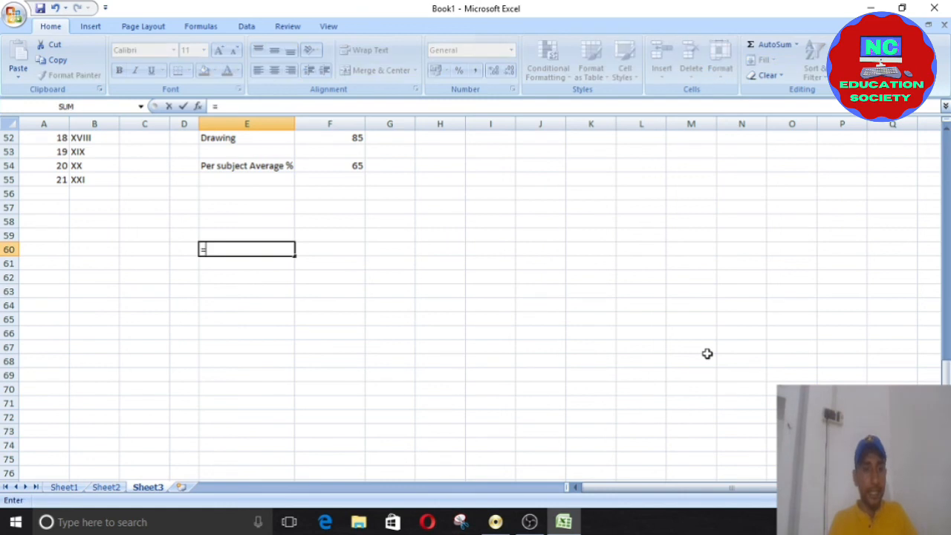
{"action": "type", "text": "T"}
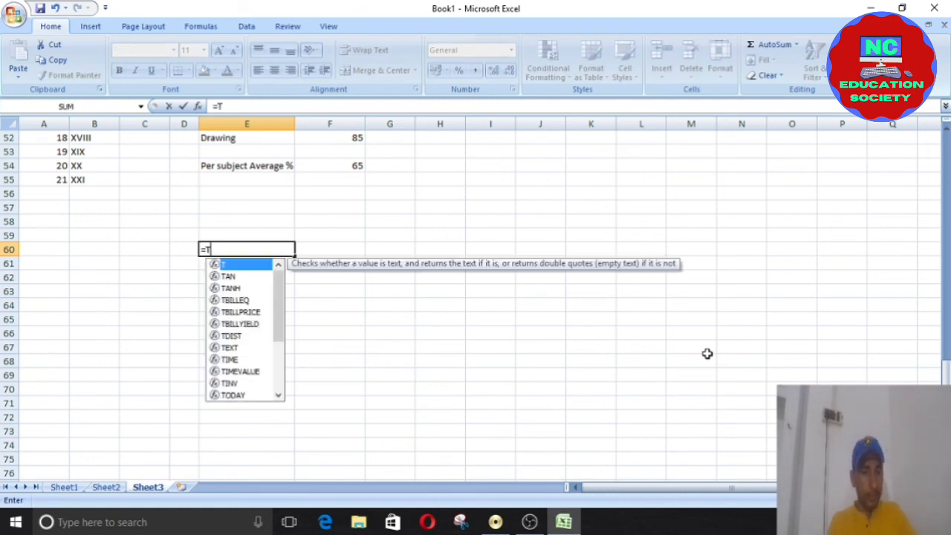
{"action": "type", "text": "oday"}
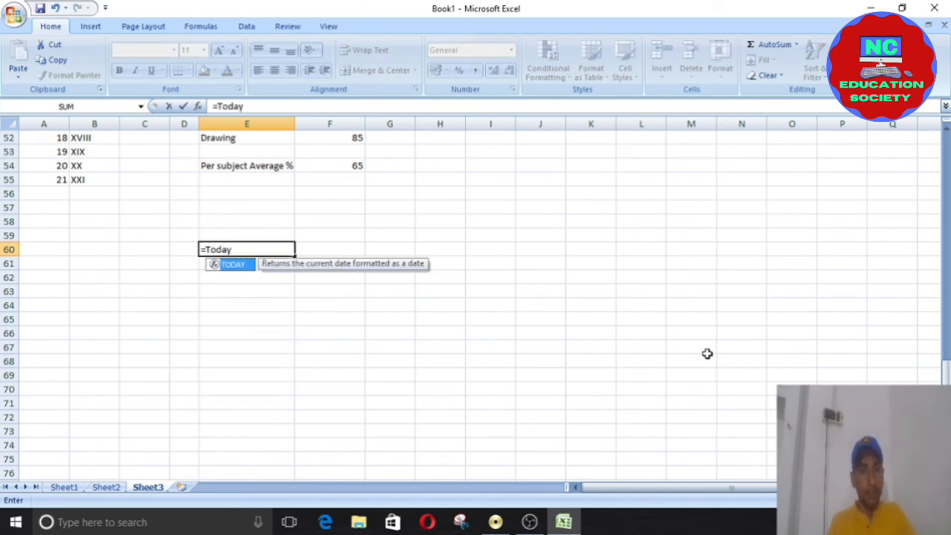
{"action": "type", "text": "()"}
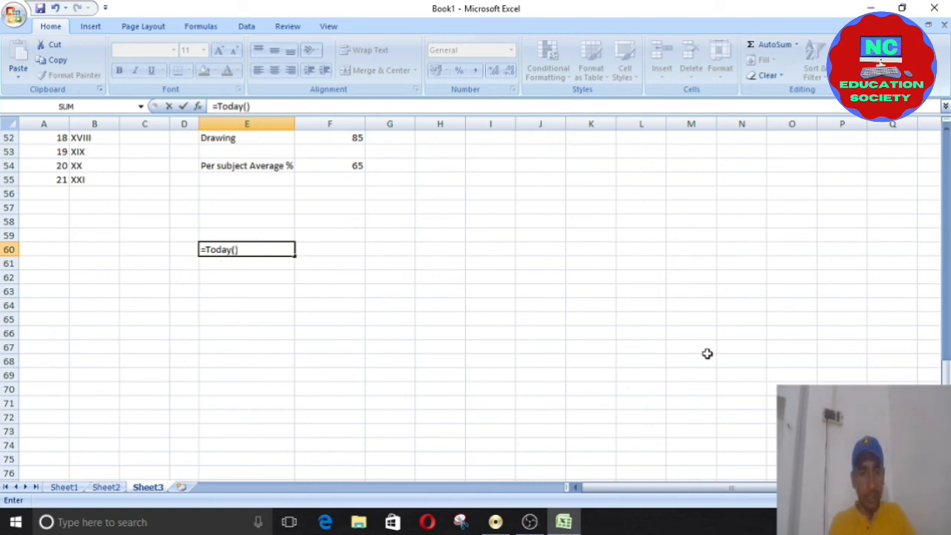
{"action": "key", "text": "Return"}
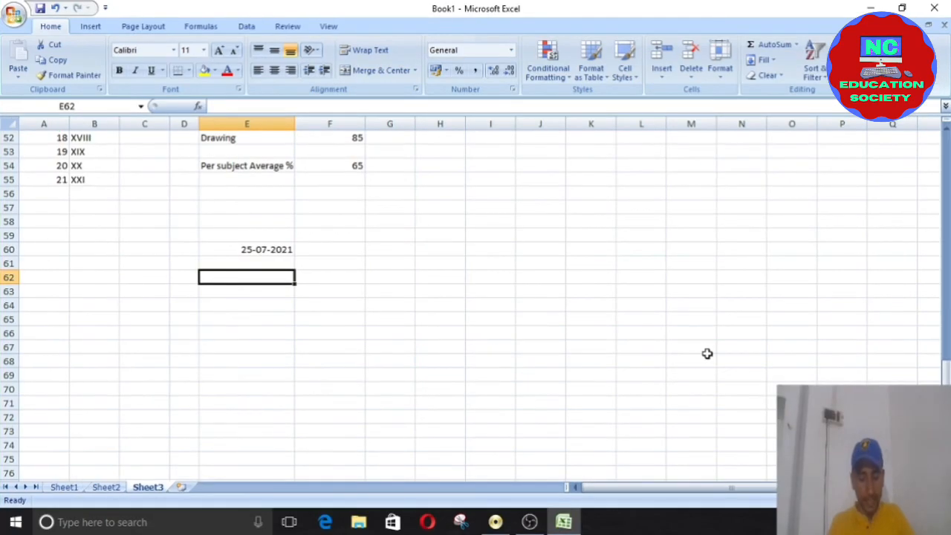
Step: Insert the current date and time in E62 with the formula =now()
{"action": "type", "text": "=now"}
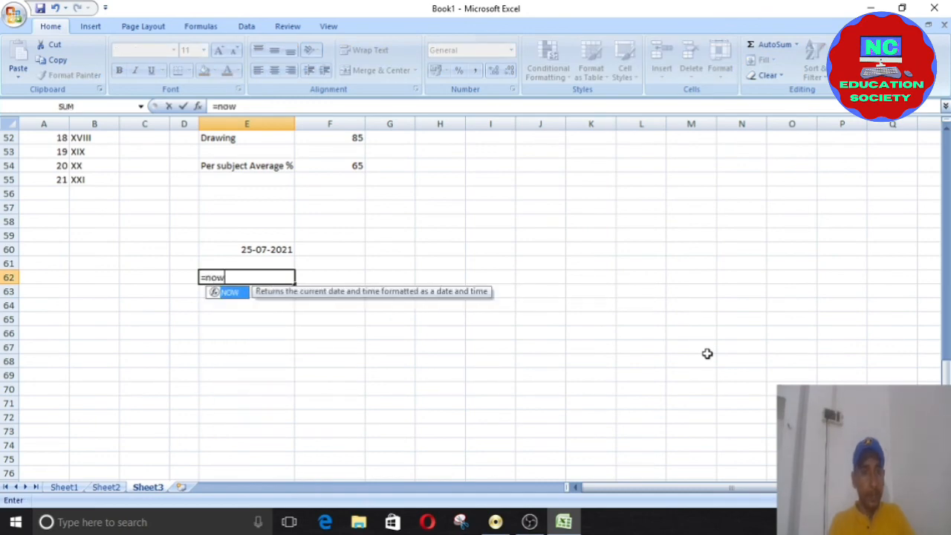
{"action": "type", "text": "()"}
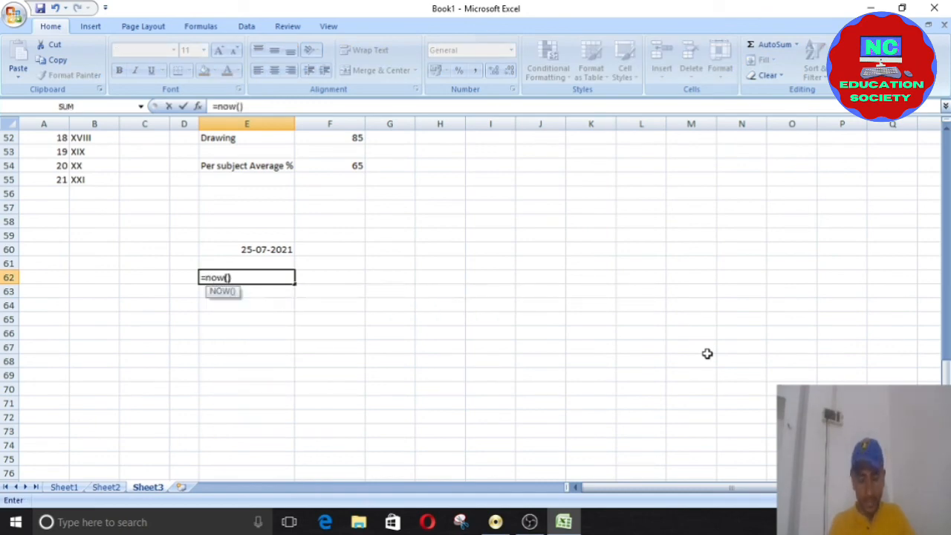
{"action": "key", "text": "Return"}
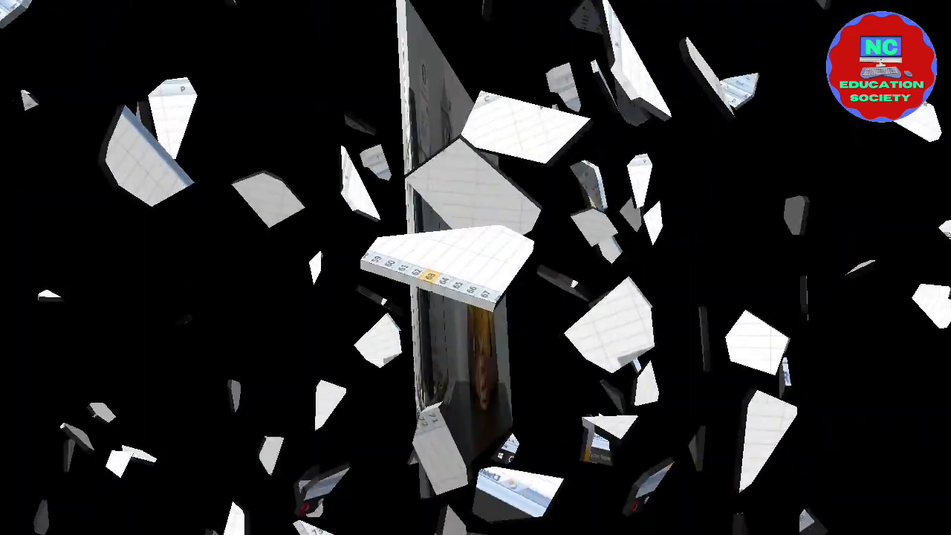